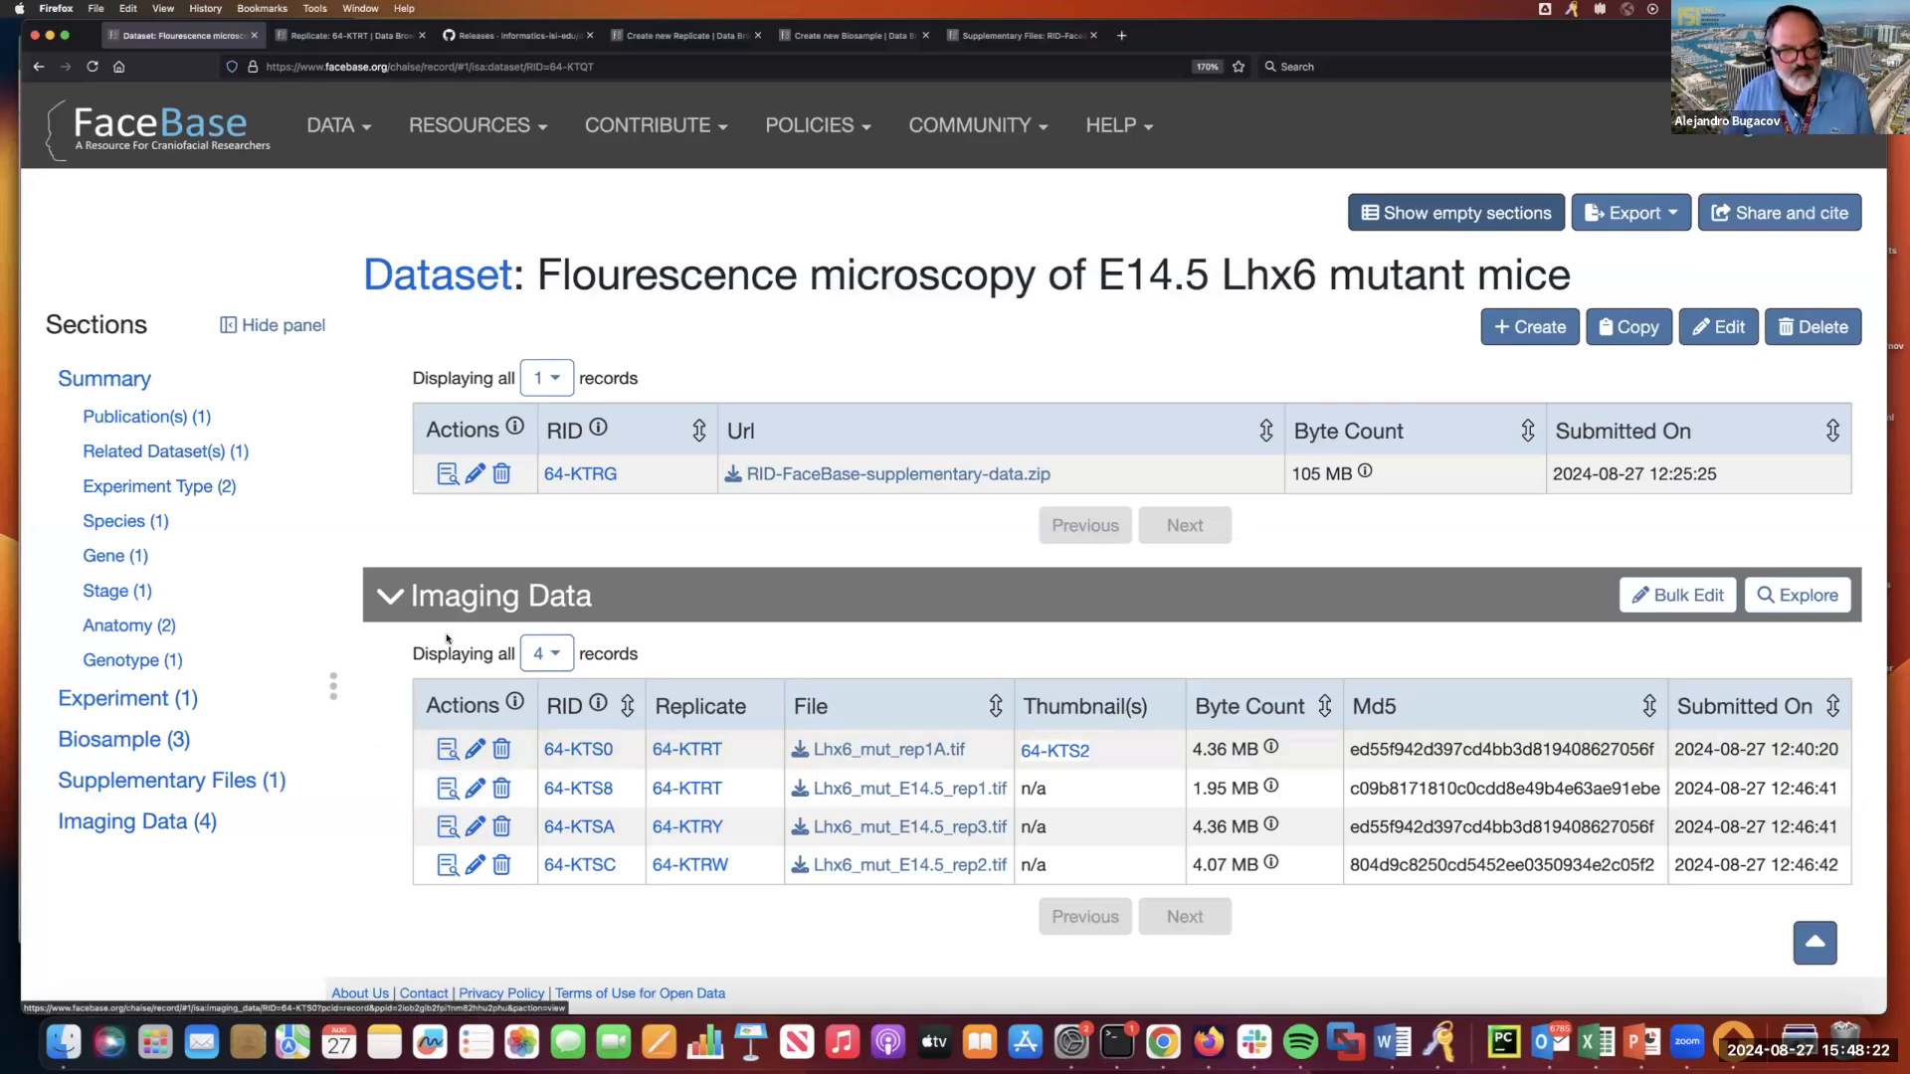
Reload the dataset page, hide its empty sections and open the imaging record of Lhx6_mut_rep1A.tif.
{"action": "left_click", "coordinate": [87, 70]}
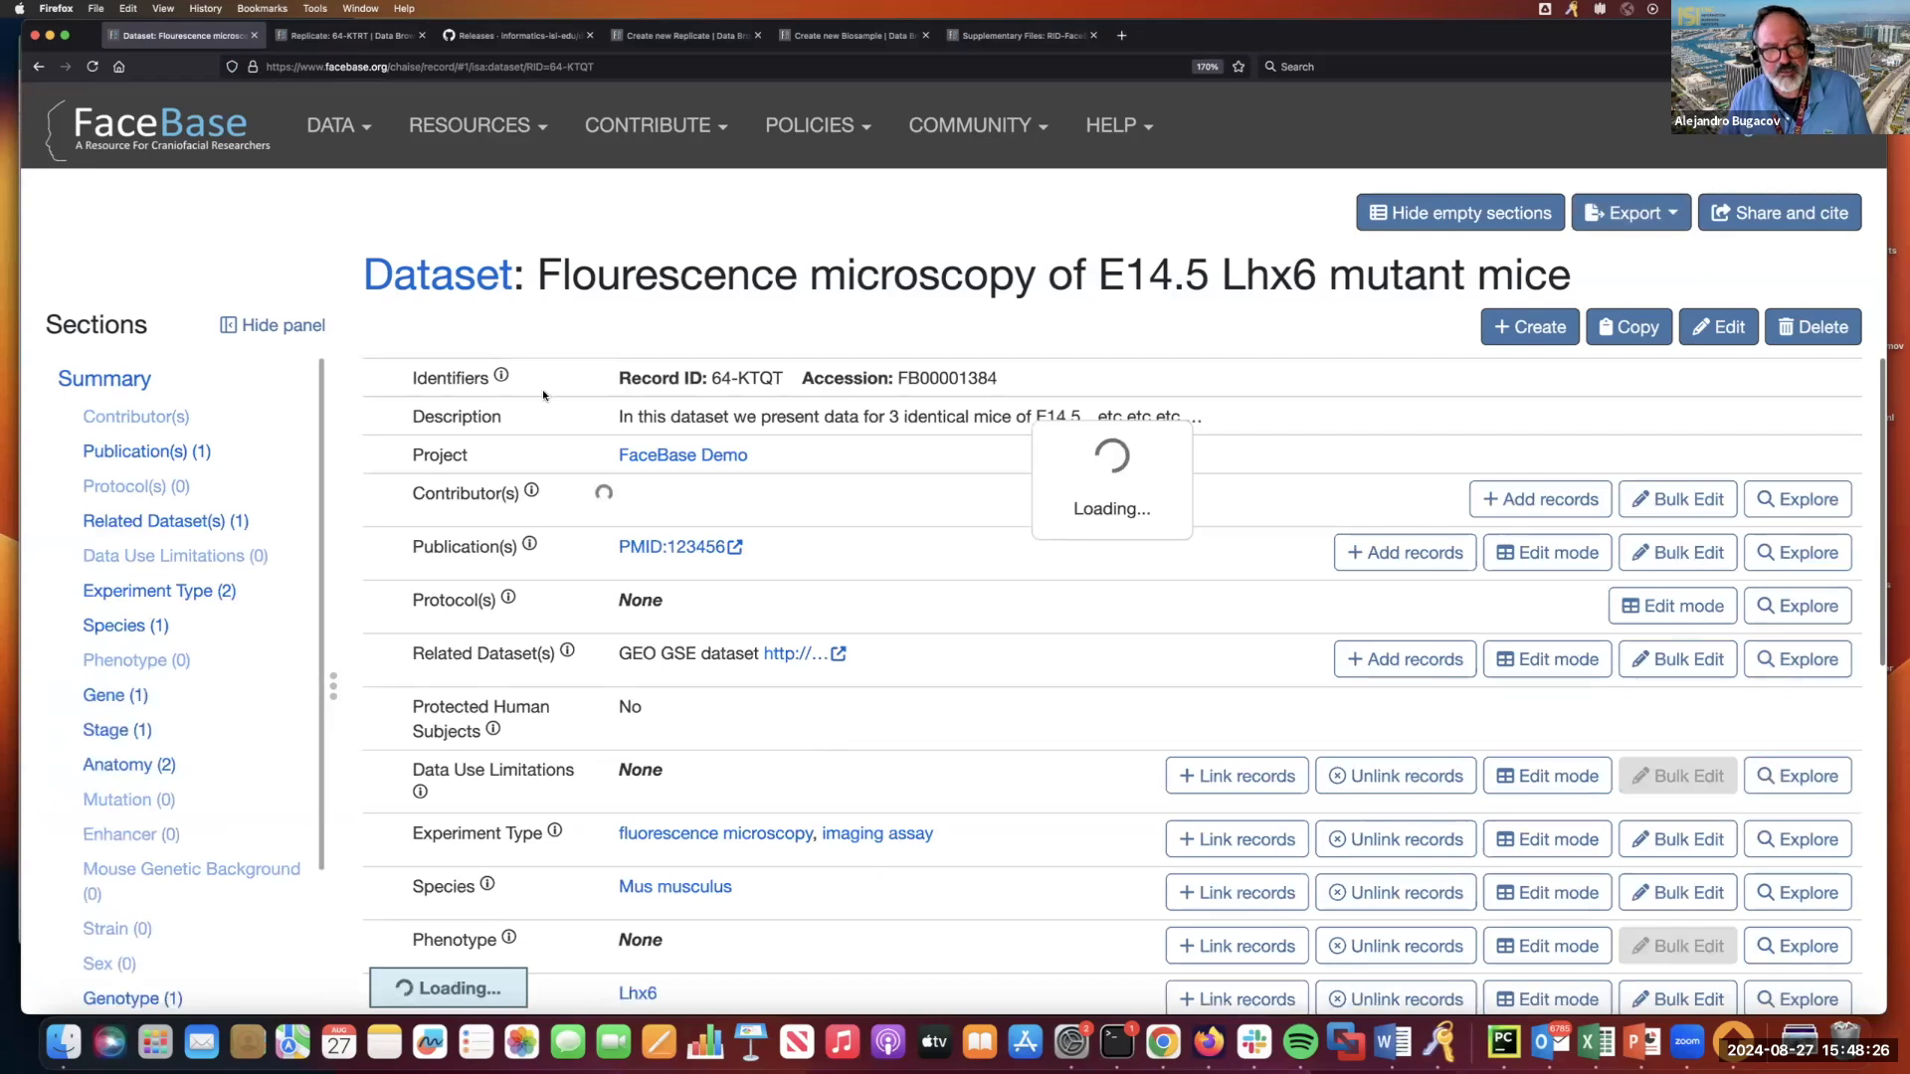
{"action": "left_click", "coordinate": [1467, 211]}
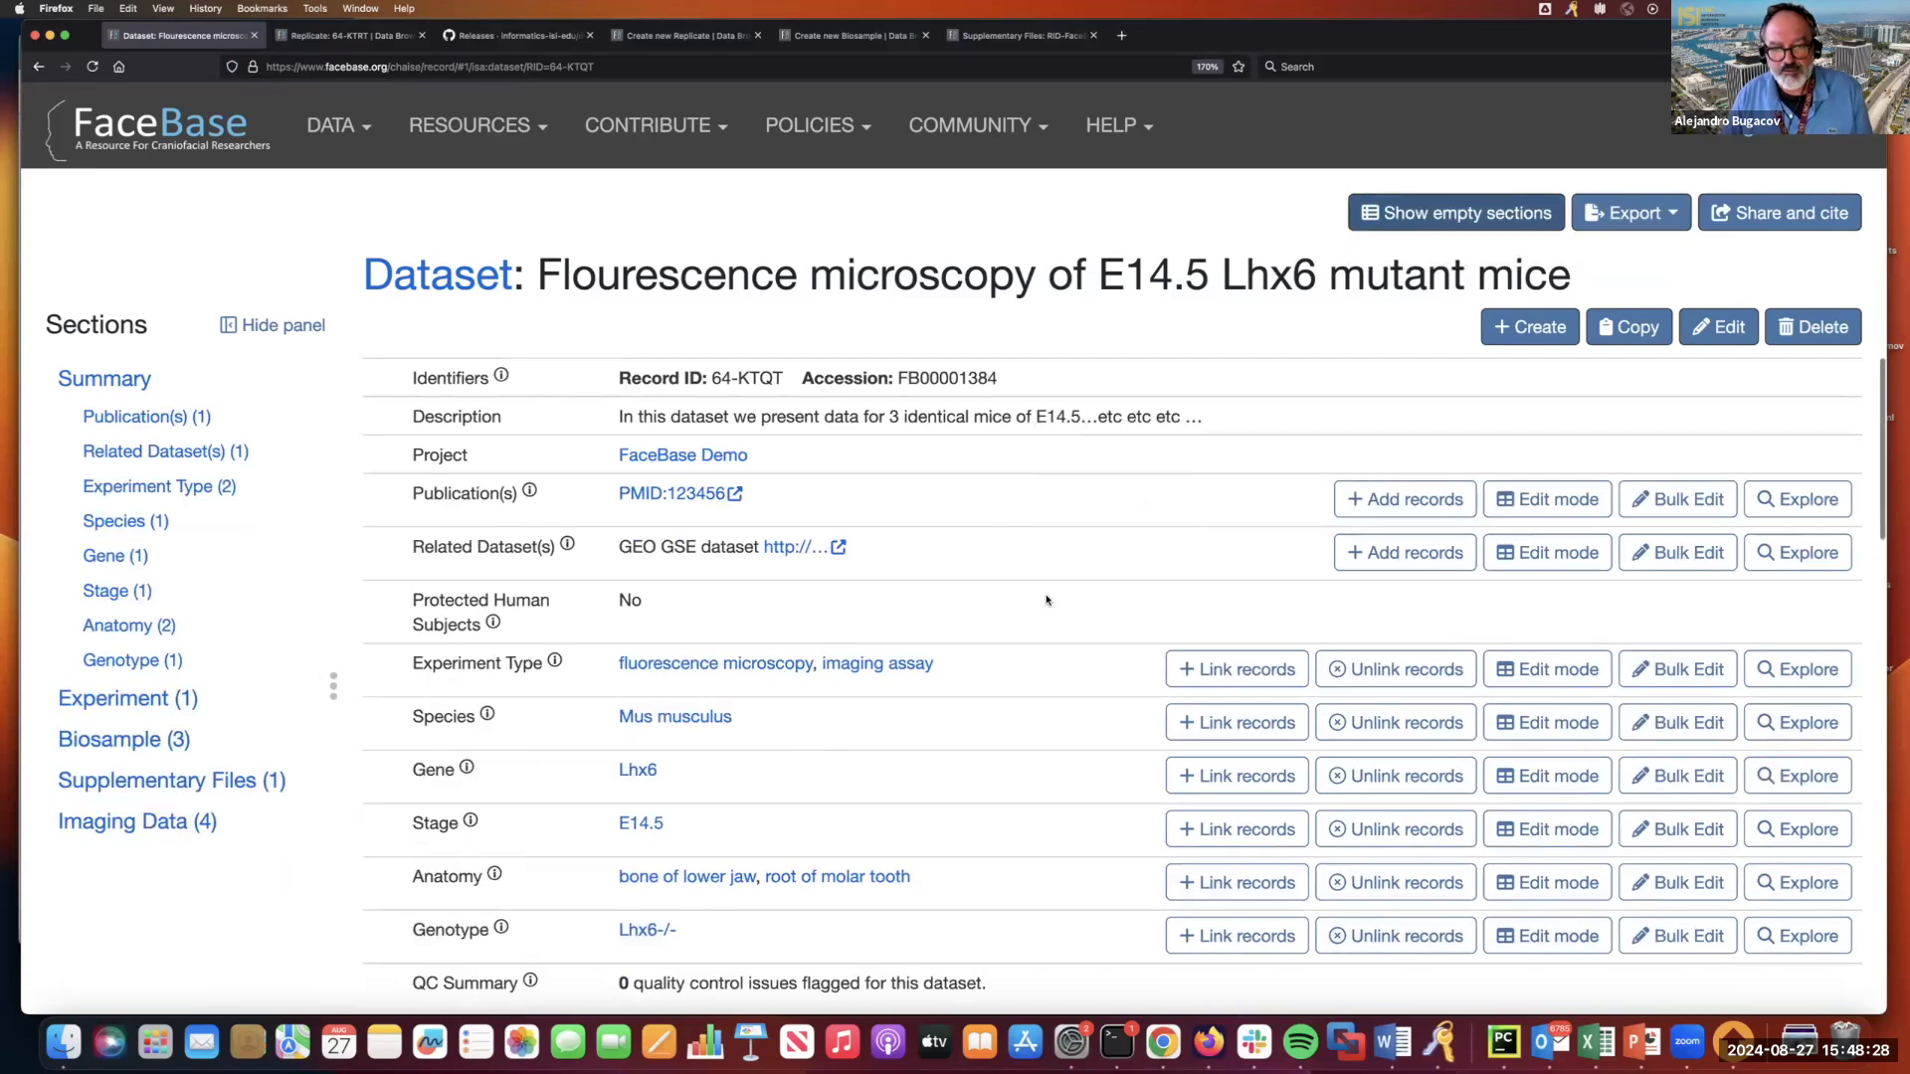
{"action": "scroll", "coordinate": [1043, 603], "scroll_direction": "down", "scroll_amount": 7}
{"action": "scroll", "coordinate": [1044, 603], "scroll_direction": "down", "scroll_amount": 10}
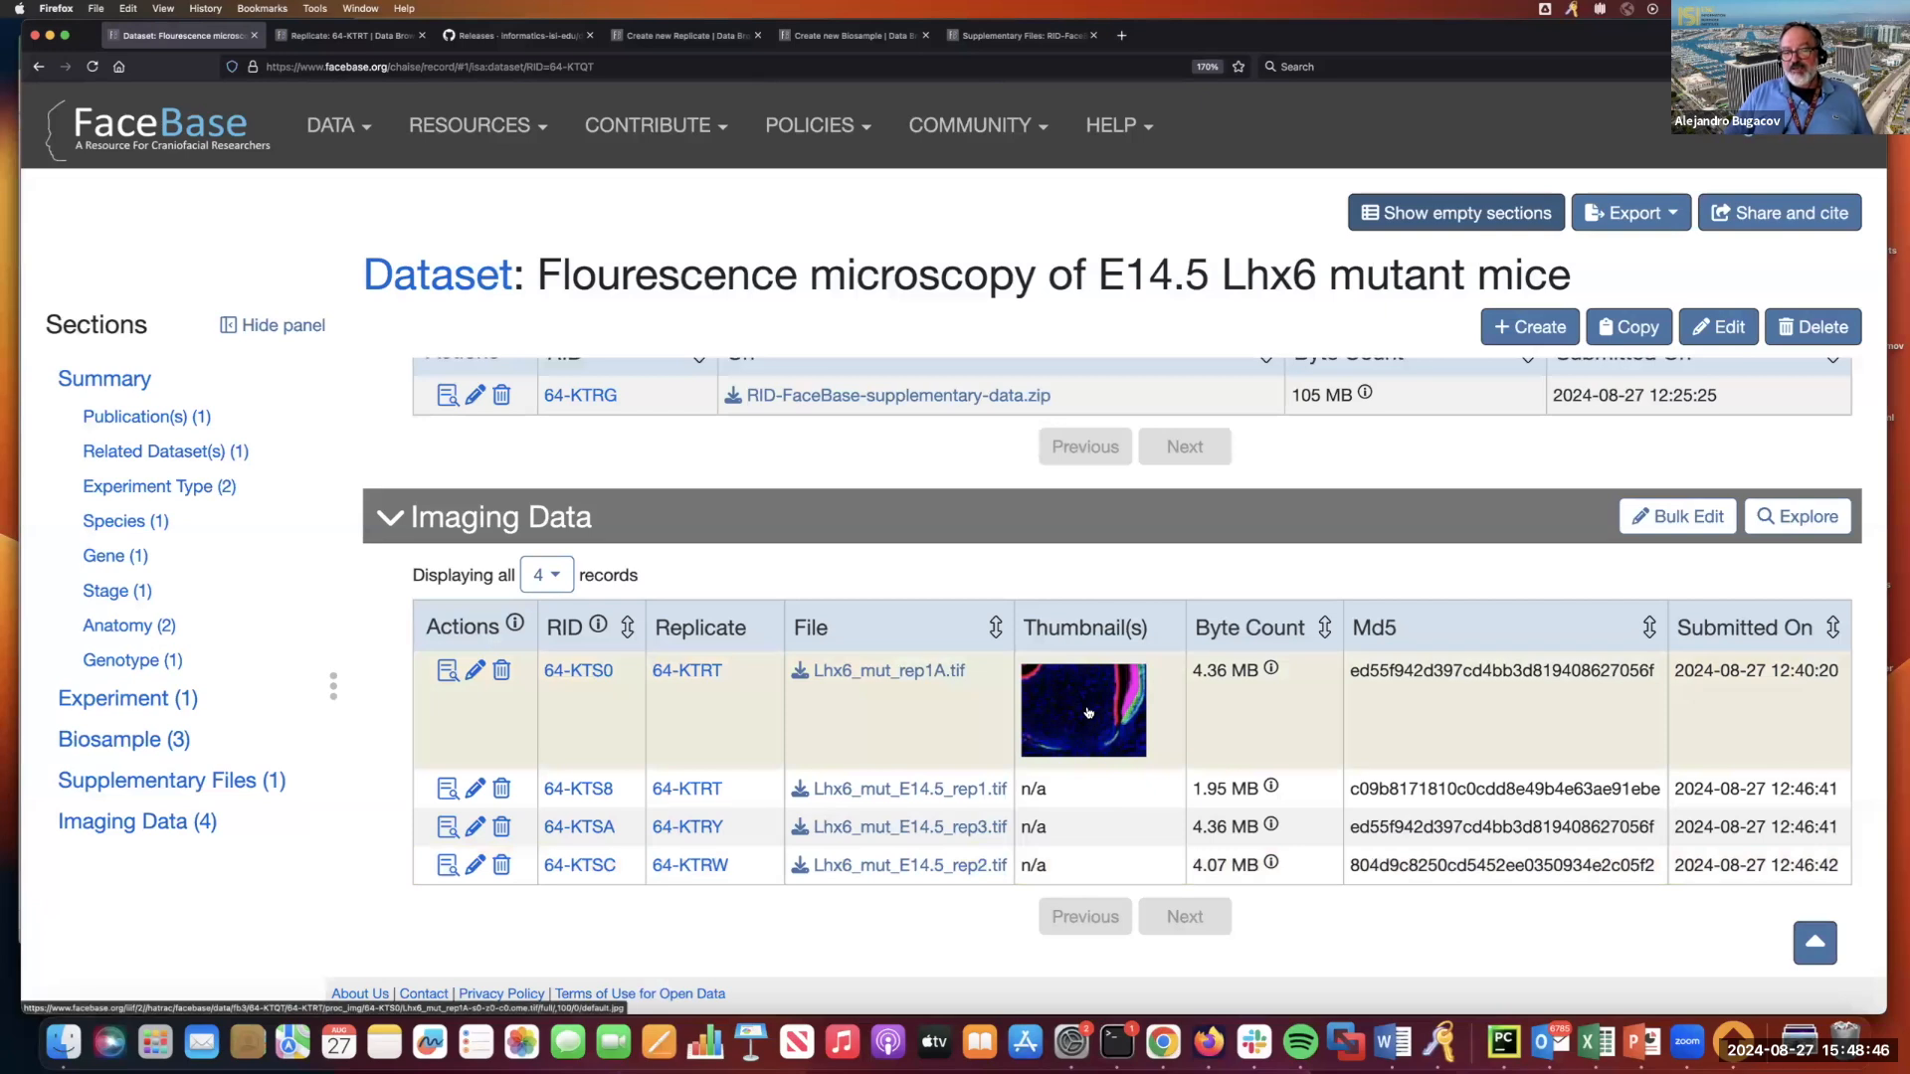
{"action": "left_click", "coordinate": [446, 674]}
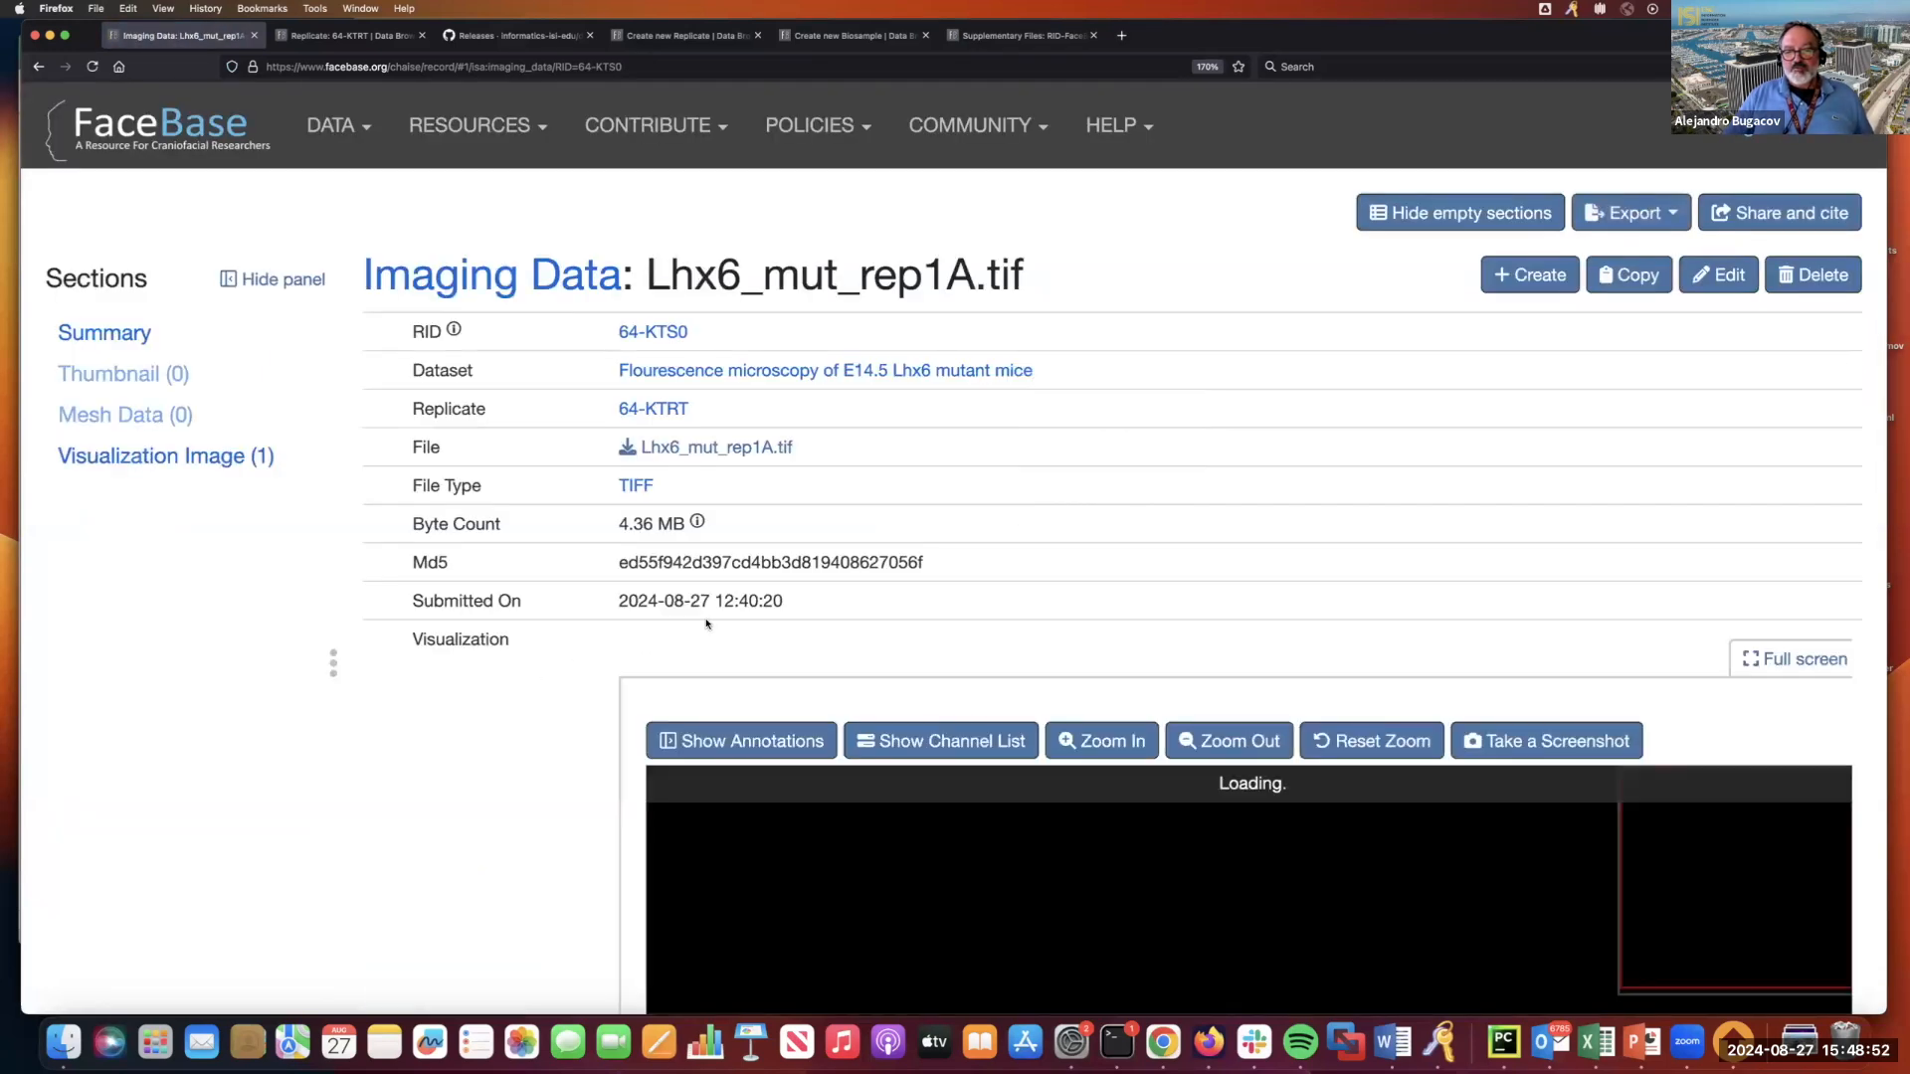
Display the annotation list beside the image in the record's visualization viewer.
{"action": "scroll", "coordinate": [706, 624], "scroll_direction": "down", "scroll_amount": 1}
{"action": "scroll", "coordinate": [706, 624], "scroll_direction": "down", "scroll_amount": 4}
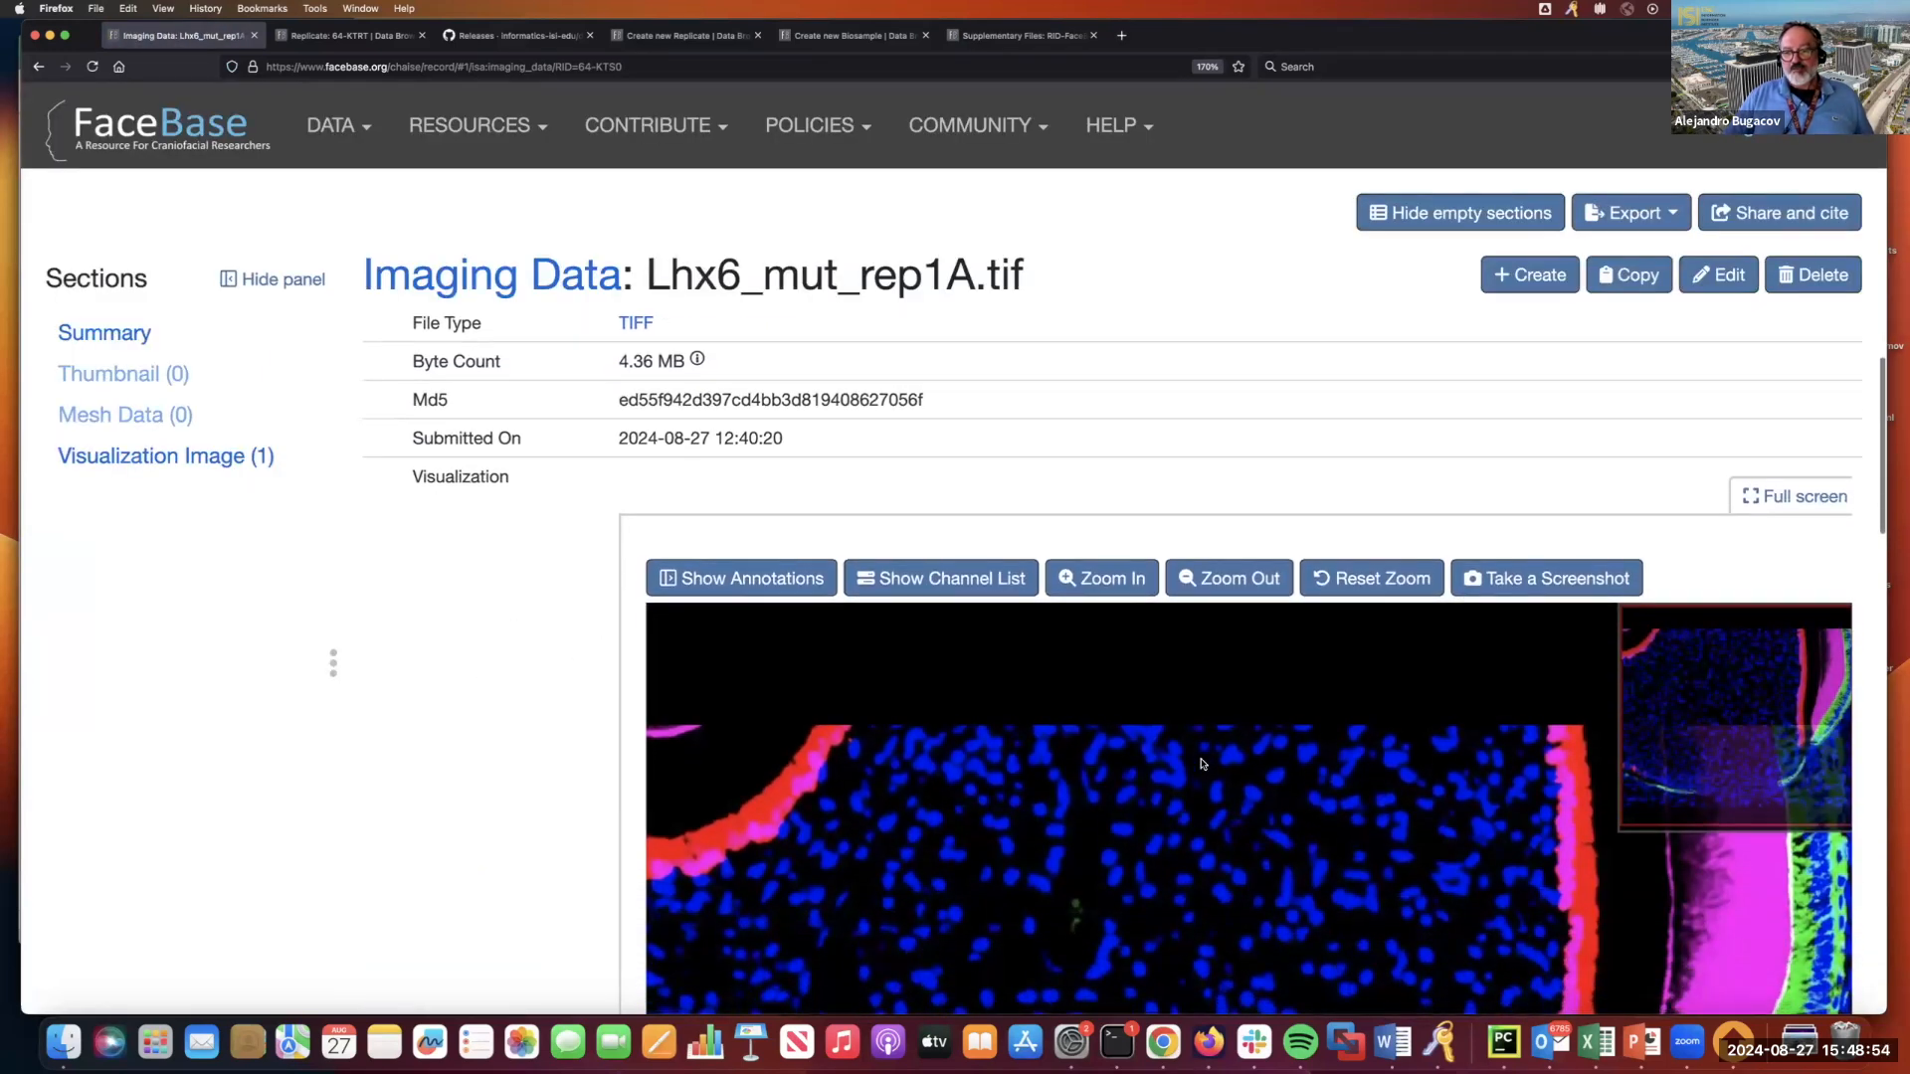
{"action": "scroll", "coordinate": [498, 613], "scroll_direction": "down", "scroll_amount": 9}
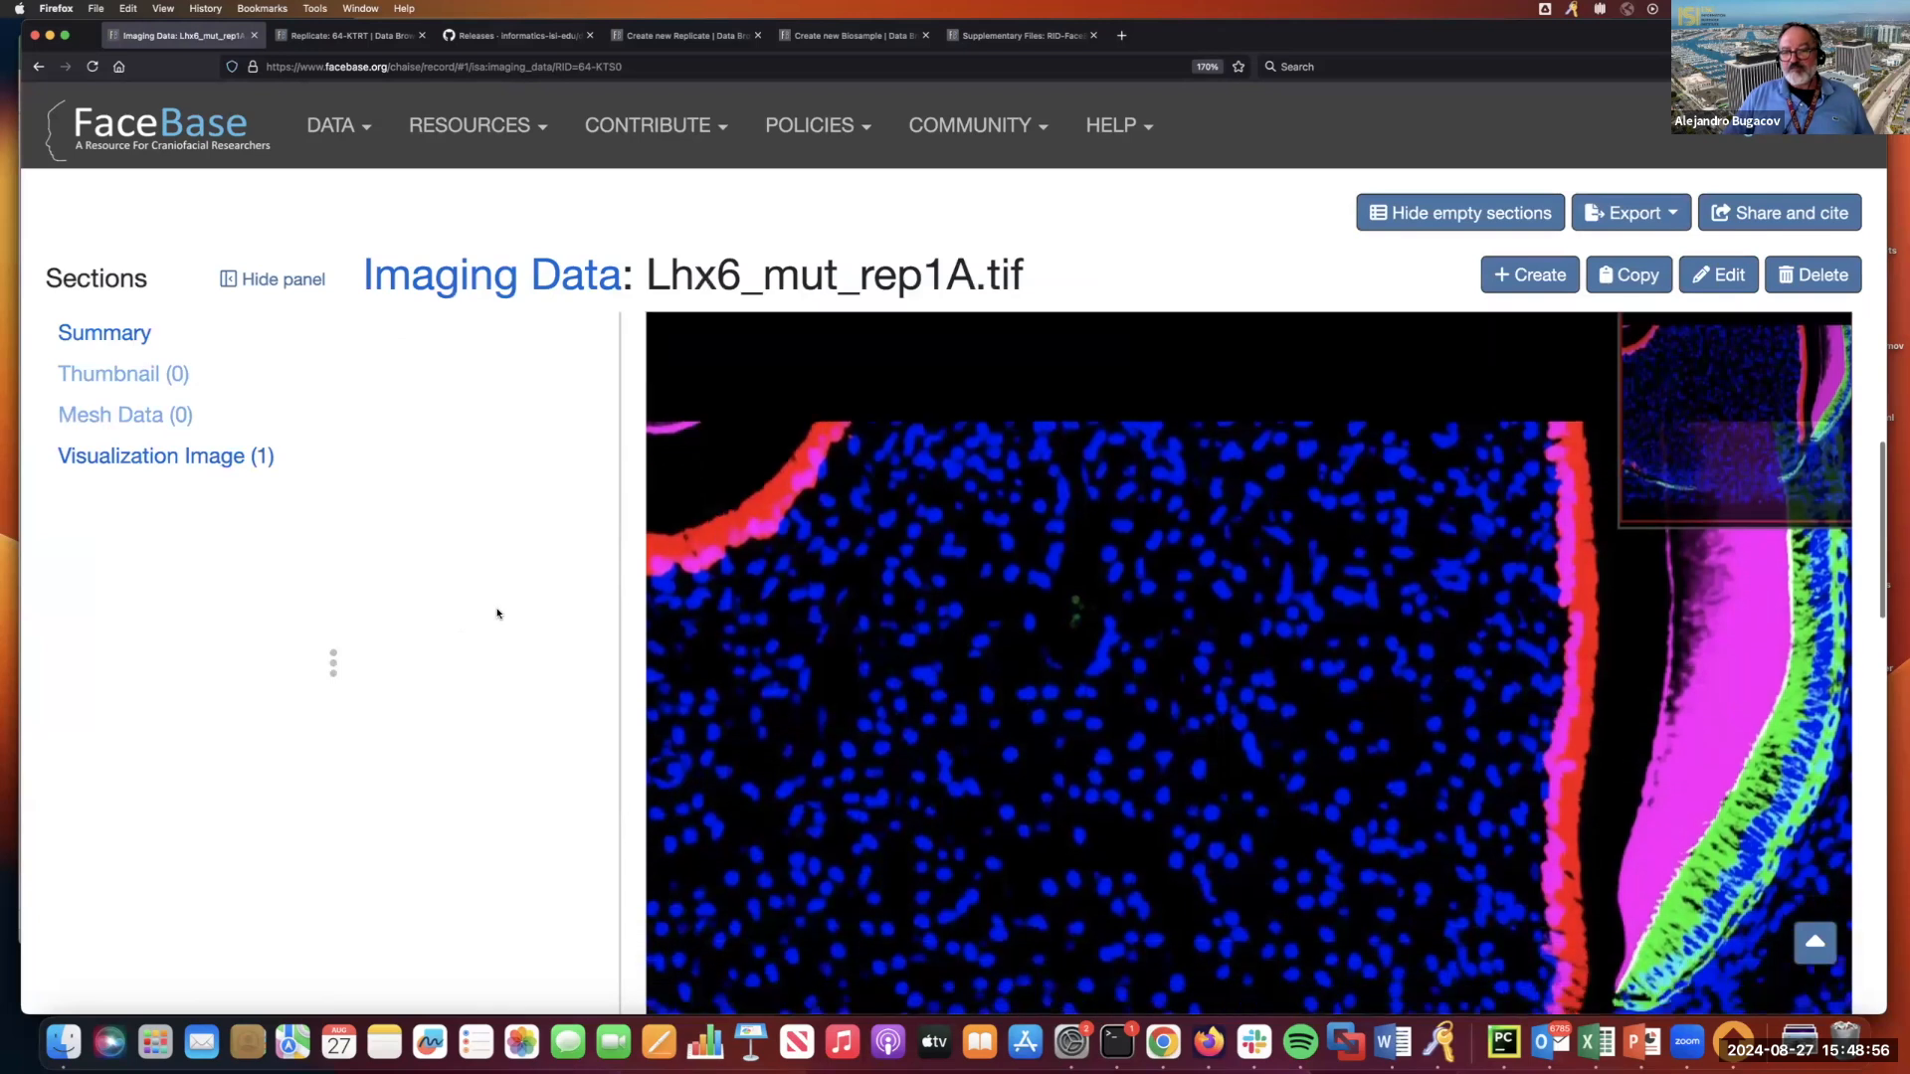
{"action": "scroll", "coordinate": [1089, 614], "scroll_direction": "down", "scroll_amount": 2}
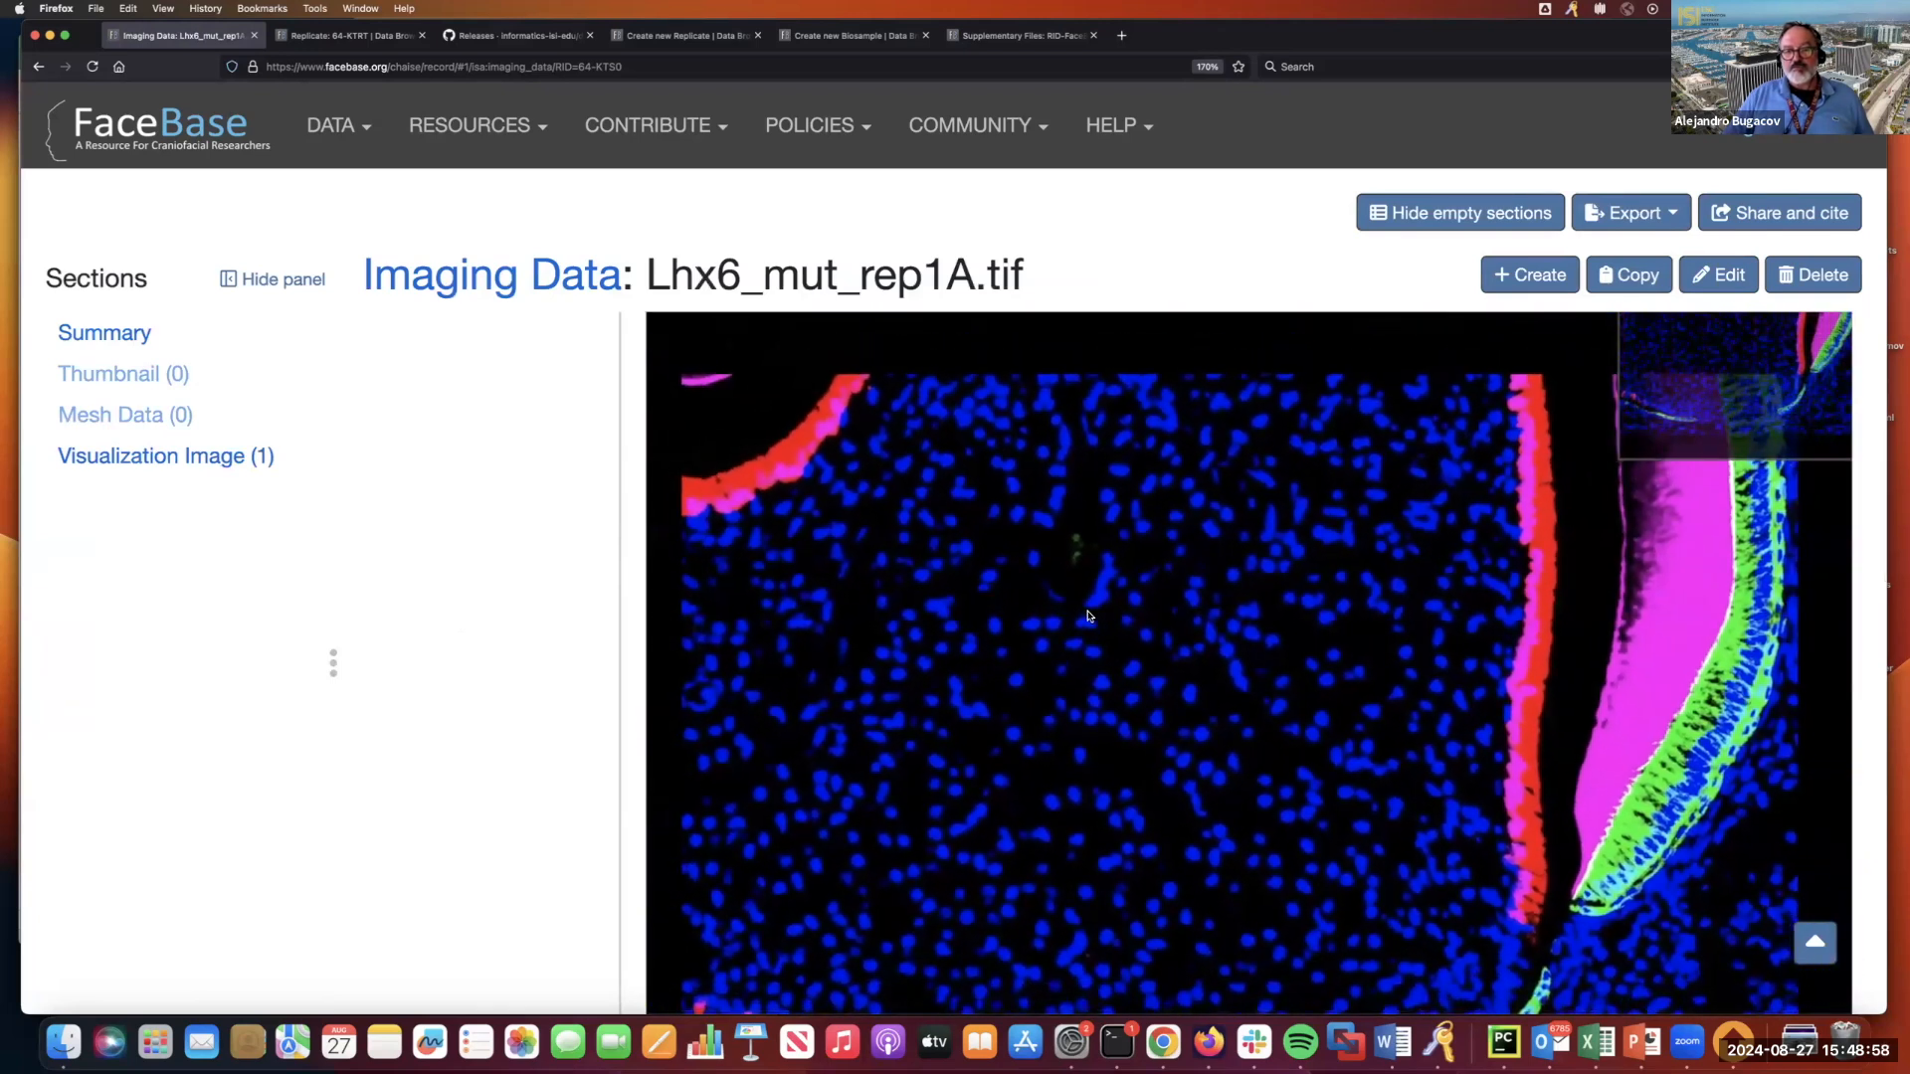
{"action": "scroll", "coordinate": [442, 567], "scroll_direction": "up", "scroll_amount": 7}
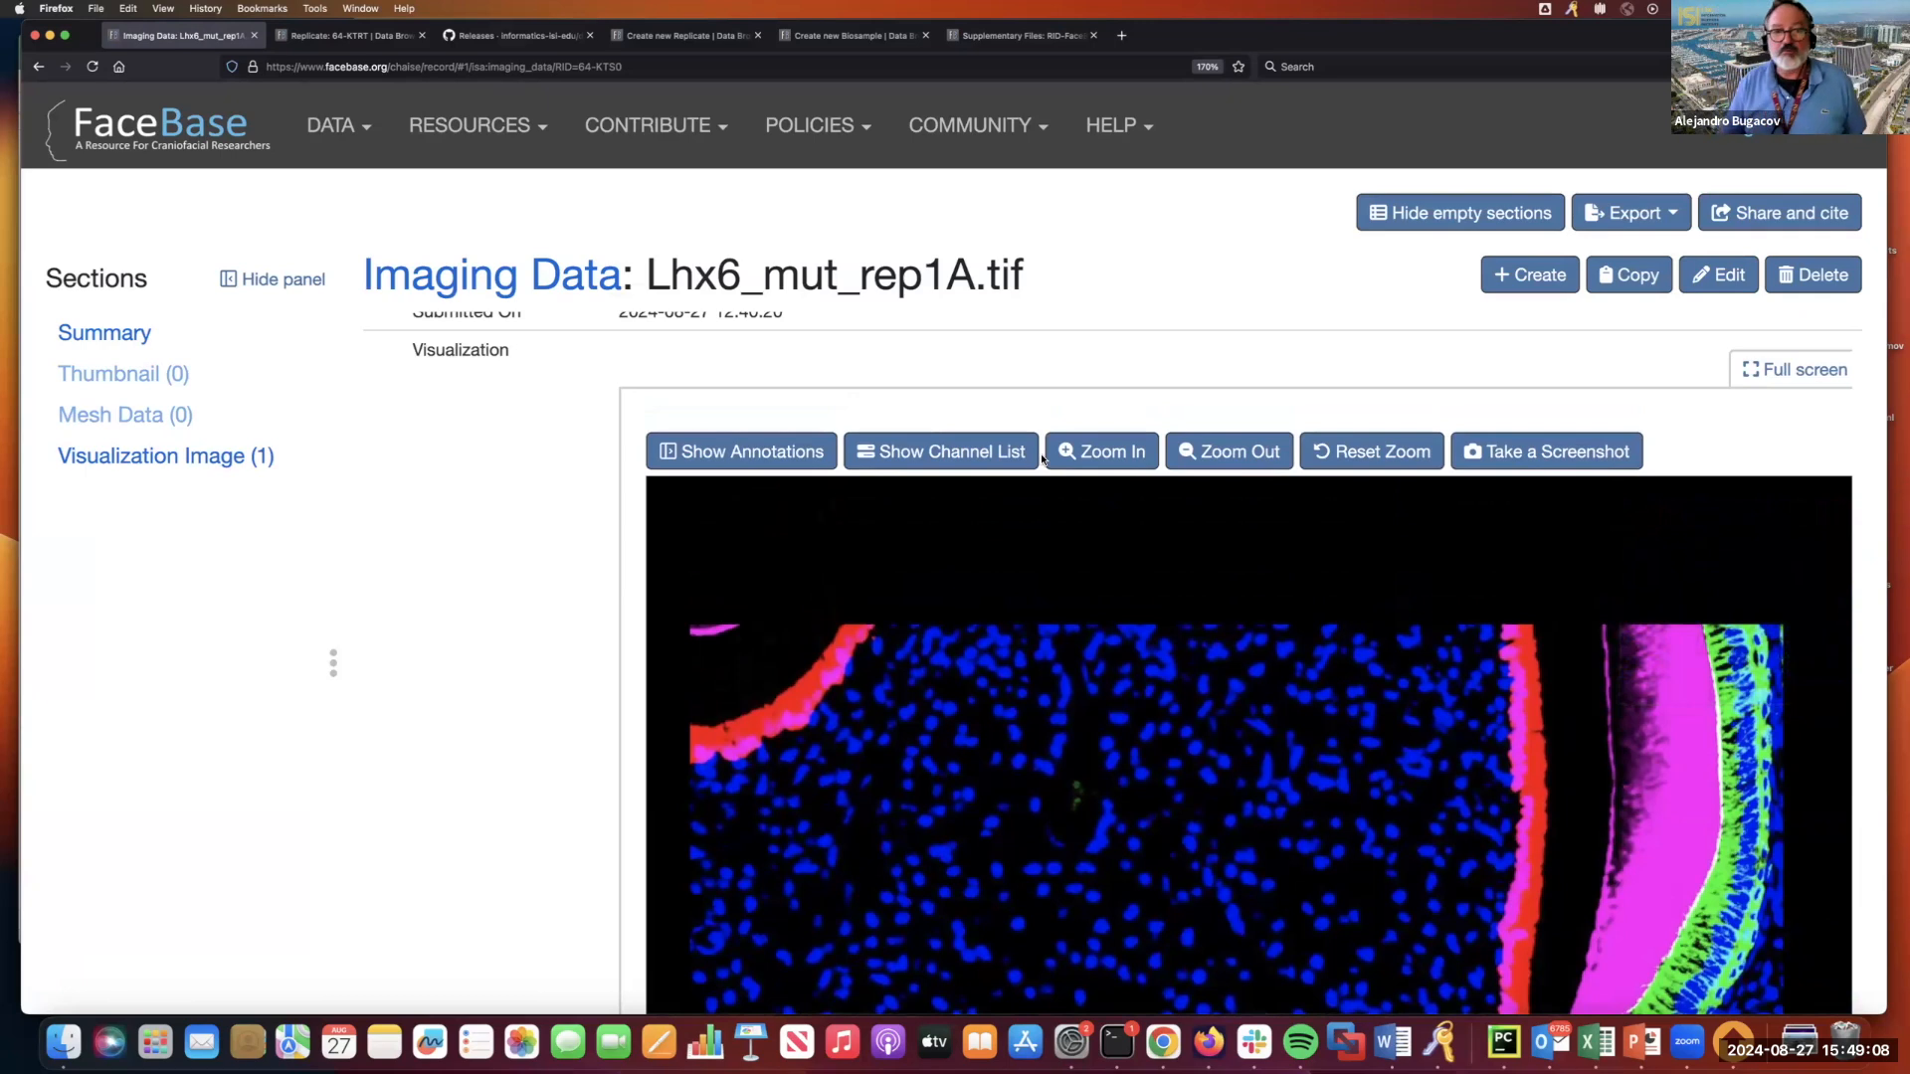
{"action": "scroll", "coordinate": [511, 554], "scroll_direction": "down", "scroll_amount": 1}
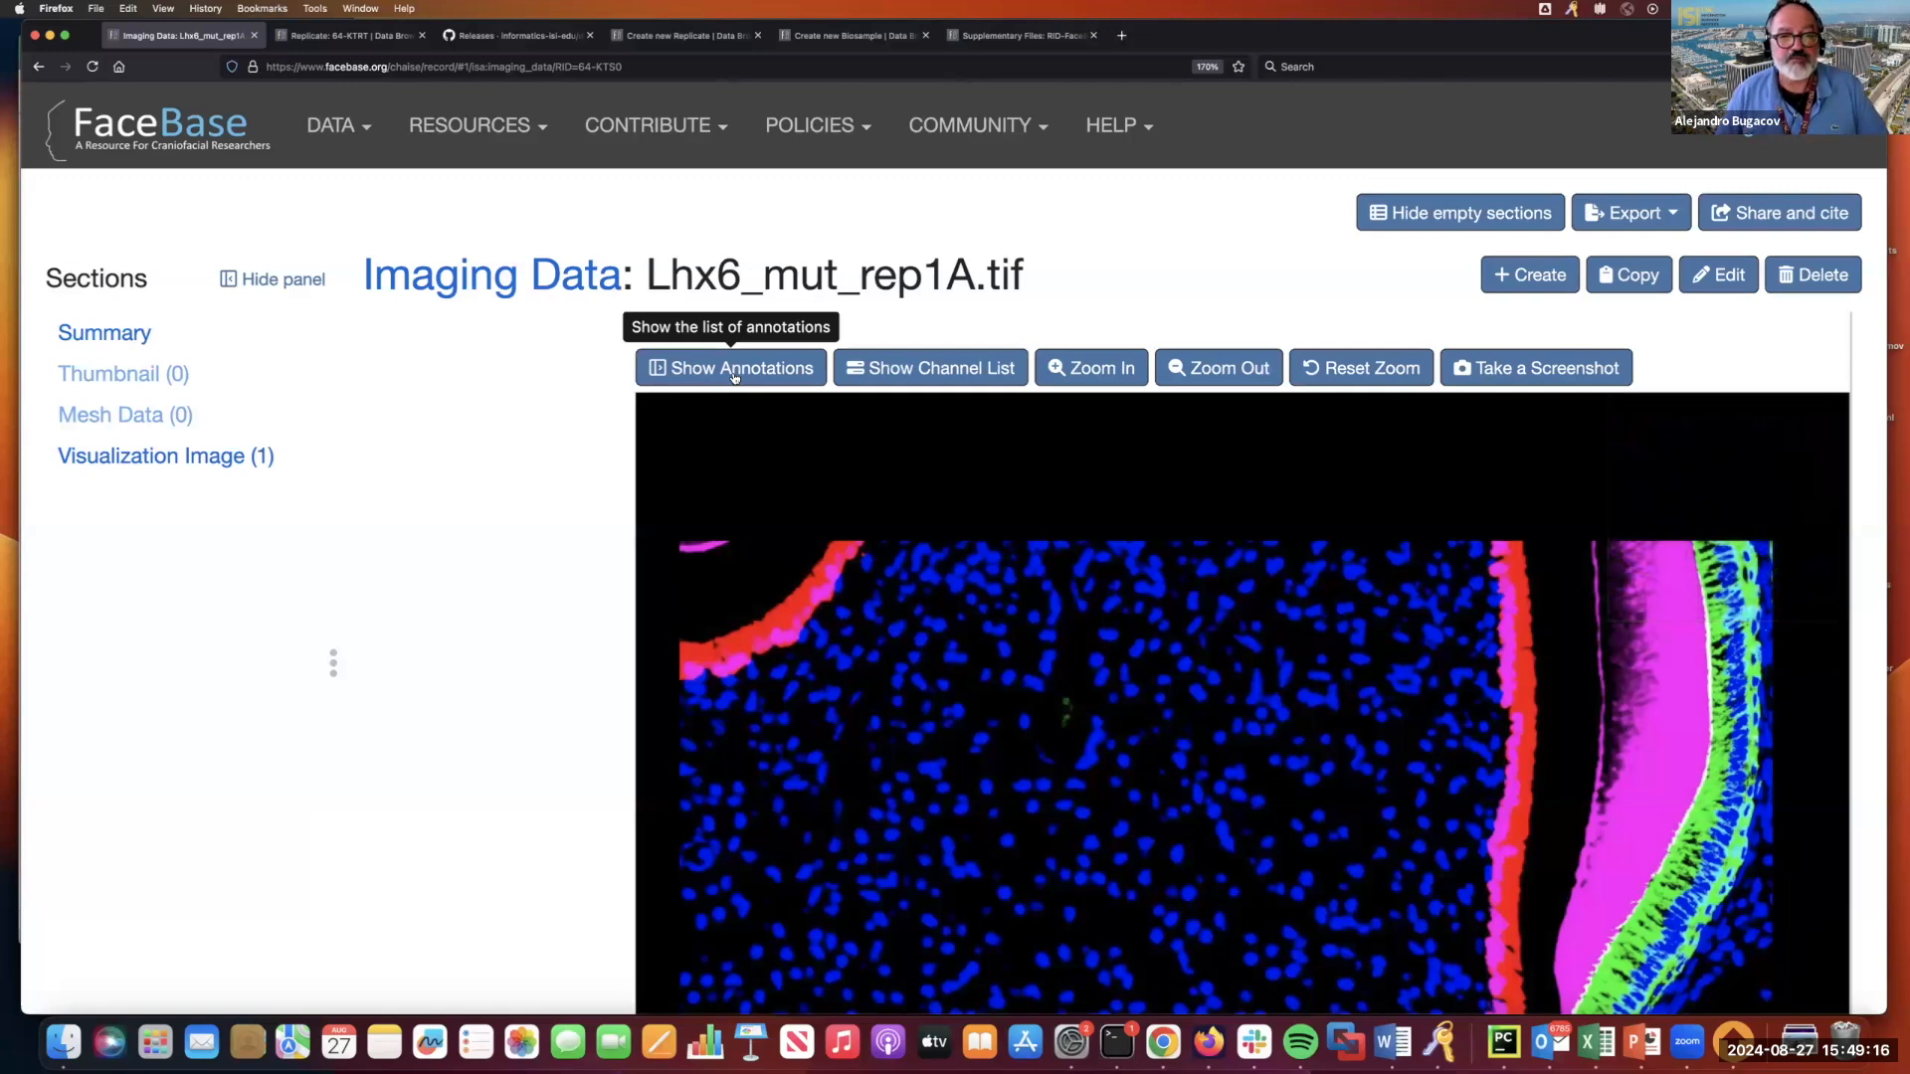
{"action": "left_click", "coordinate": [733, 376]}
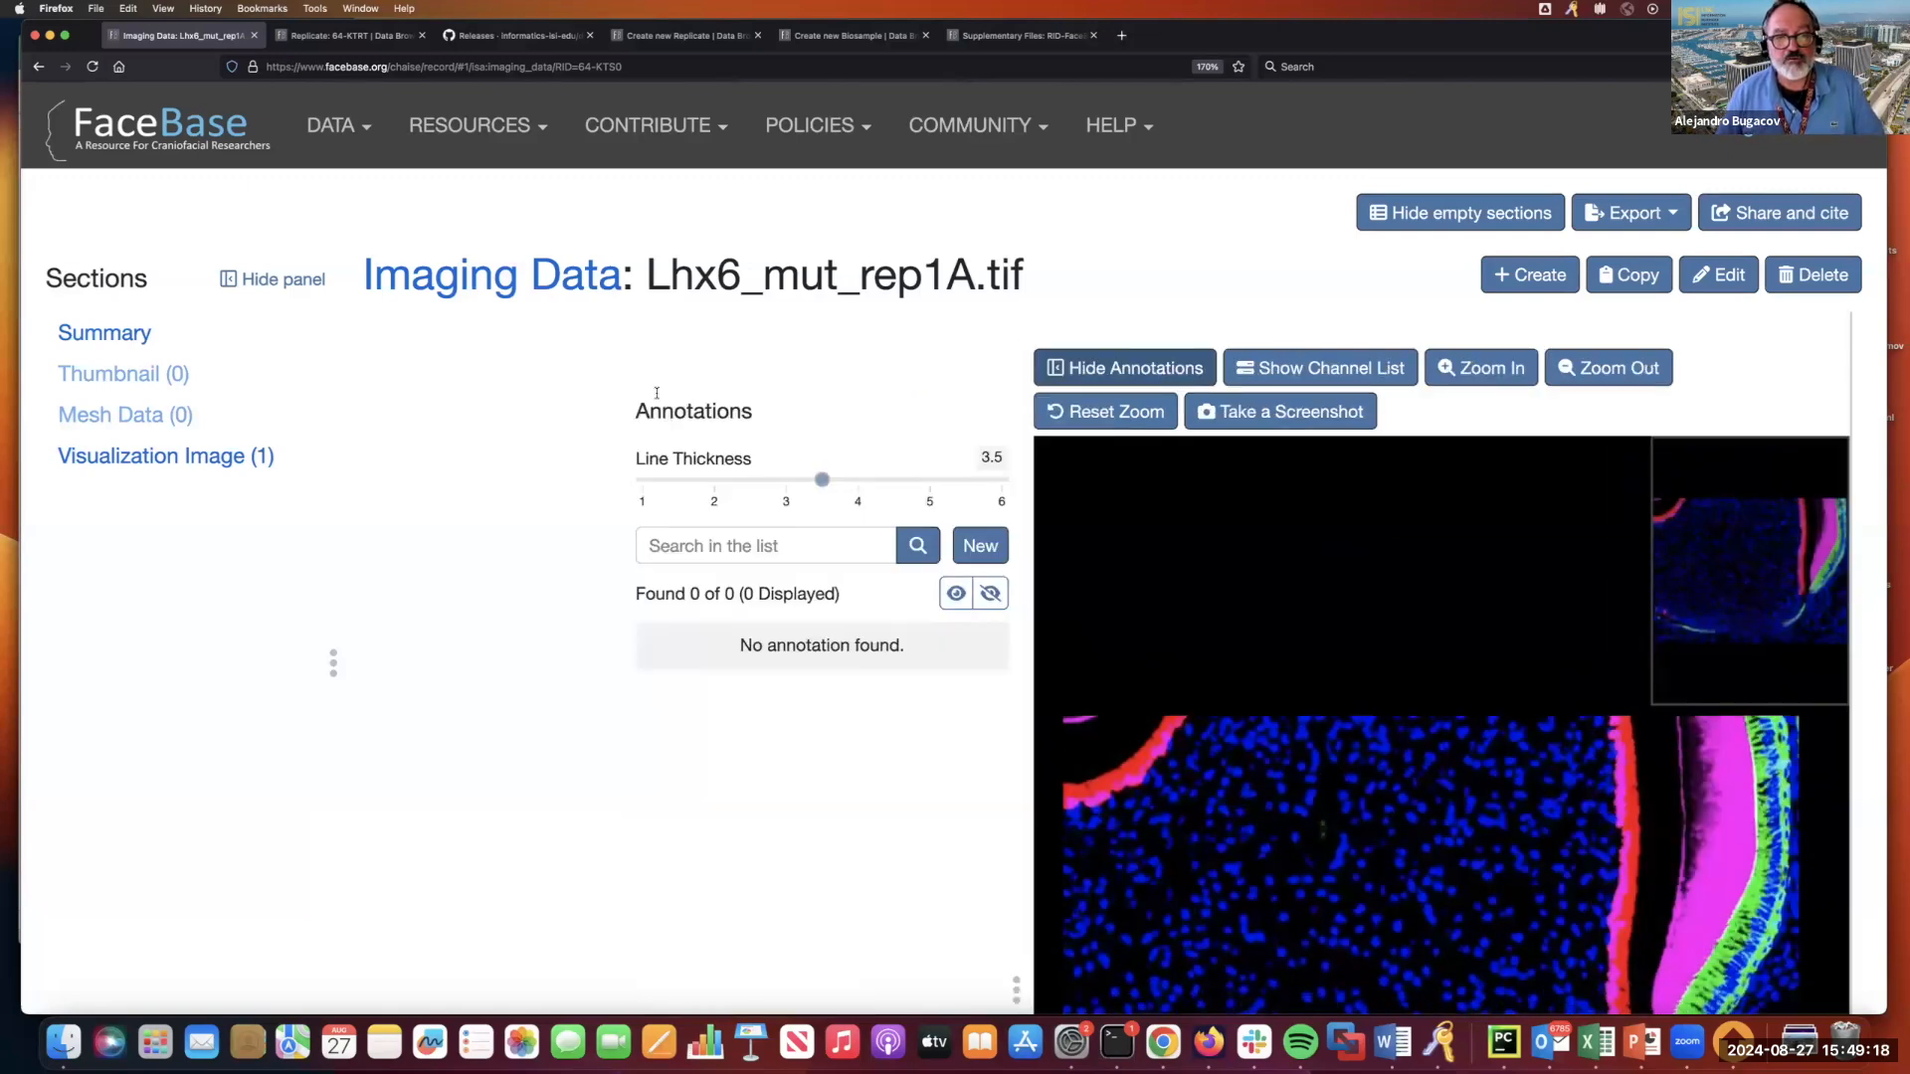
Start a new image annotation and choose "root of molar tooth" (UBERON:0008854) as its anatomy.
{"action": "scroll", "coordinate": [733, 517], "scroll_direction": "up", "scroll_amount": 1}
{"action": "scroll", "coordinate": [733, 517], "scroll_direction": "up", "scroll_amount": 3}
{"action": "scroll", "coordinate": [646, 636], "scroll_direction": "down", "scroll_amount": 2}
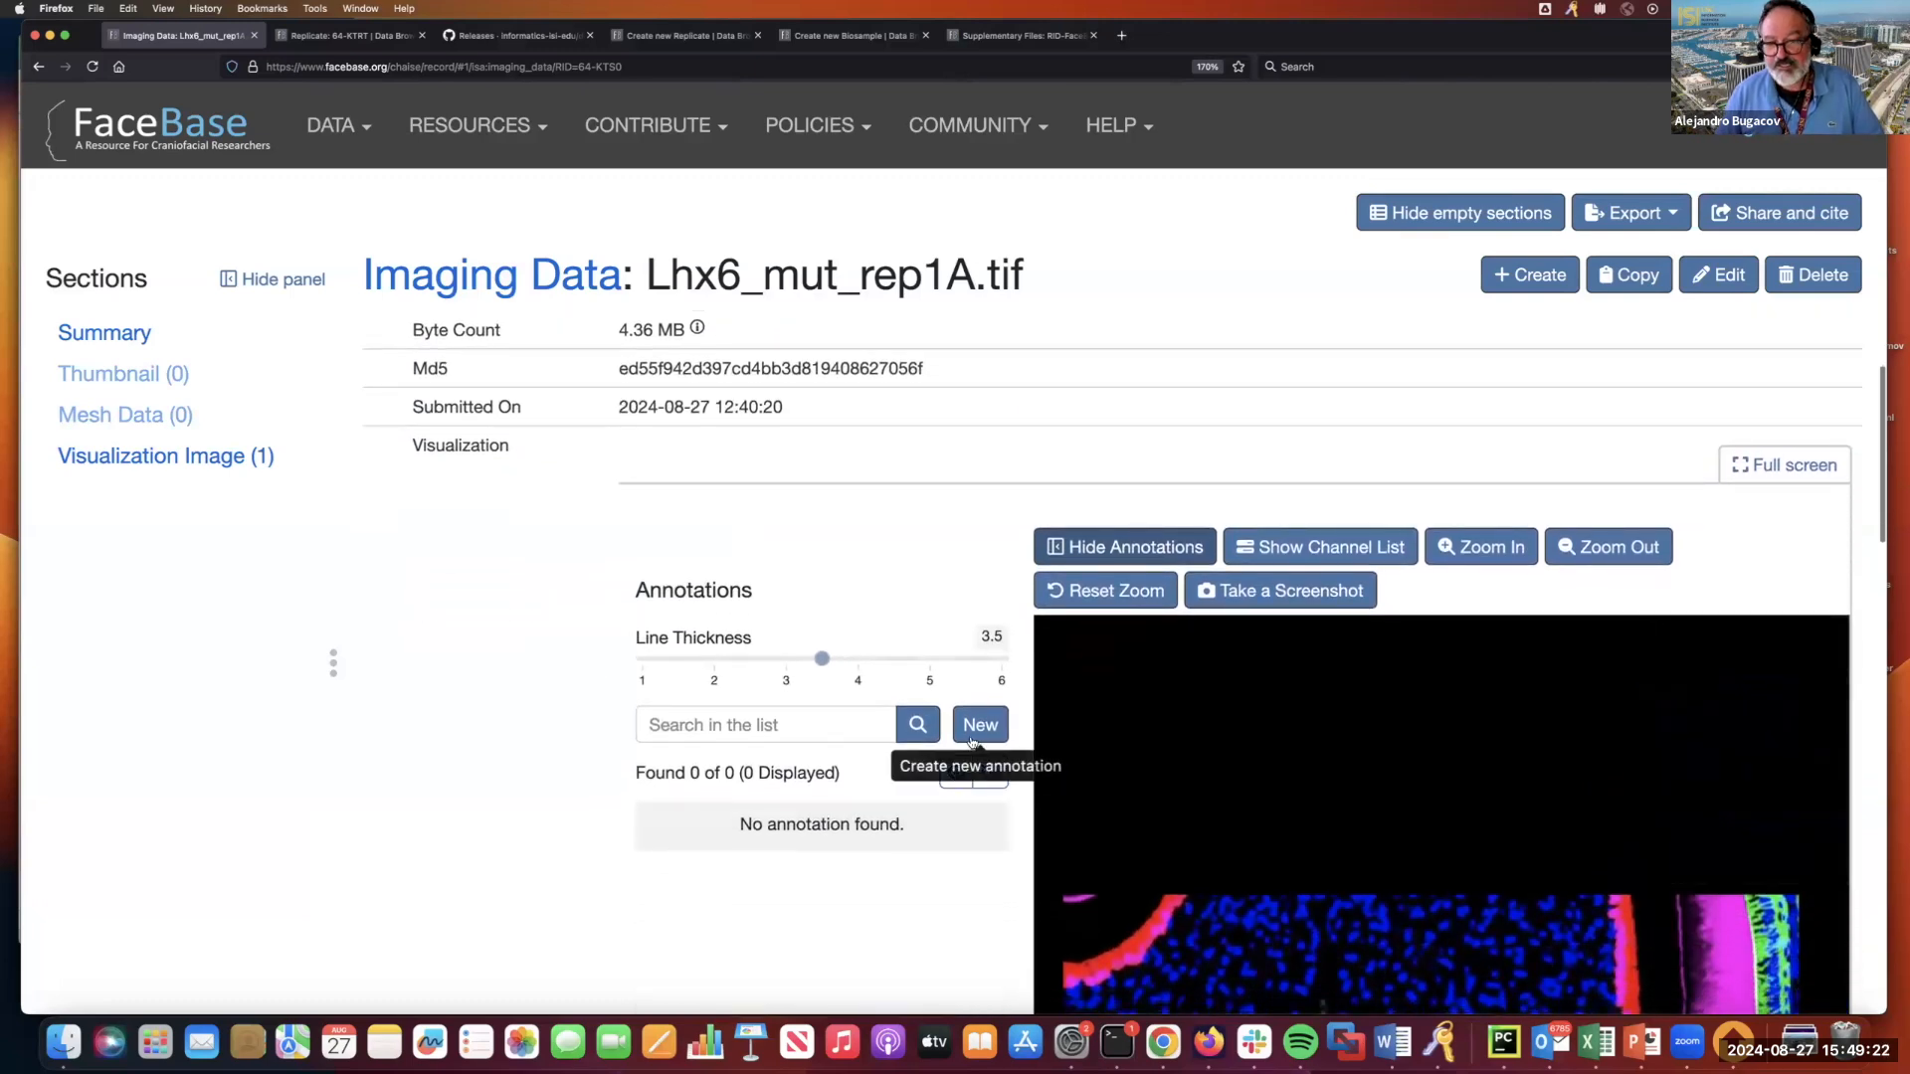
{"action": "left_click", "coordinate": [983, 727]}
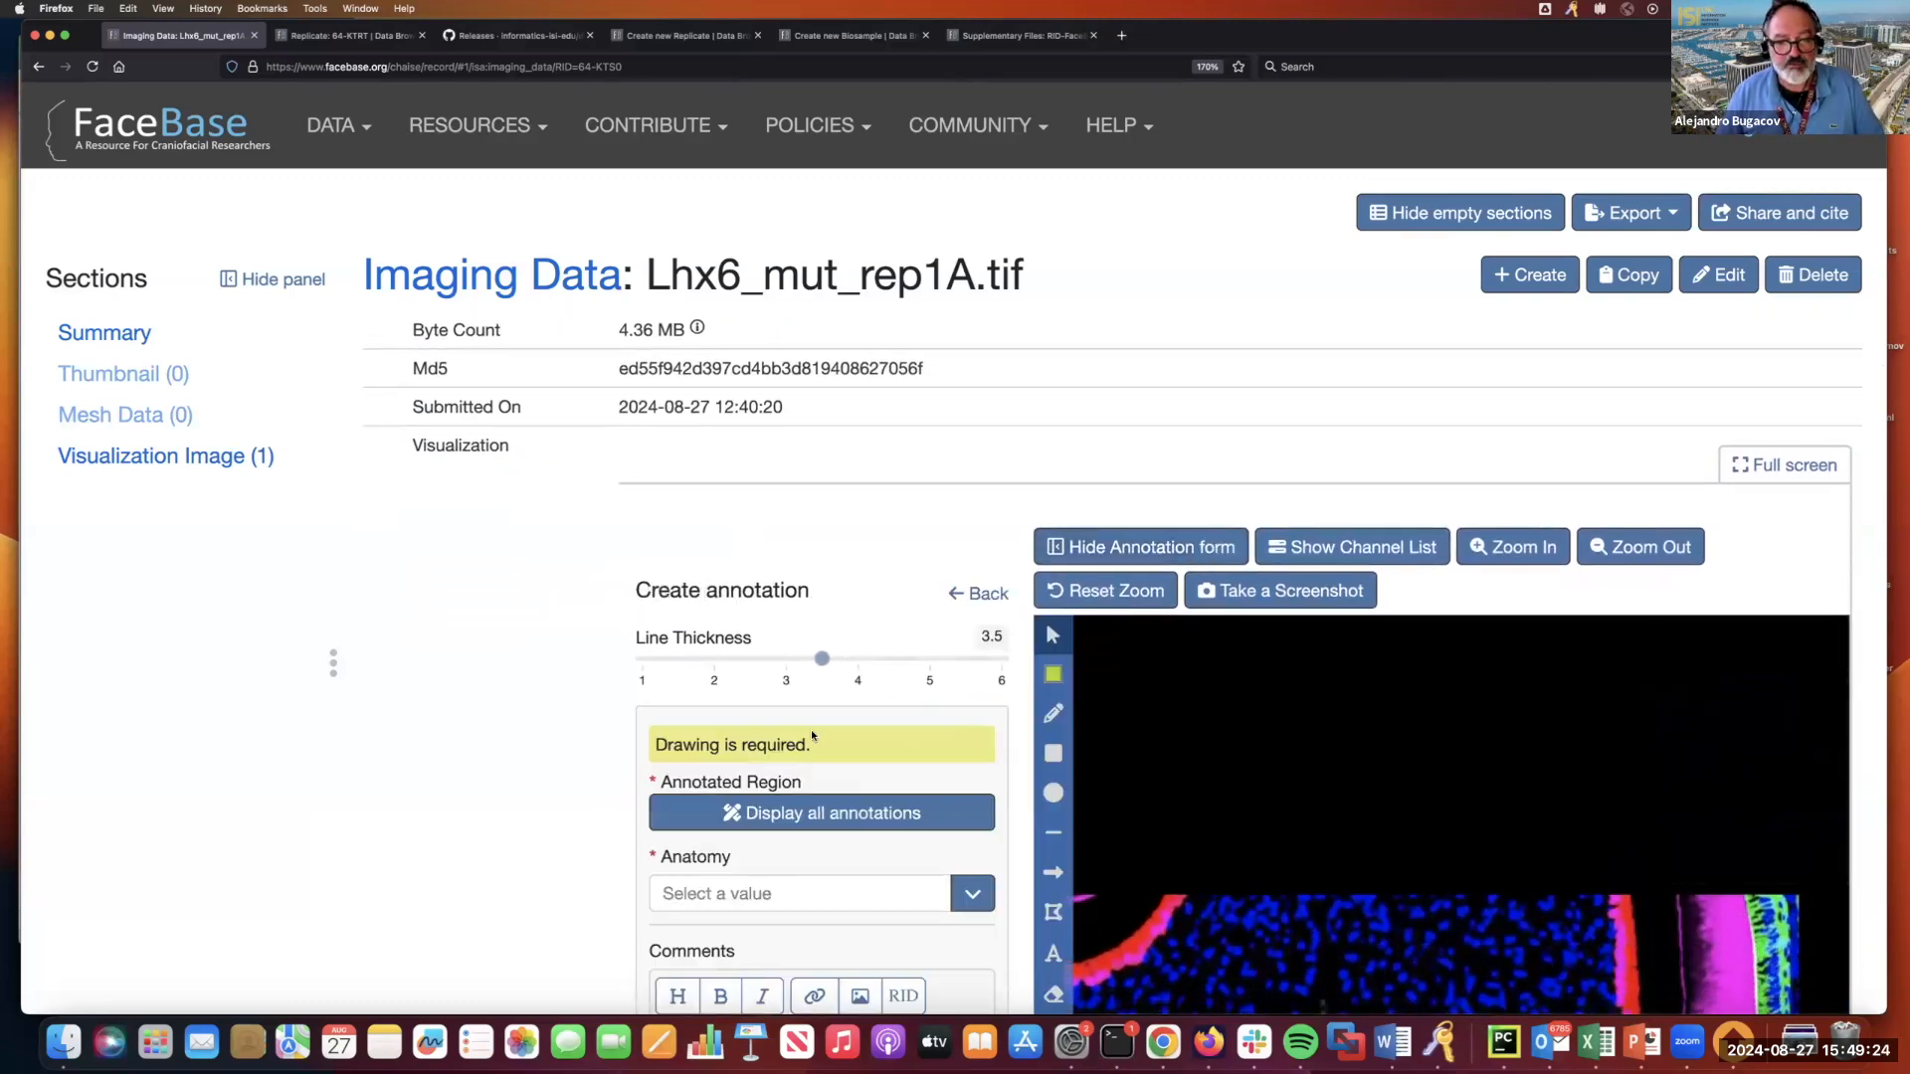
{"action": "scroll", "coordinate": [766, 820], "scroll_direction": "down", "scroll_amount": 4}
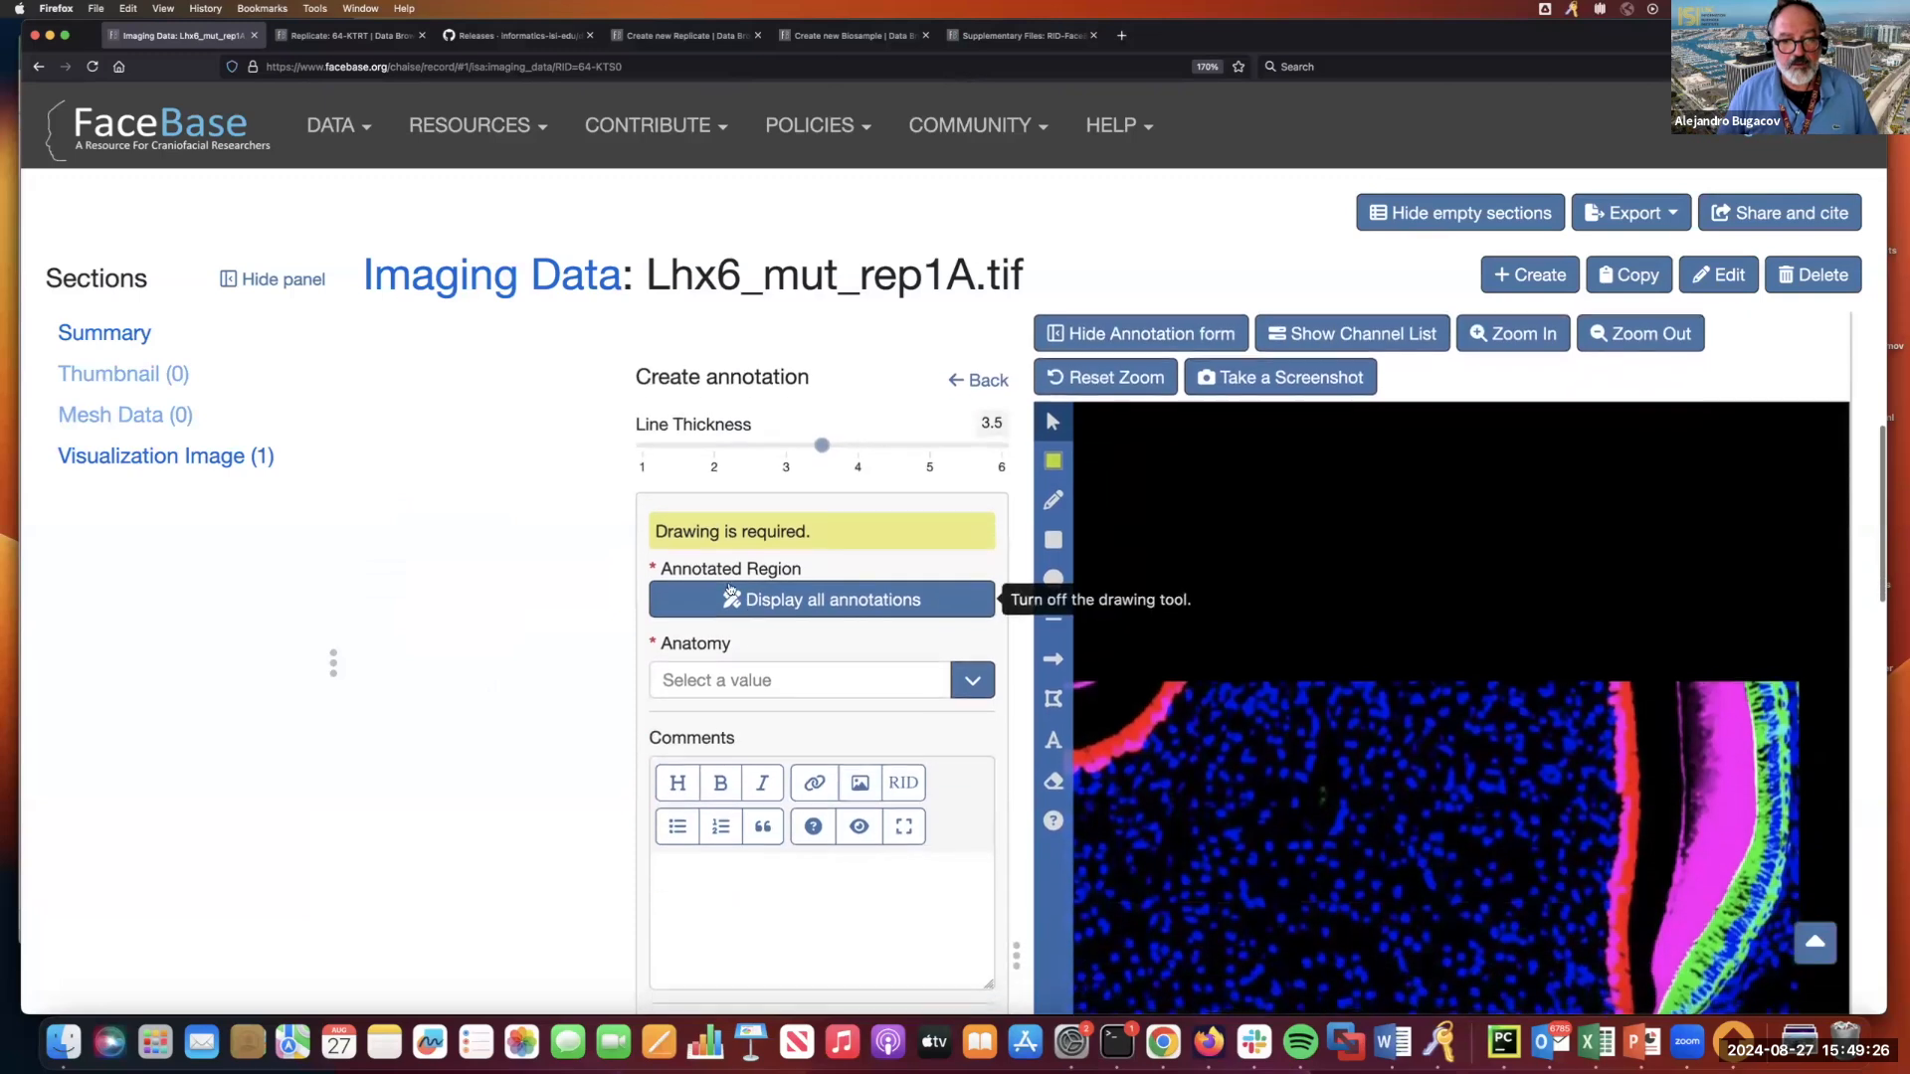
{"action": "left_click", "coordinate": [722, 677]}
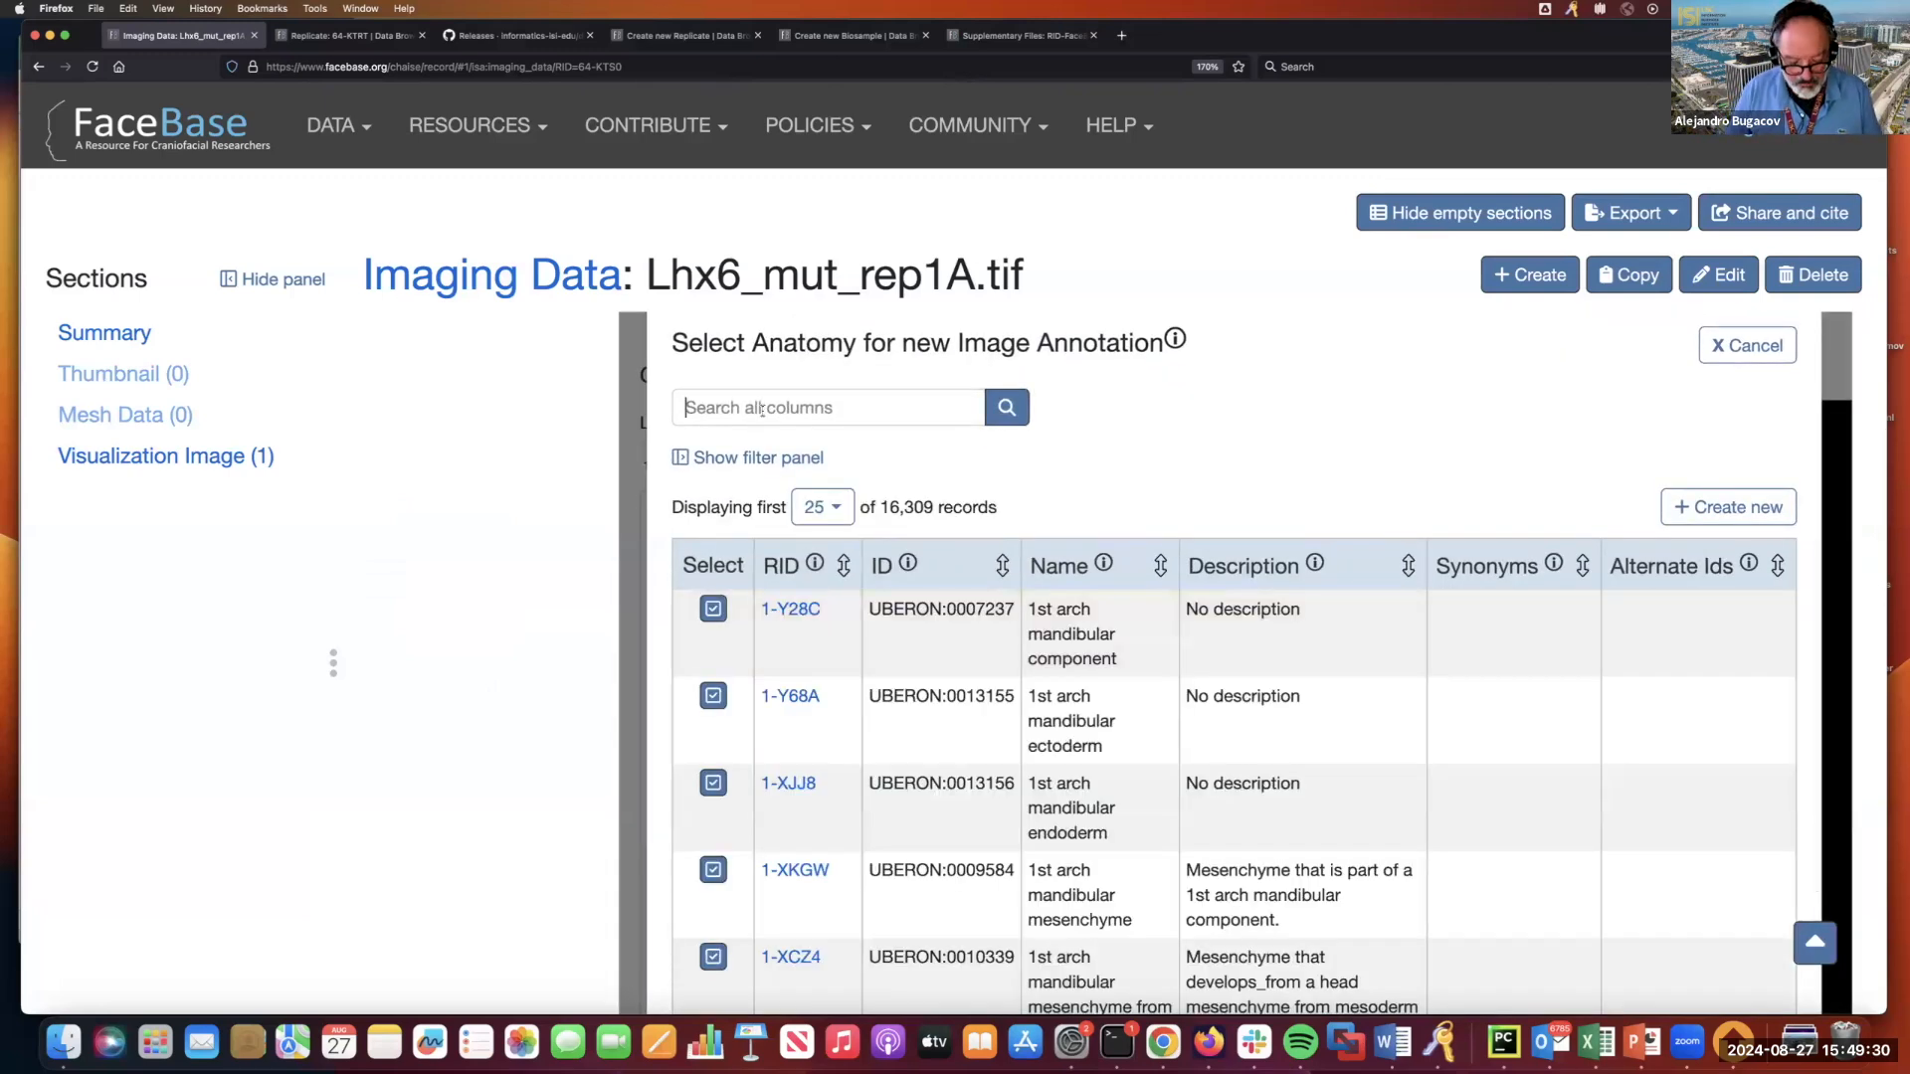
{"action": "type", "text": "root of molar"}
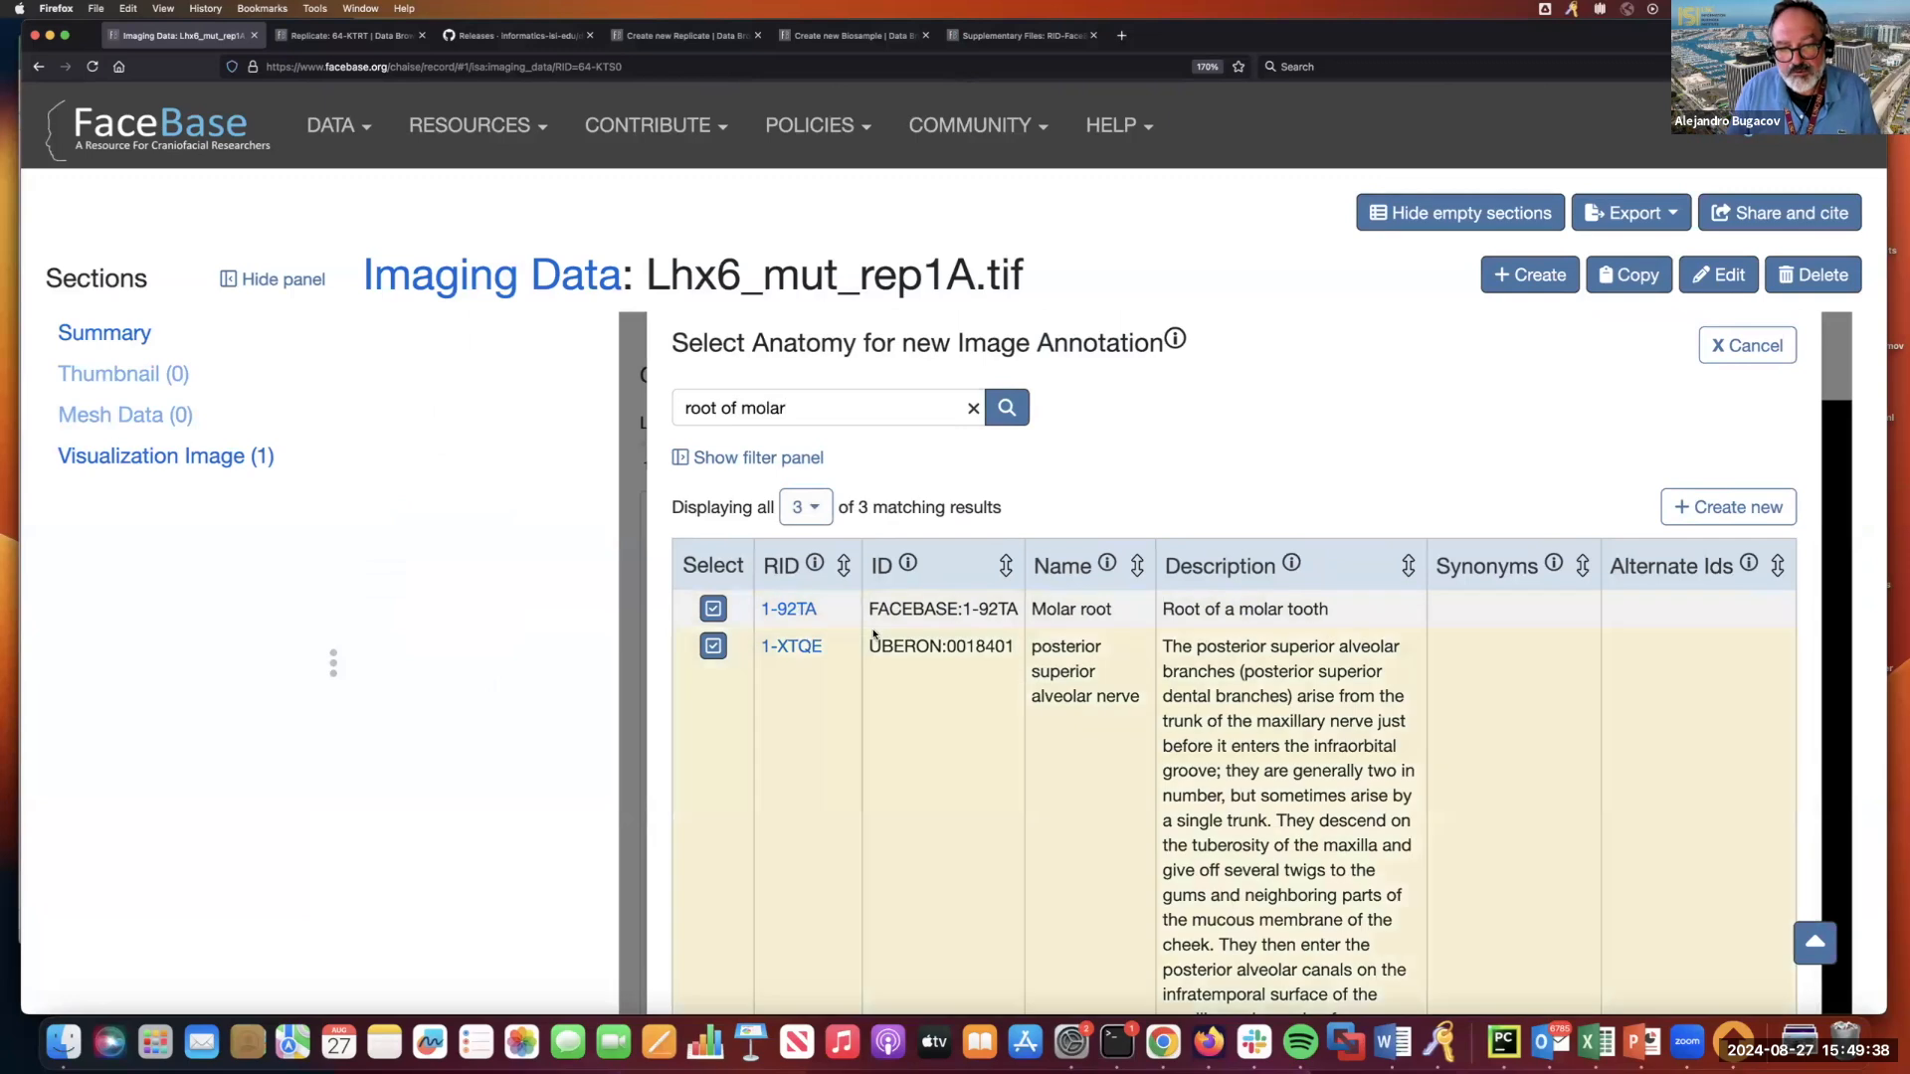
{"action": "scroll", "coordinate": [873, 626], "scroll_direction": "down", "scroll_amount": 10}
{"action": "scroll", "coordinate": [871, 604], "scroll_direction": "down", "scroll_amount": 2}
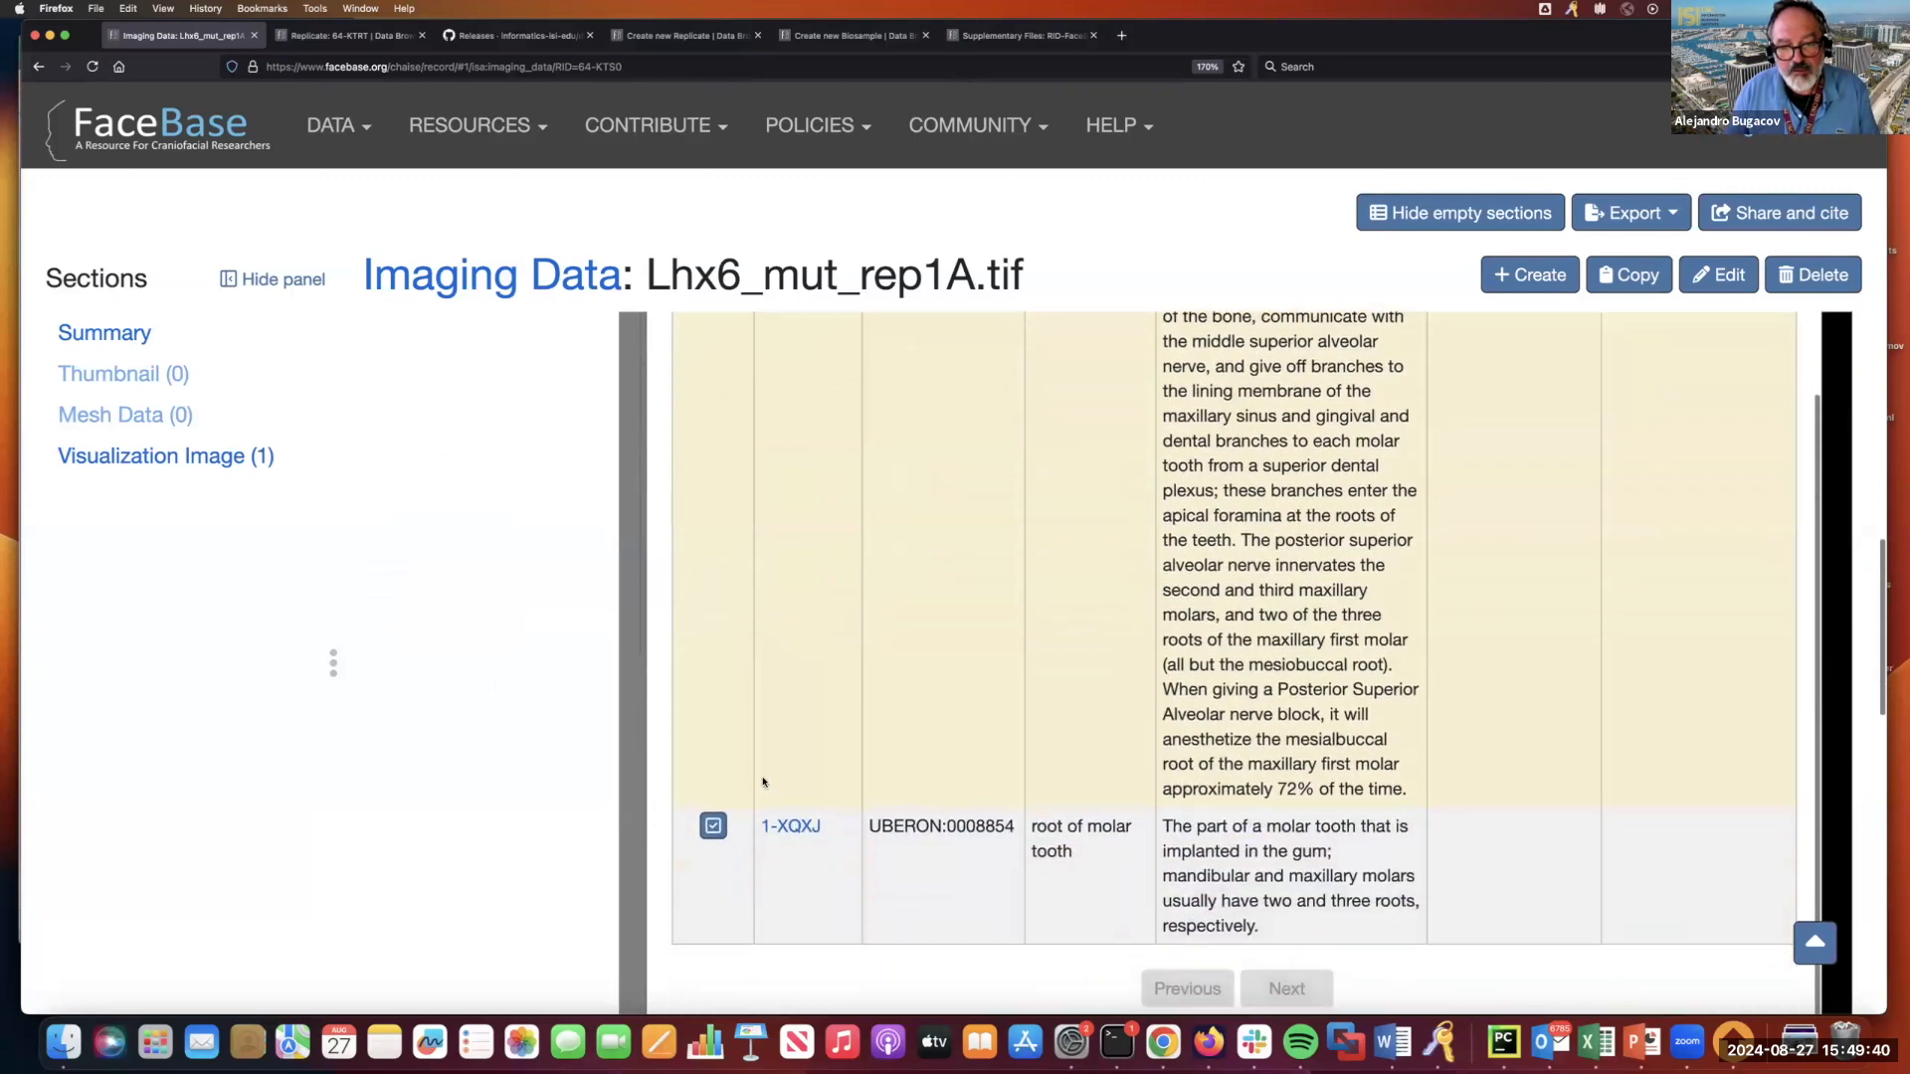
{"action": "left_click", "coordinate": [714, 824]}
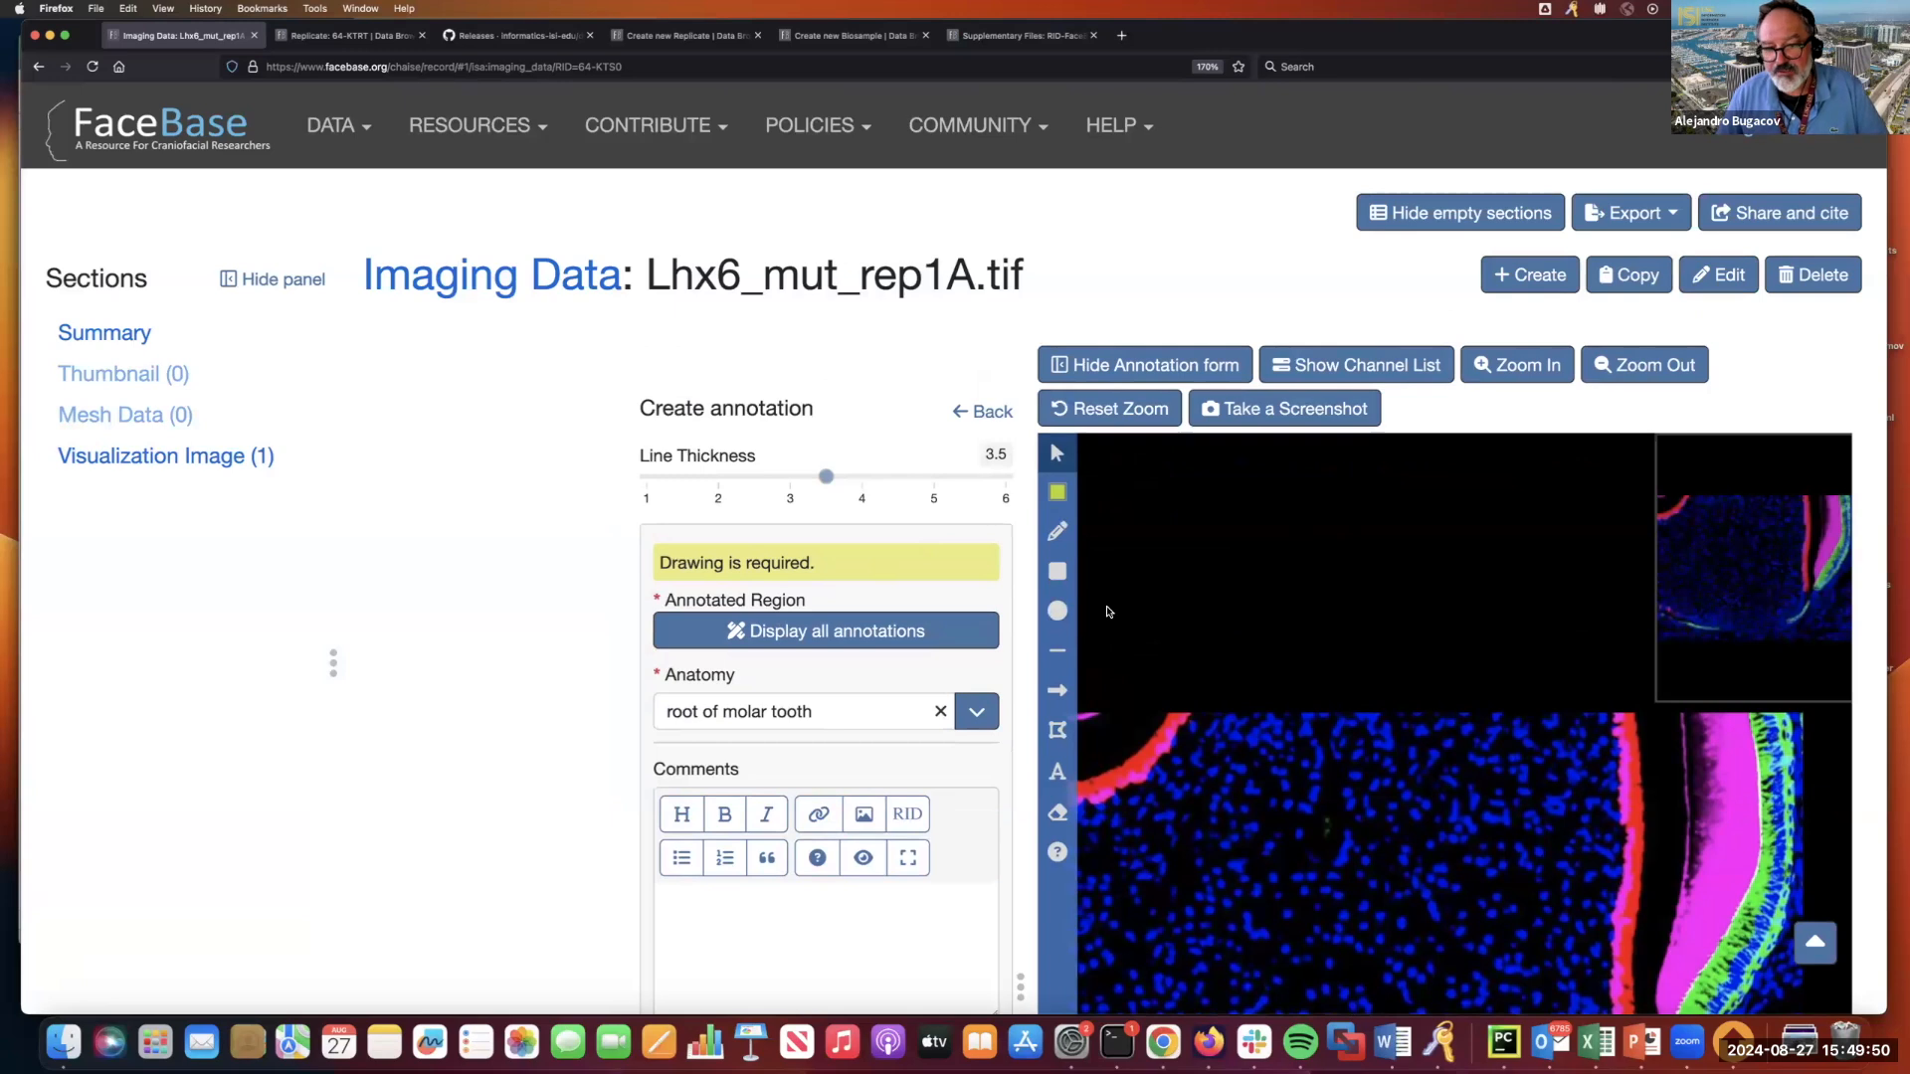
Draw a rectangle over the upper middle part of the tissue in the image.
{"action": "left_click", "coordinate": [1057, 575]}
{"action": "mouse_move", "coordinate": [1282, 736]}
{"action": "left_mouse_down"}
{"action": "mouse_move", "coordinate": [1285, 799]}
{"action": "mouse_move", "coordinate": [1471, 857]}
{"action": "left_mouse_up"}
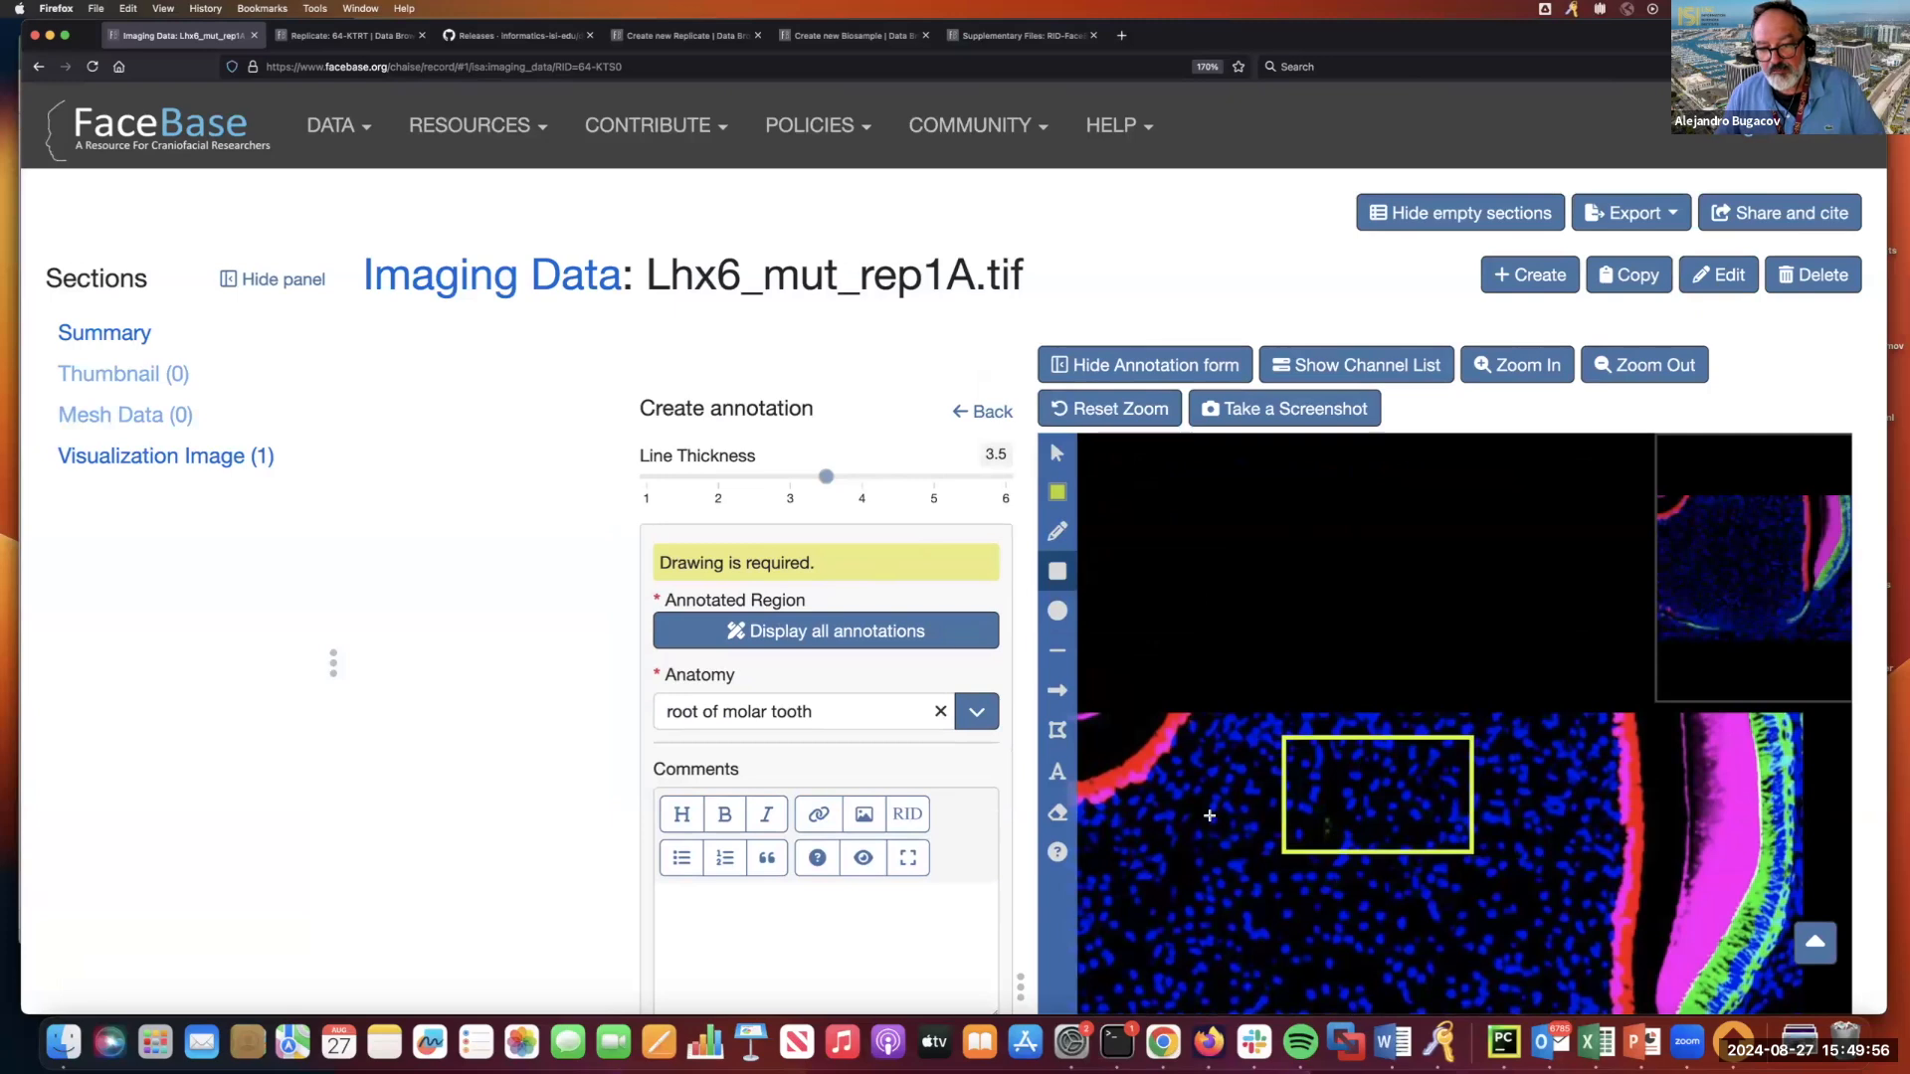
Place the text "This area shows...." on the image just below the drawn rectangle.
{"action": "left_click", "coordinate": [1058, 772]}
{"action": "left_click", "coordinate": [1267, 908]}
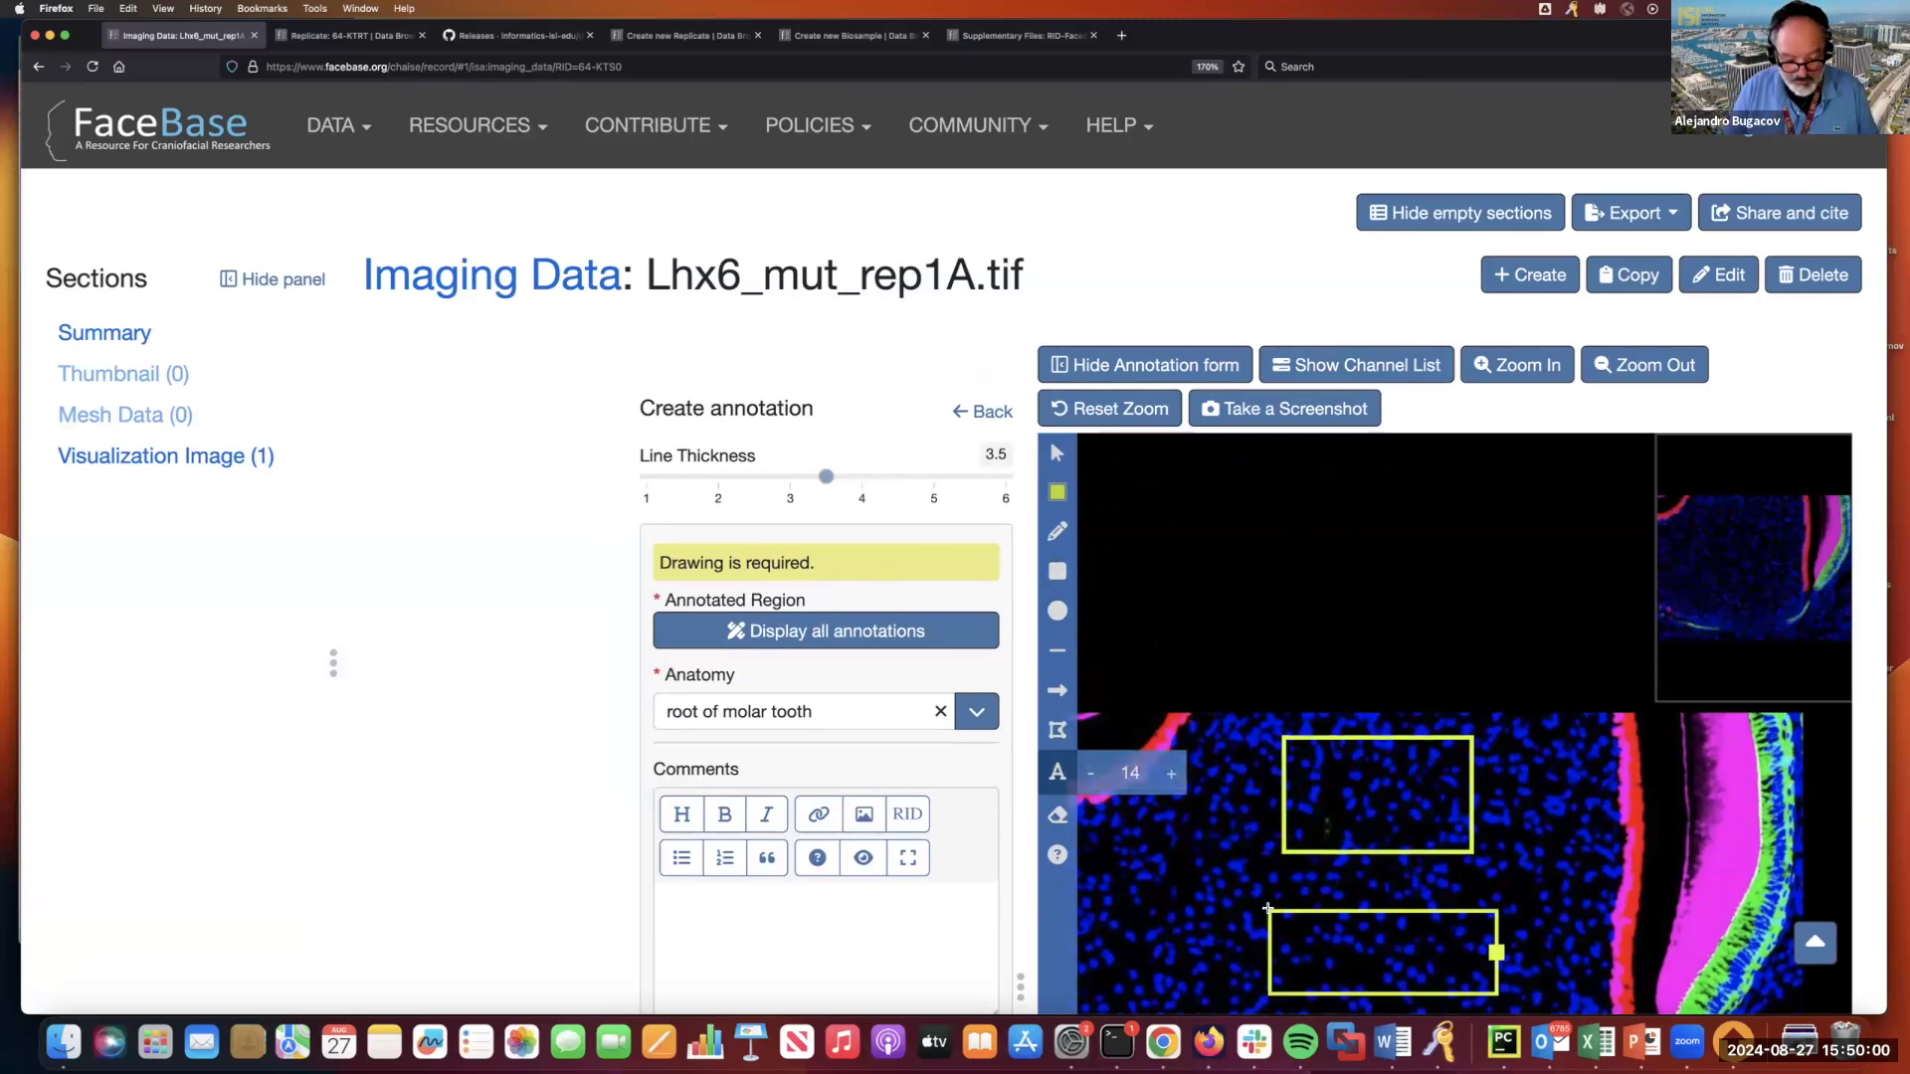
{"action": "scroll", "coordinate": [825, 696], "scroll_direction": "down", "scroll_amount": 5}
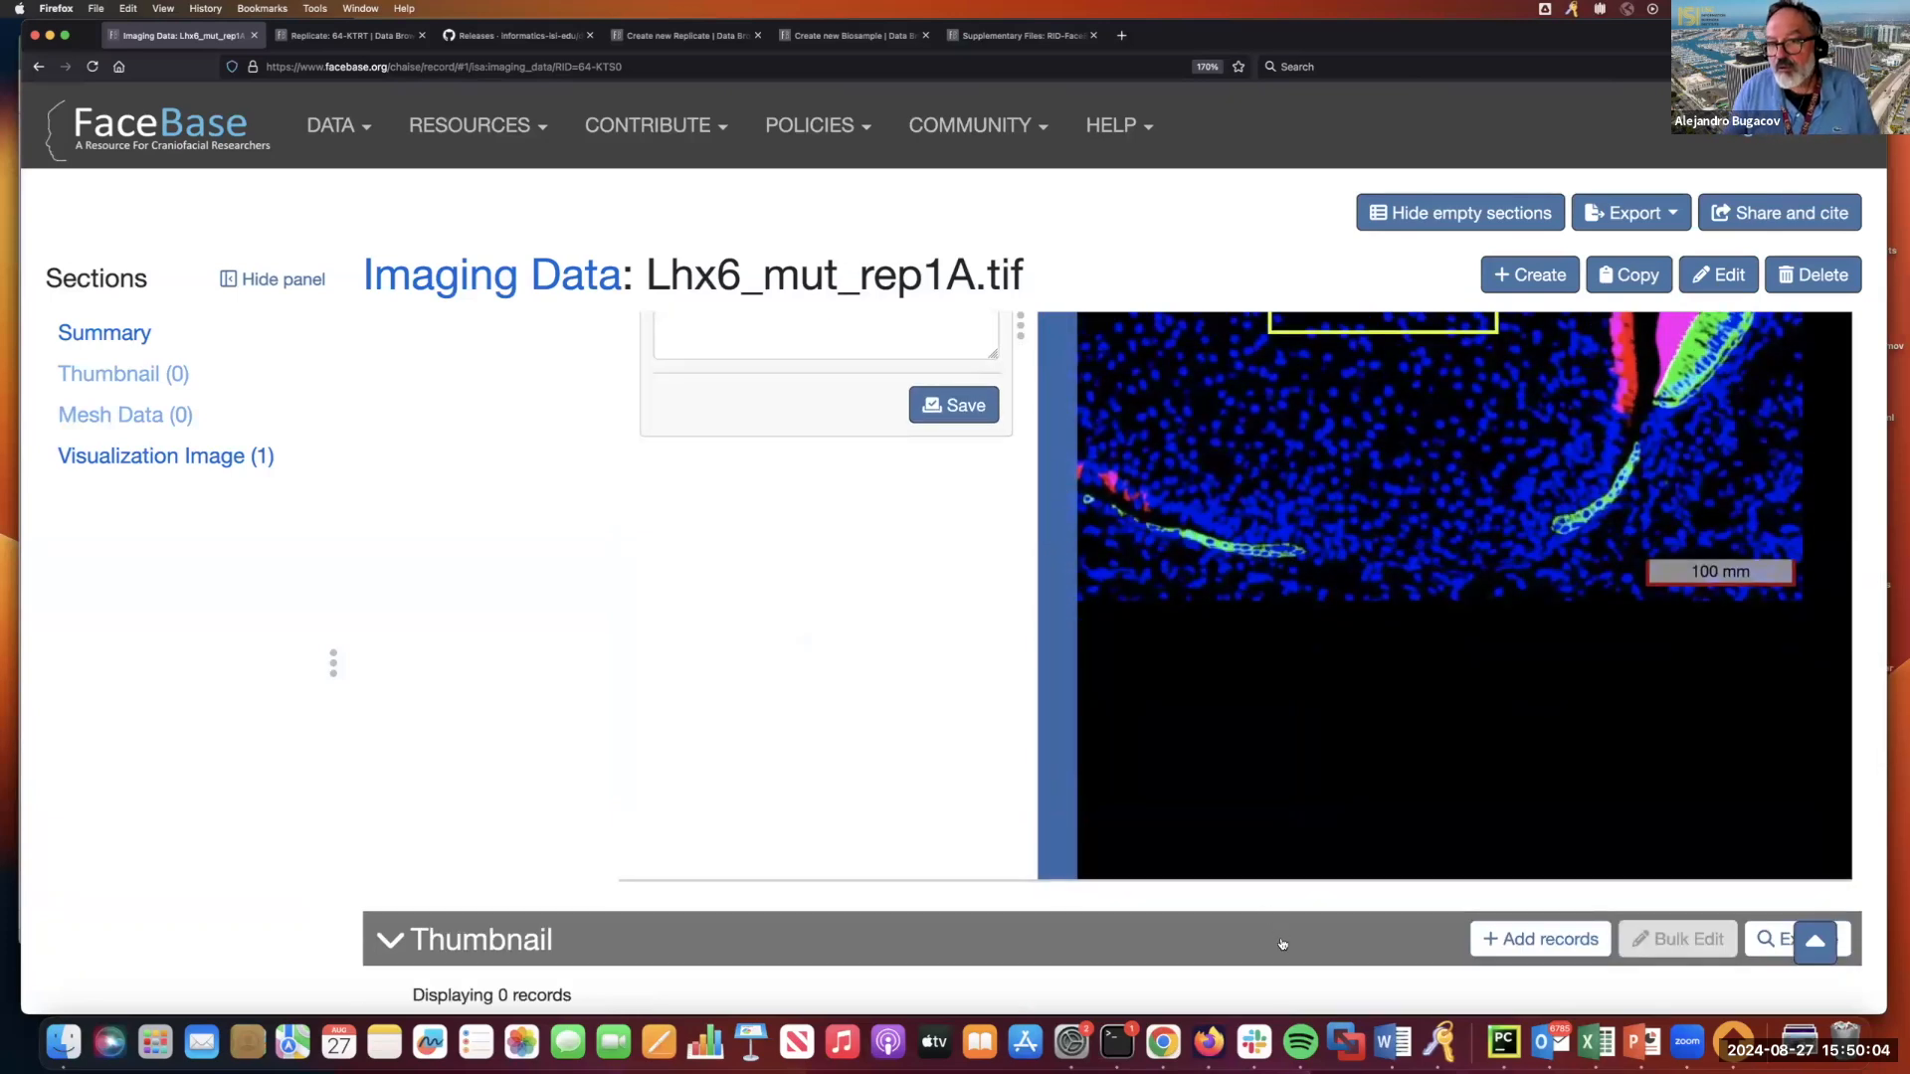
{"action": "scroll", "coordinate": [1282, 945], "scroll_direction": "up", "scroll_amount": 1}
{"action": "scroll", "coordinate": [1329, 705], "scroll_direction": "up", "scroll_amount": 4}
{"action": "scroll", "coordinate": [1329, 705], "scroll_direction": "down", "scroll_amount": 3}
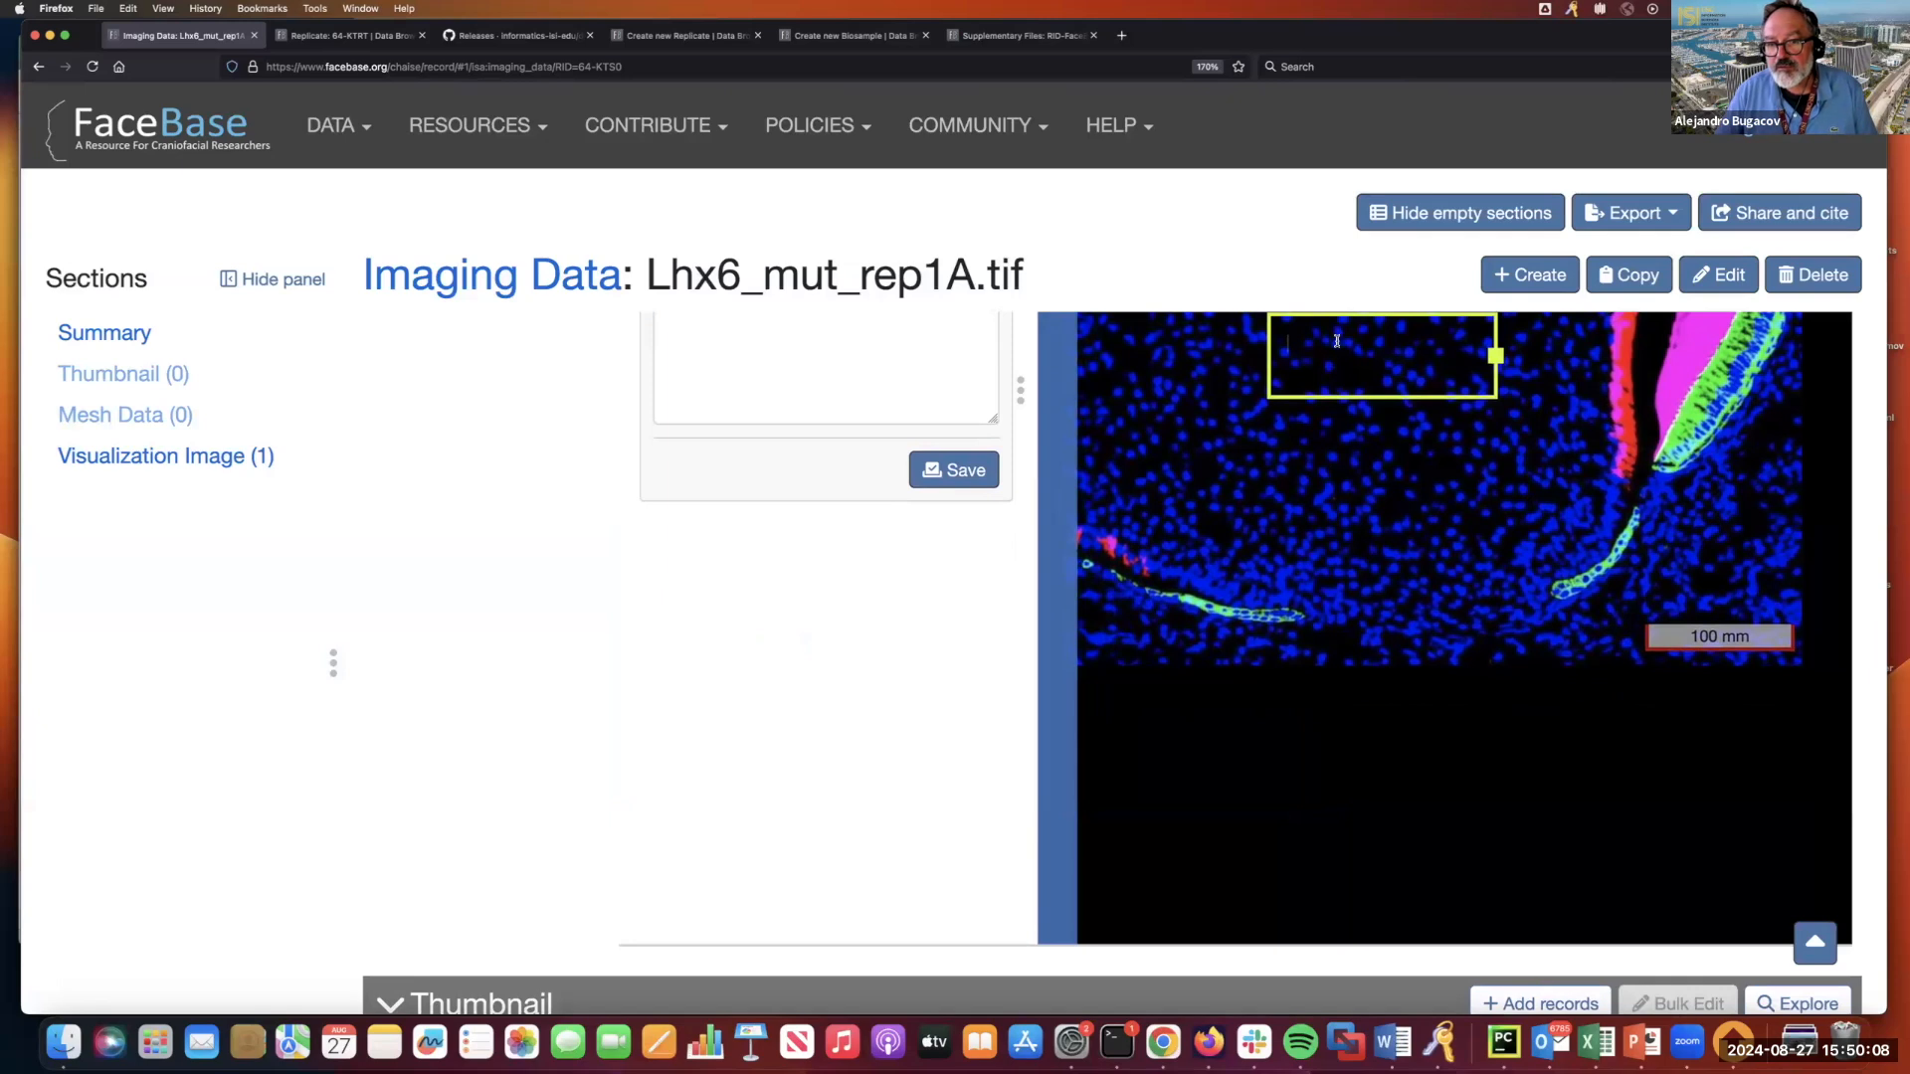
{"action": "type", "text": "is are"}
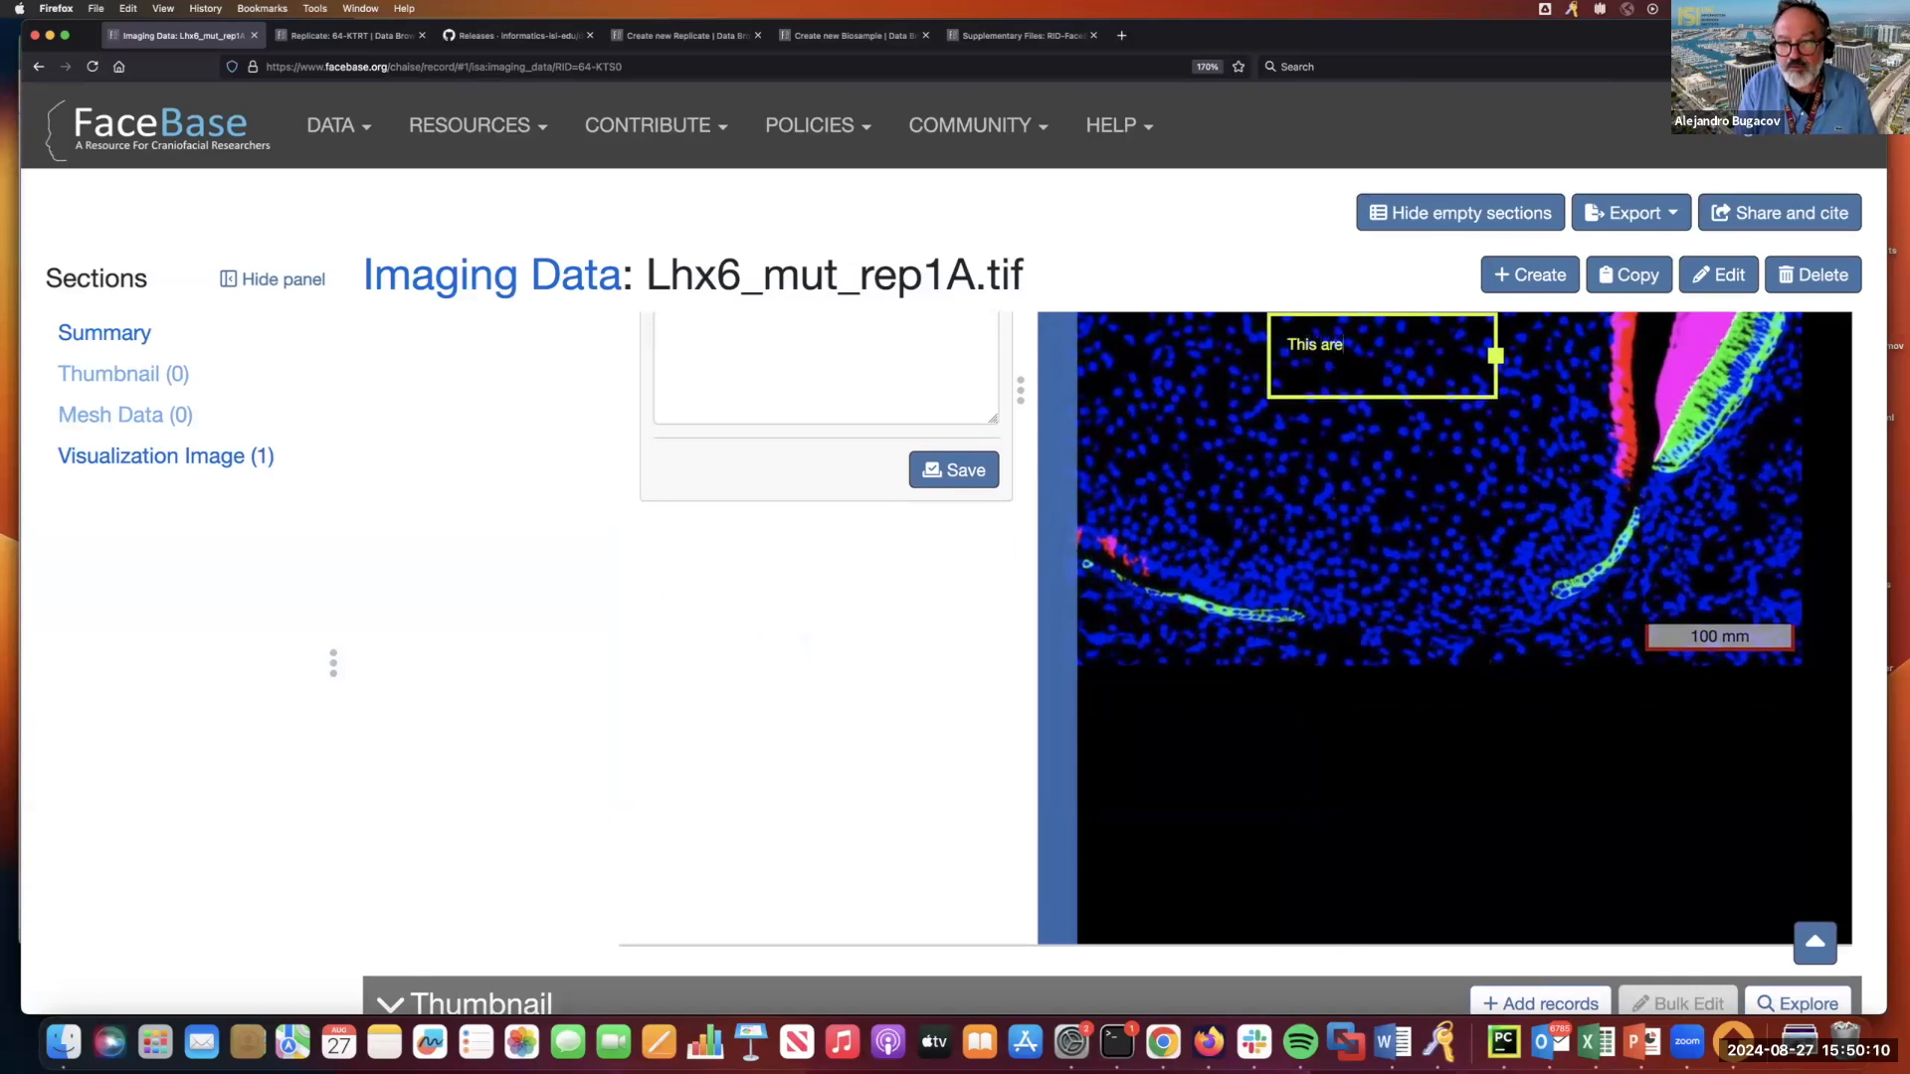
{"action": "type", "text": "a shows...."}
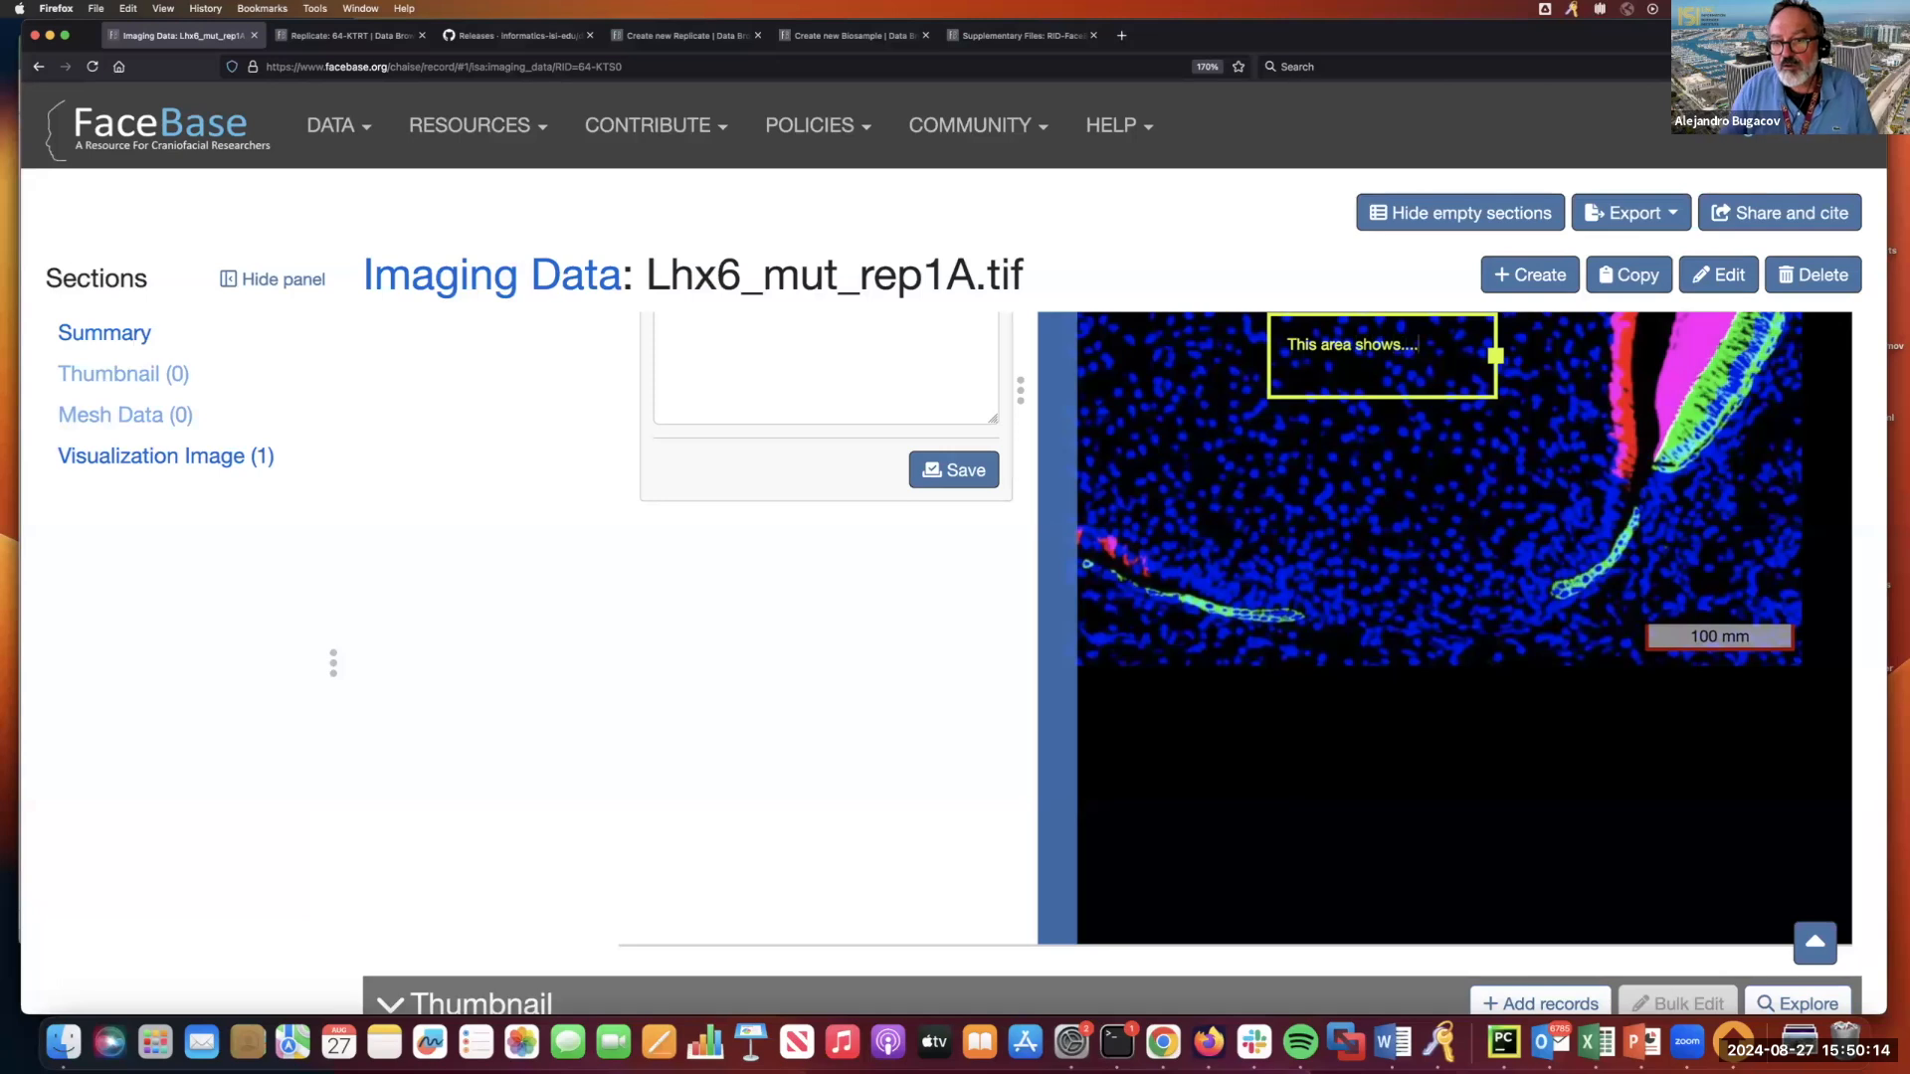
{"action": "left_click", "coordinate": [1390, 453]}
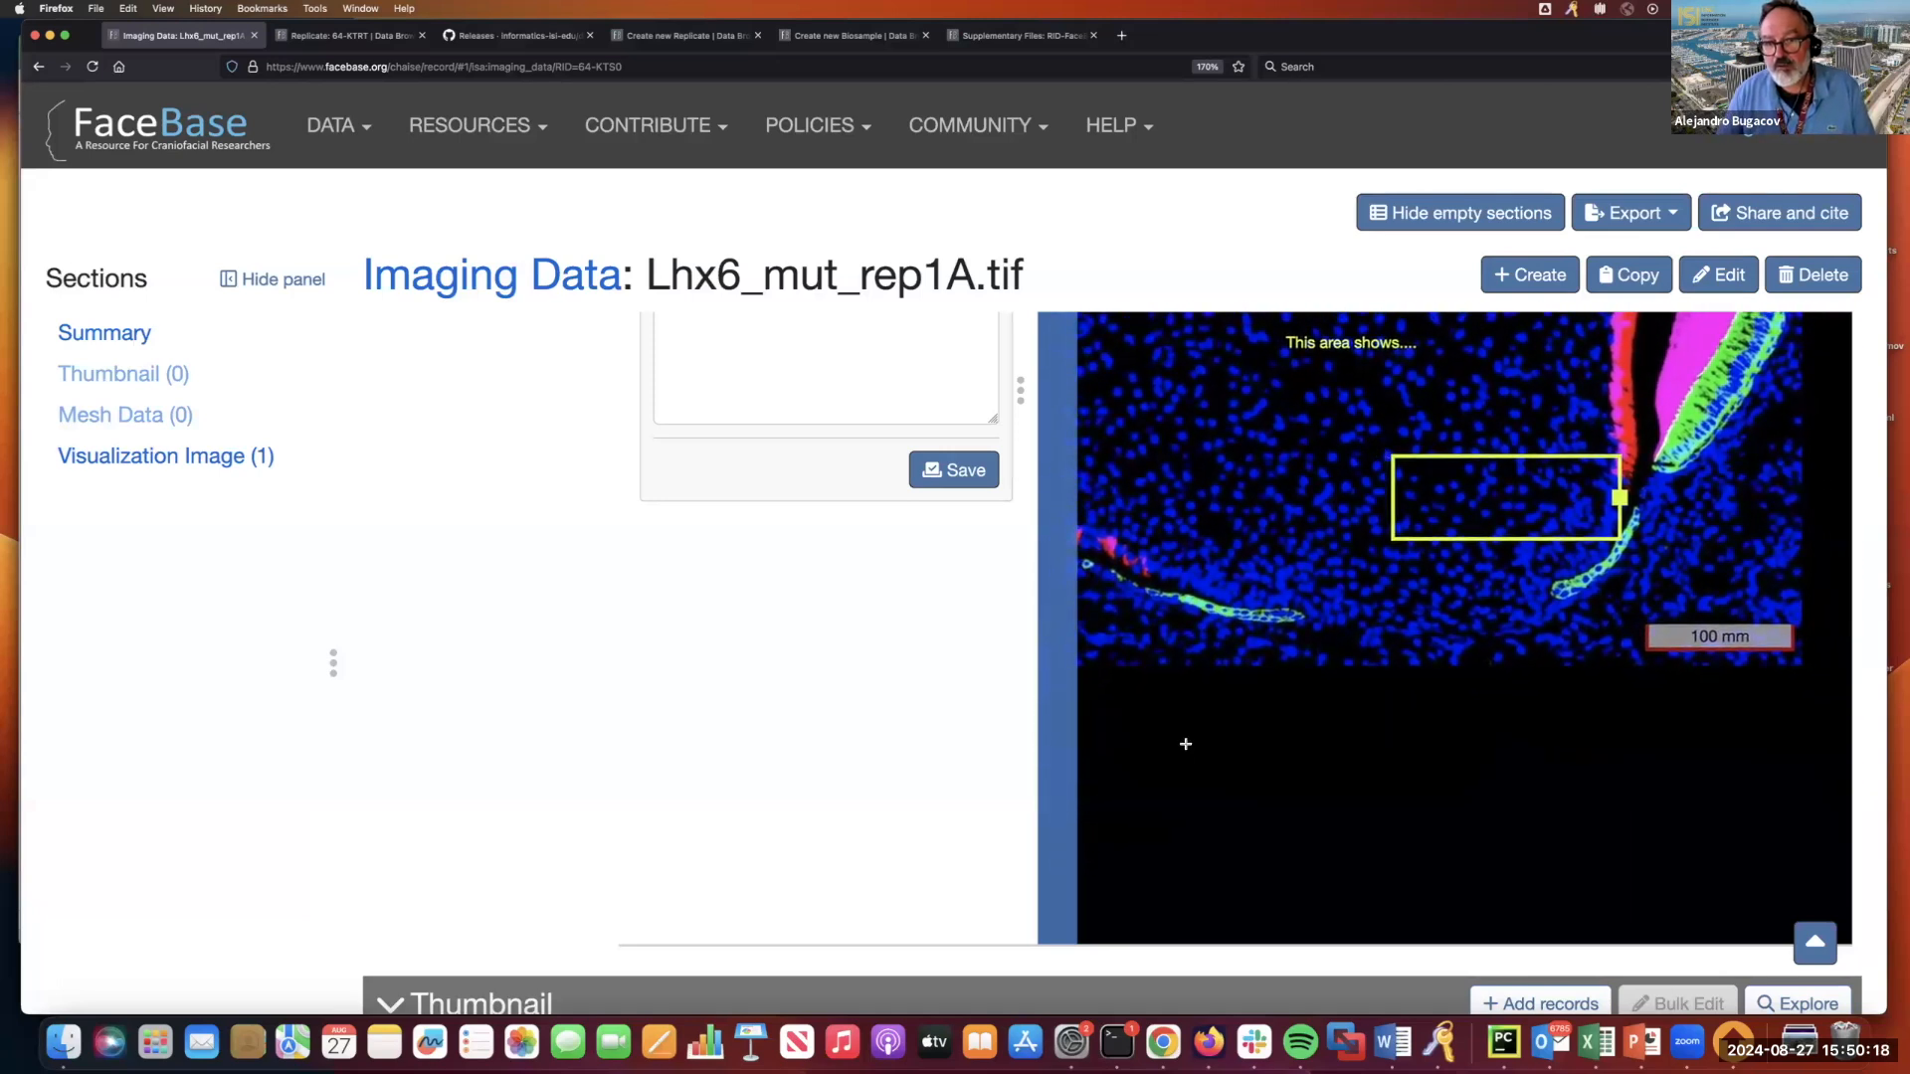
{"action": "left_click", "coordinate": [1251, 587]}
{"action": "scroll", "coordinate": [1253, 583], "scroll_direction": "up", "scroll_amount": 3}
{"action": "scroll", "coordinate": [1252, 583], "scroll_direction": "down", "scroll_amount": 3}
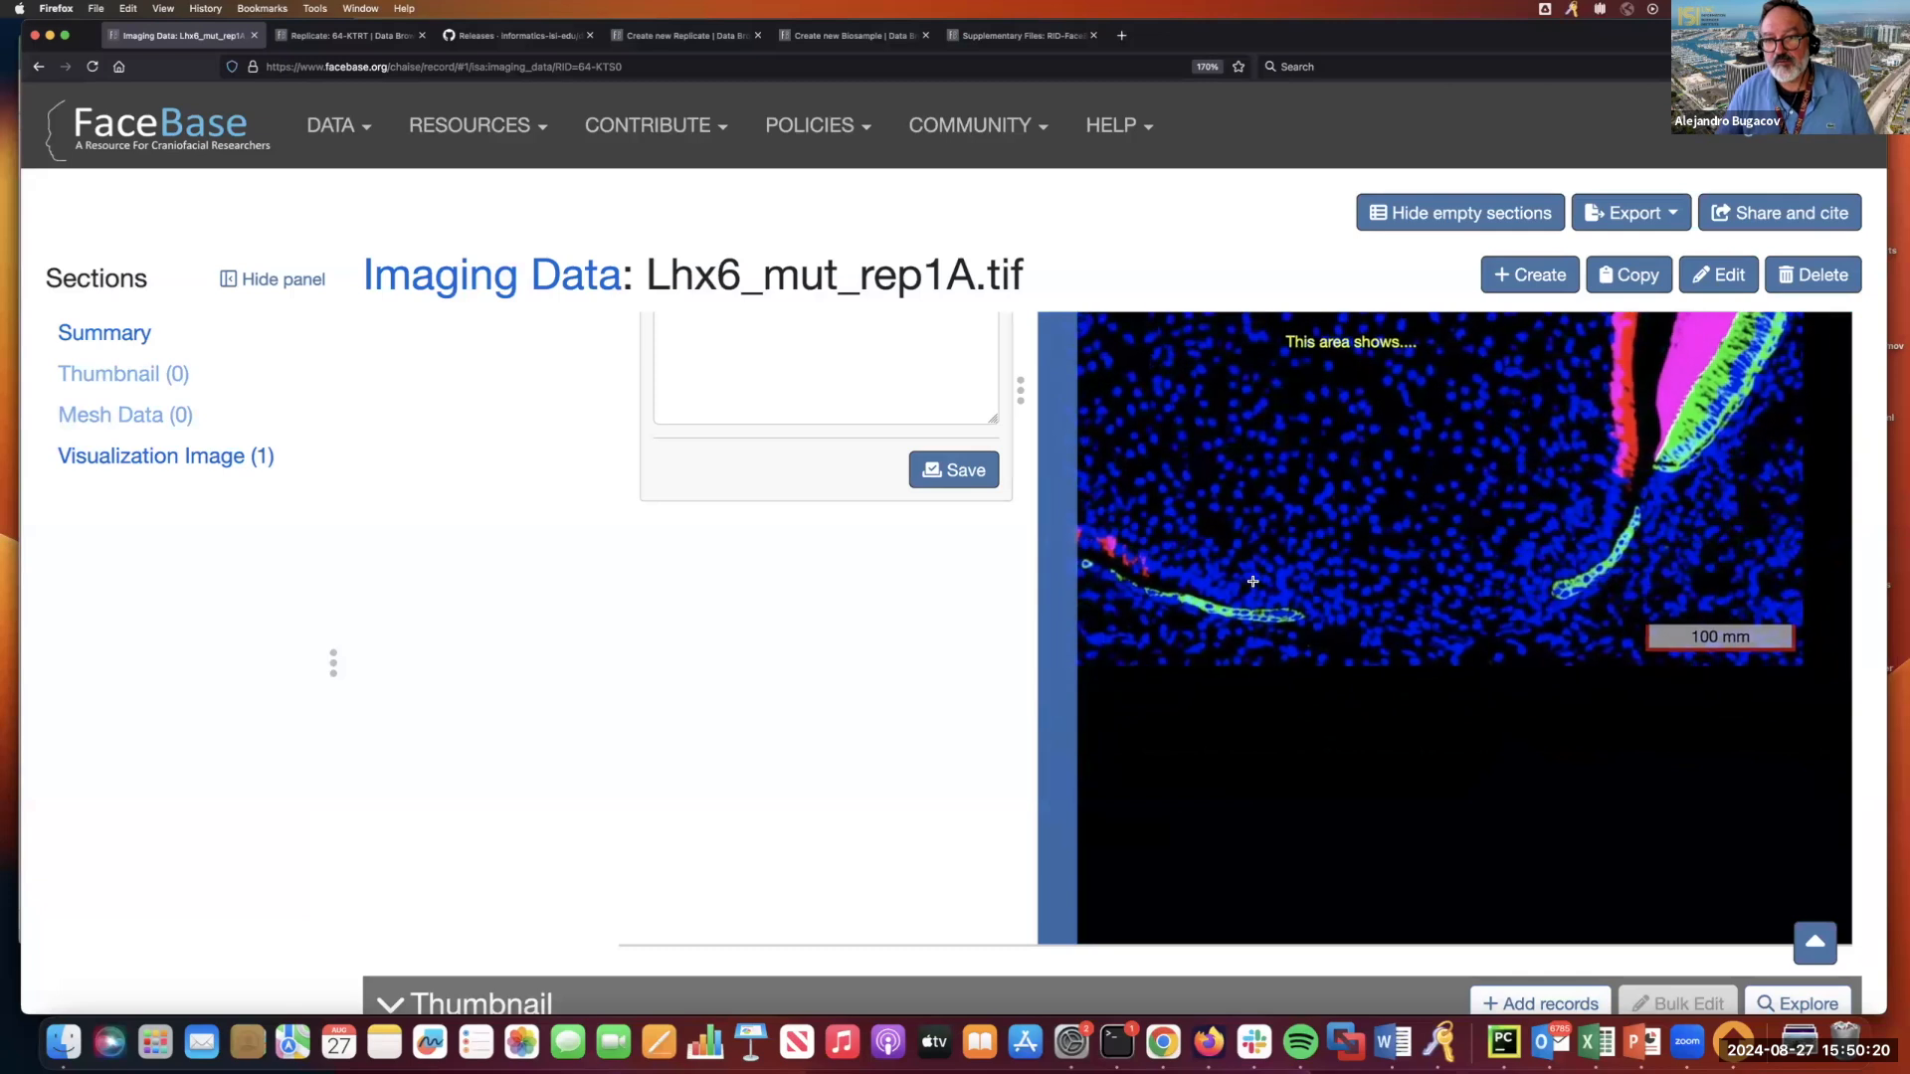
{"action": "key", "text": "super+plus"}
{"action": "key", "text": "super+plus"}
{"action": "key", "text": "super+plus"}
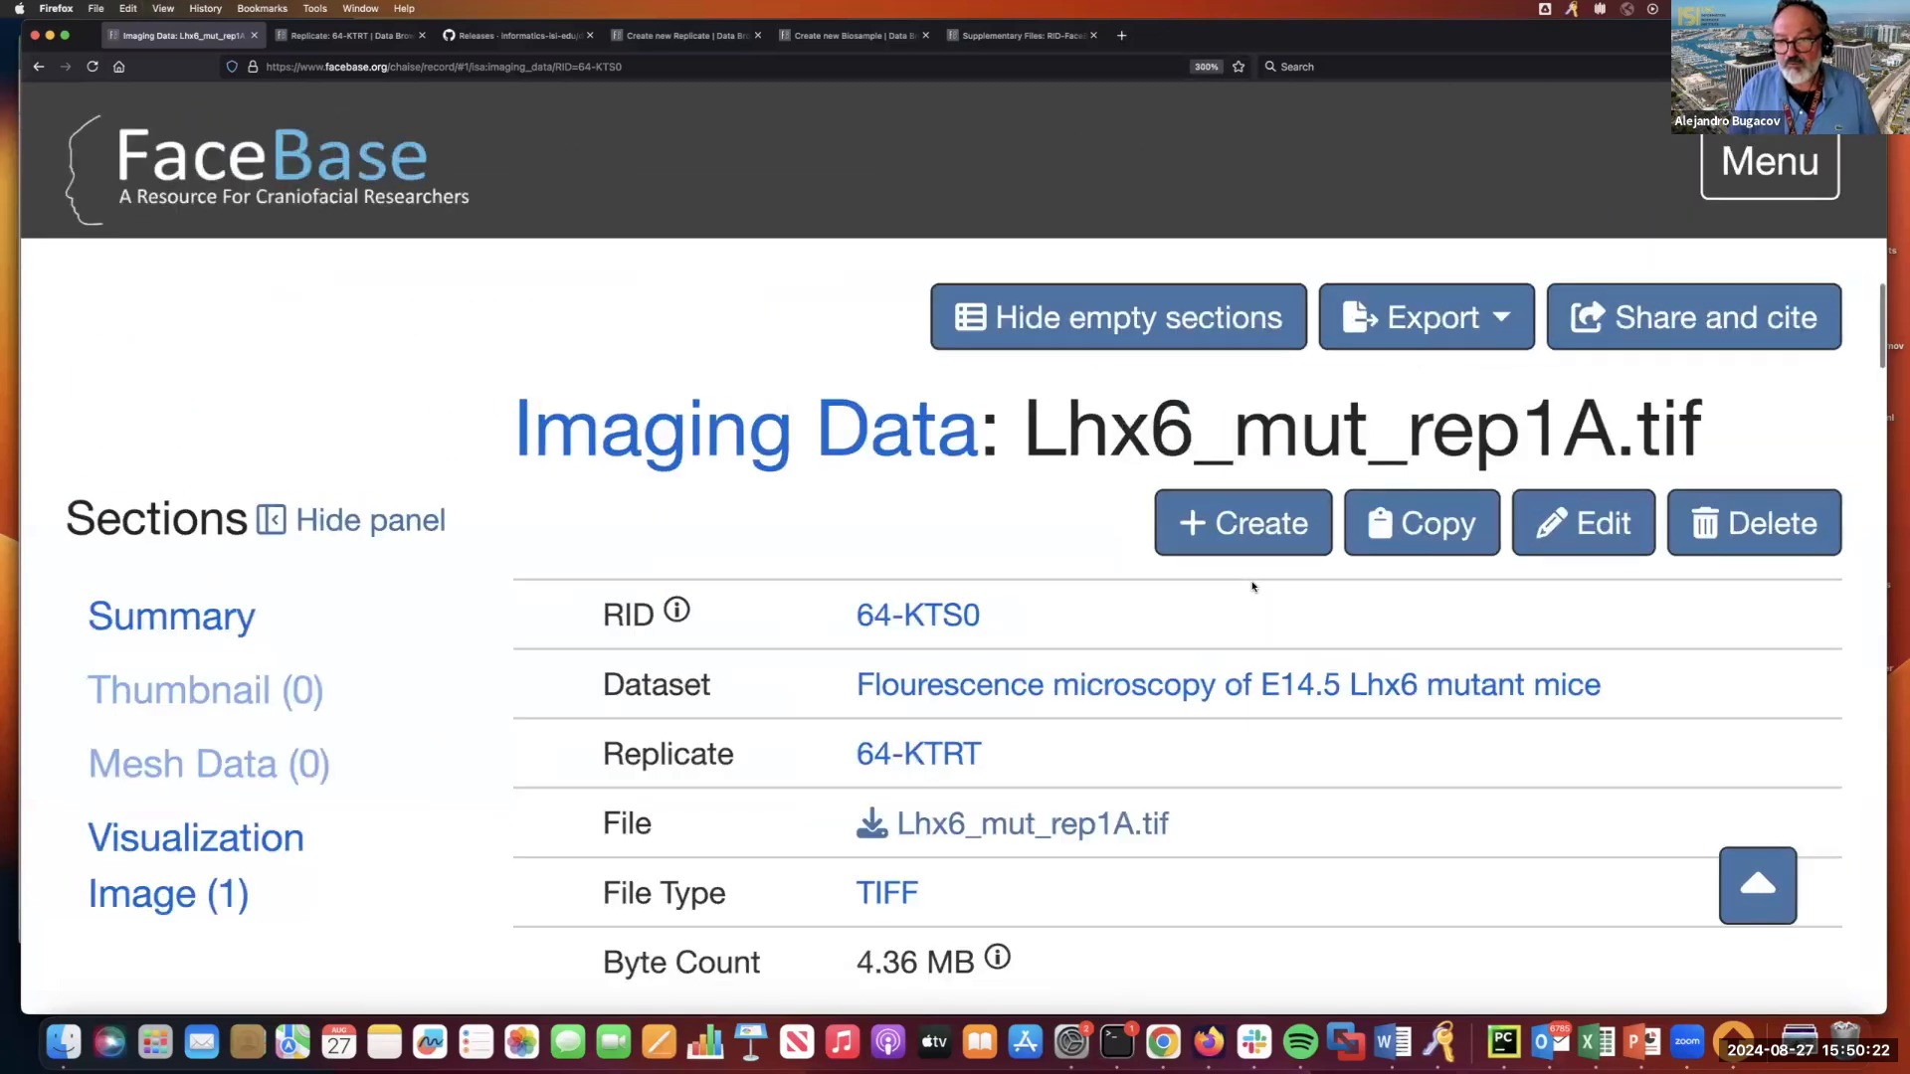
{"action": "scroll", "coordinate": [1244, 597], "scroll_direction": "down", "scroll_amount": 10}
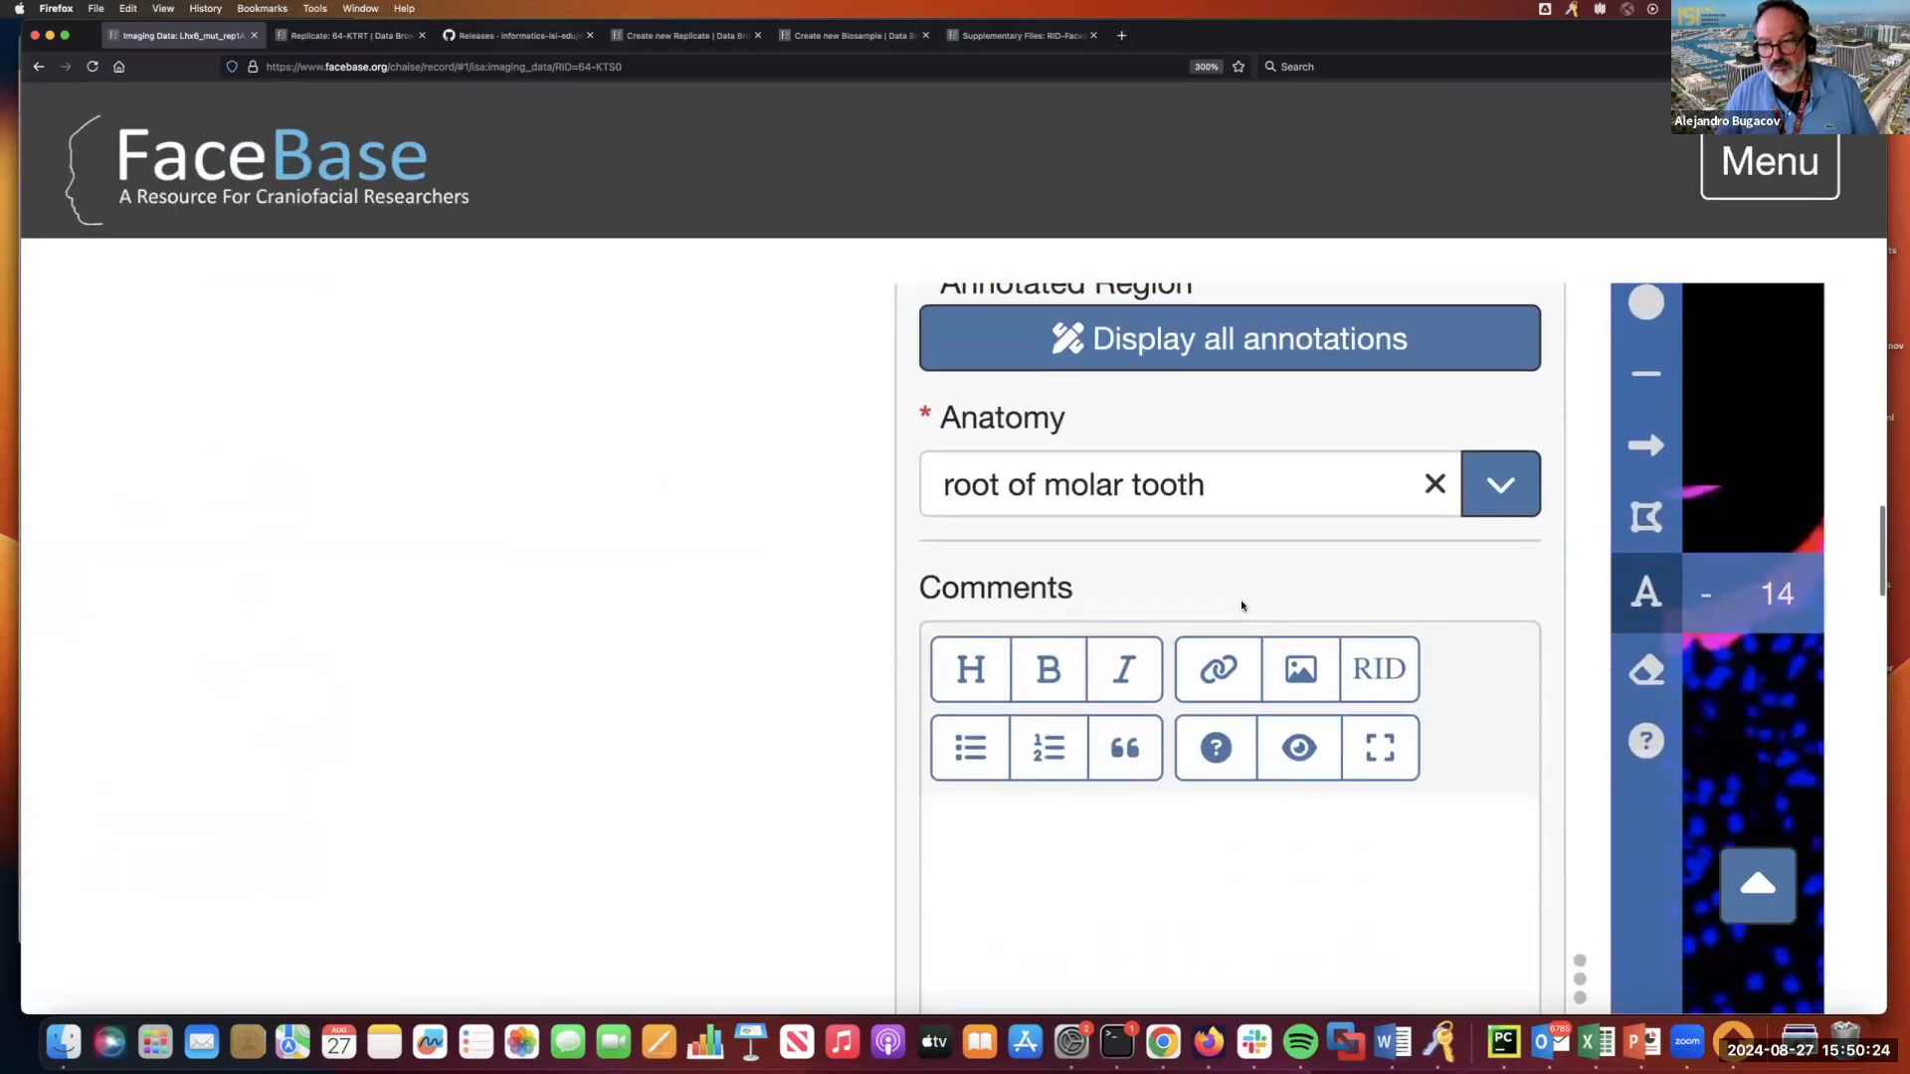
{"action": "scroll", "coordinate": [1242, 605], "scroll_direction": "up", "scroll_amount": 3}
{"action": "scroll", "coordinate": [1241, 602], "scroll_direction": "right", "scroll_amount": 5}
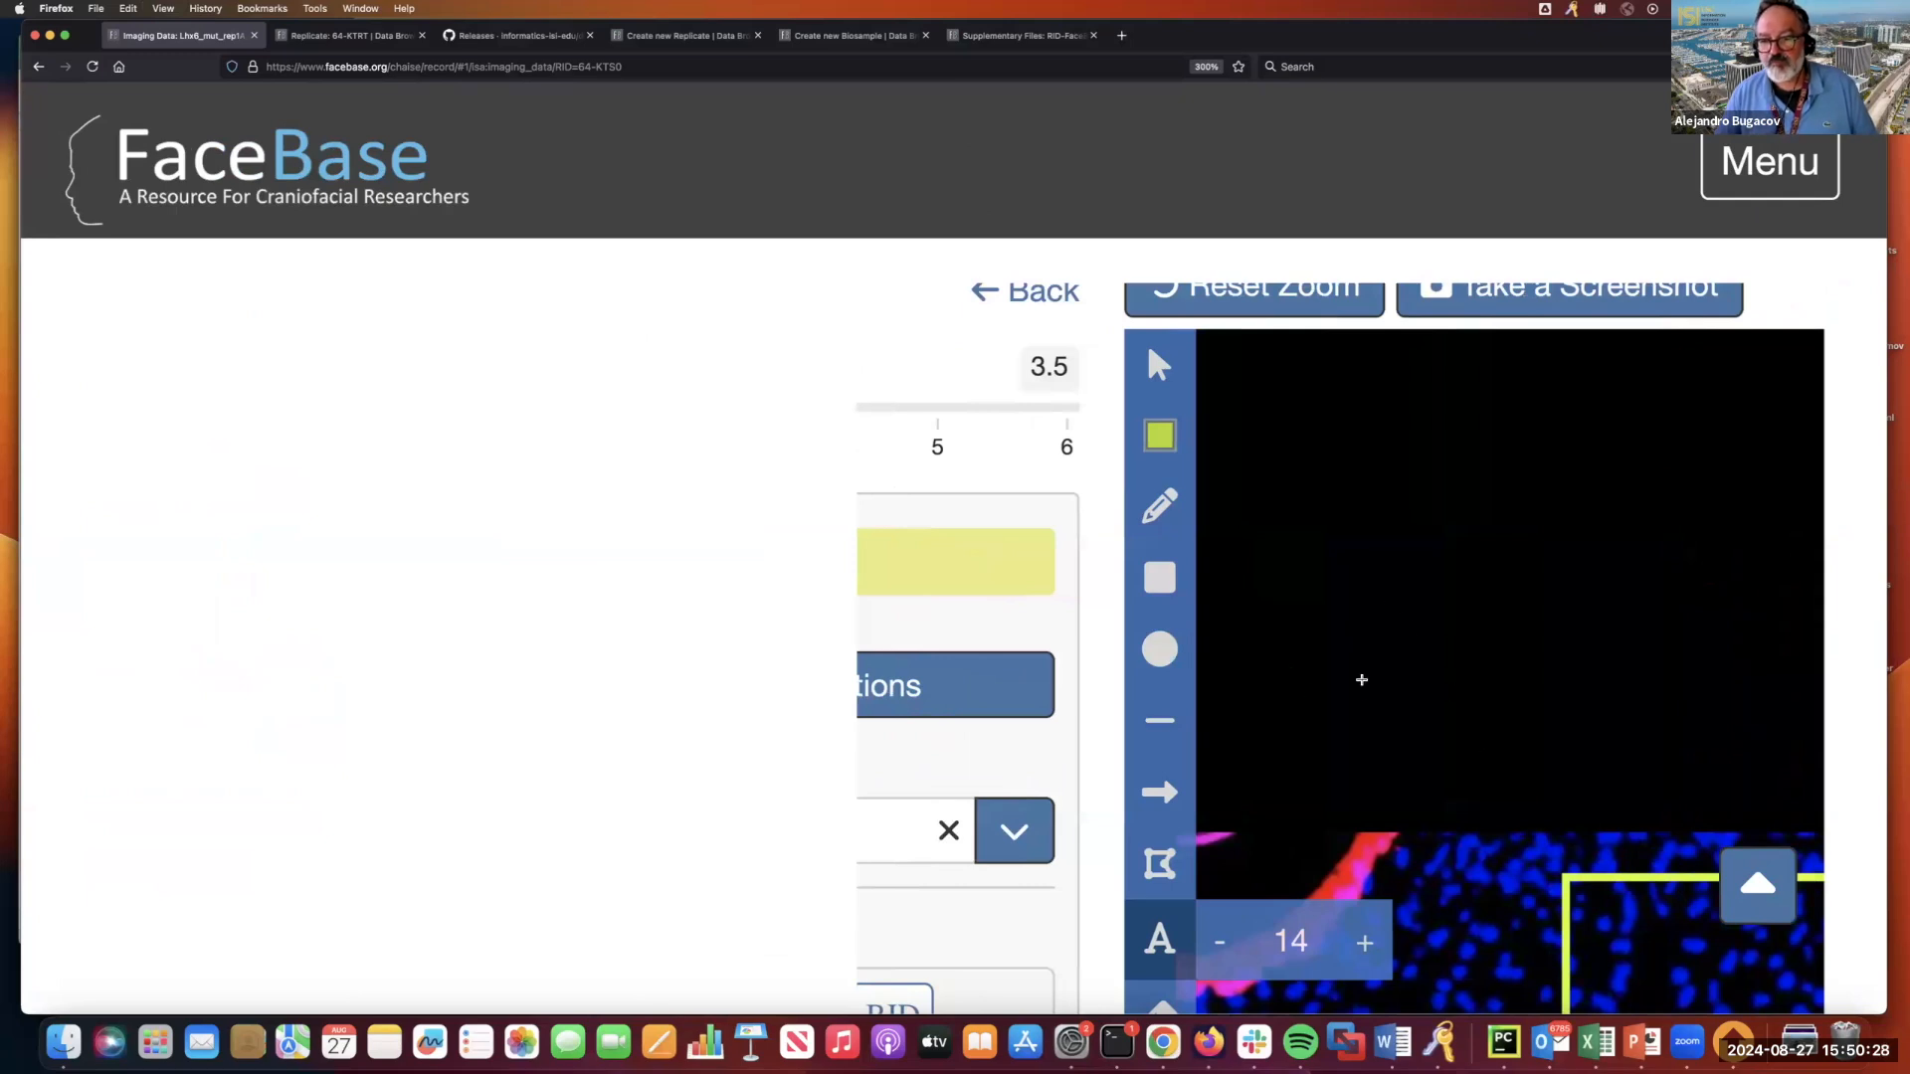
{"action": "scroll", "coordinate": [822, 387], "scroll_direction": "up", "scroll_amount": 3}
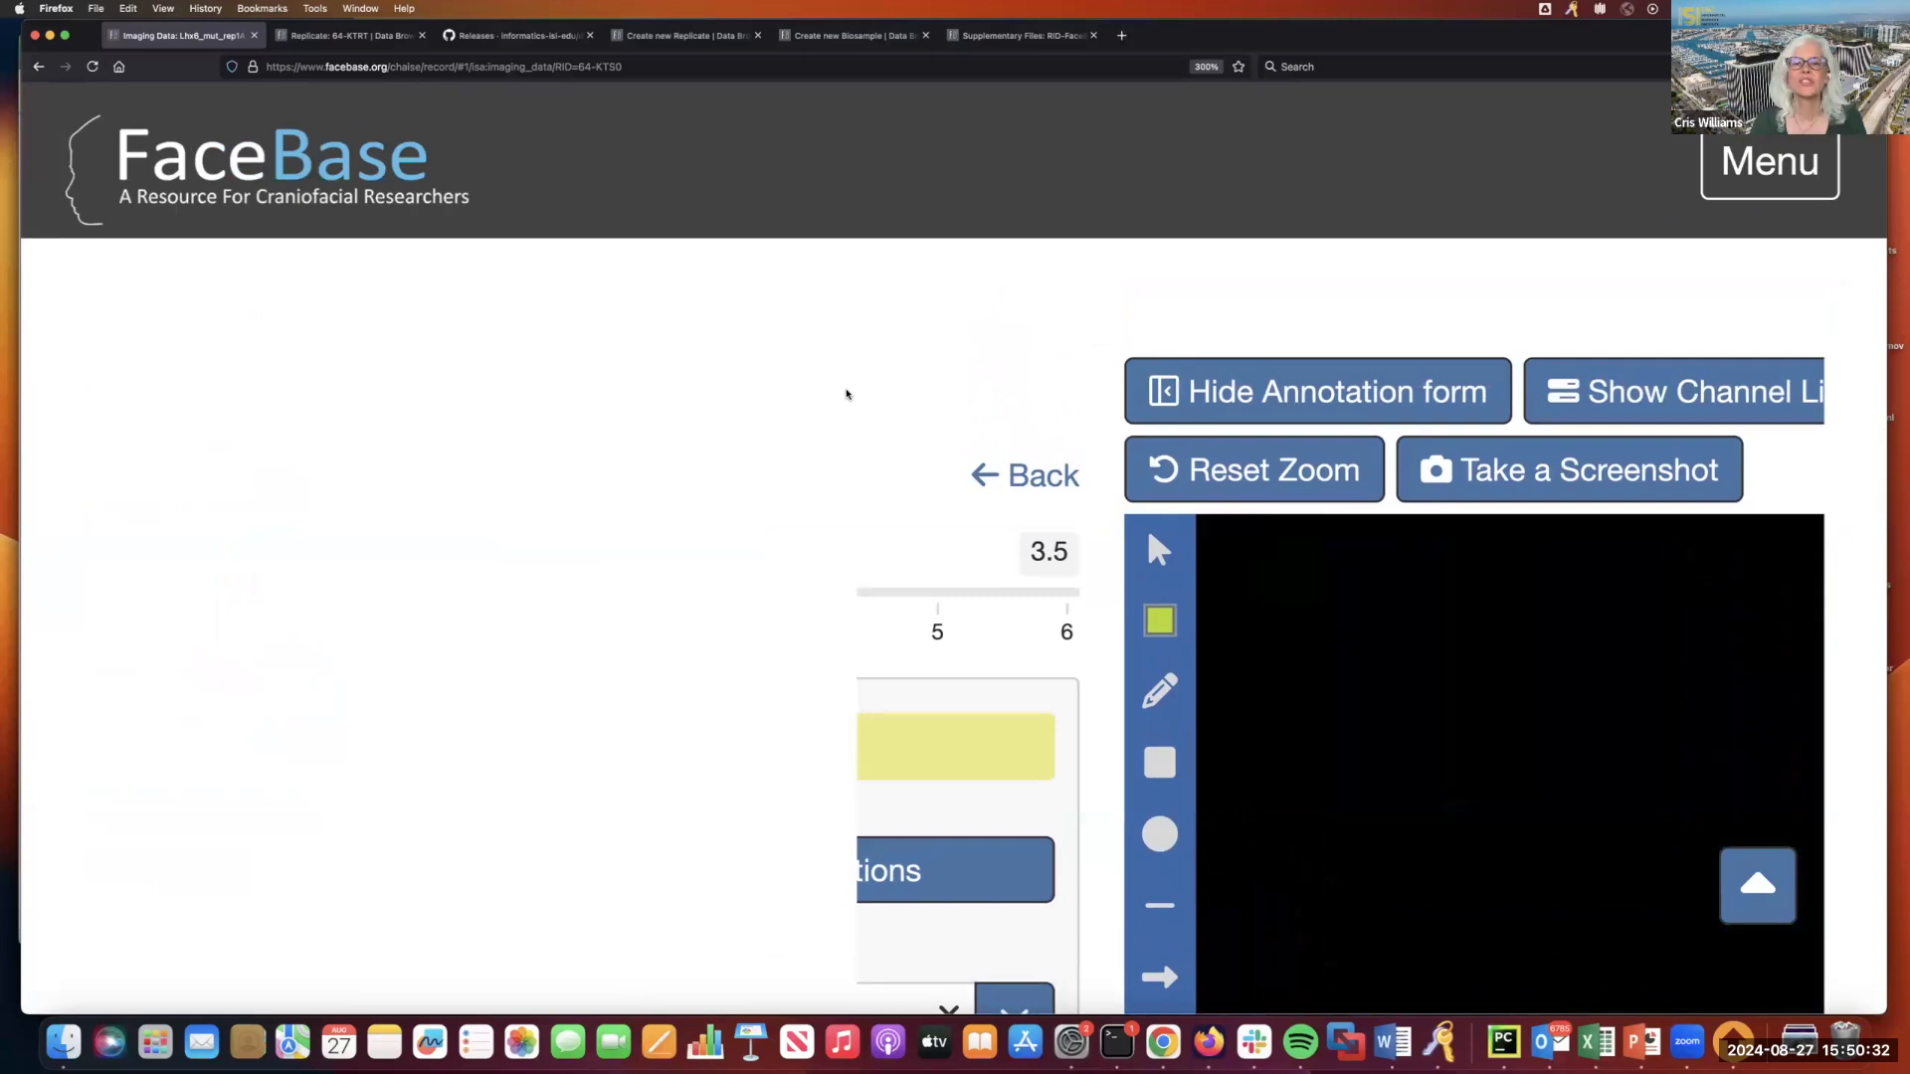
{"action": "key", "text": "super+minus"}
{"action": "key", "text": "super+minus"}
{"action": "key", "text": "super+minus"}
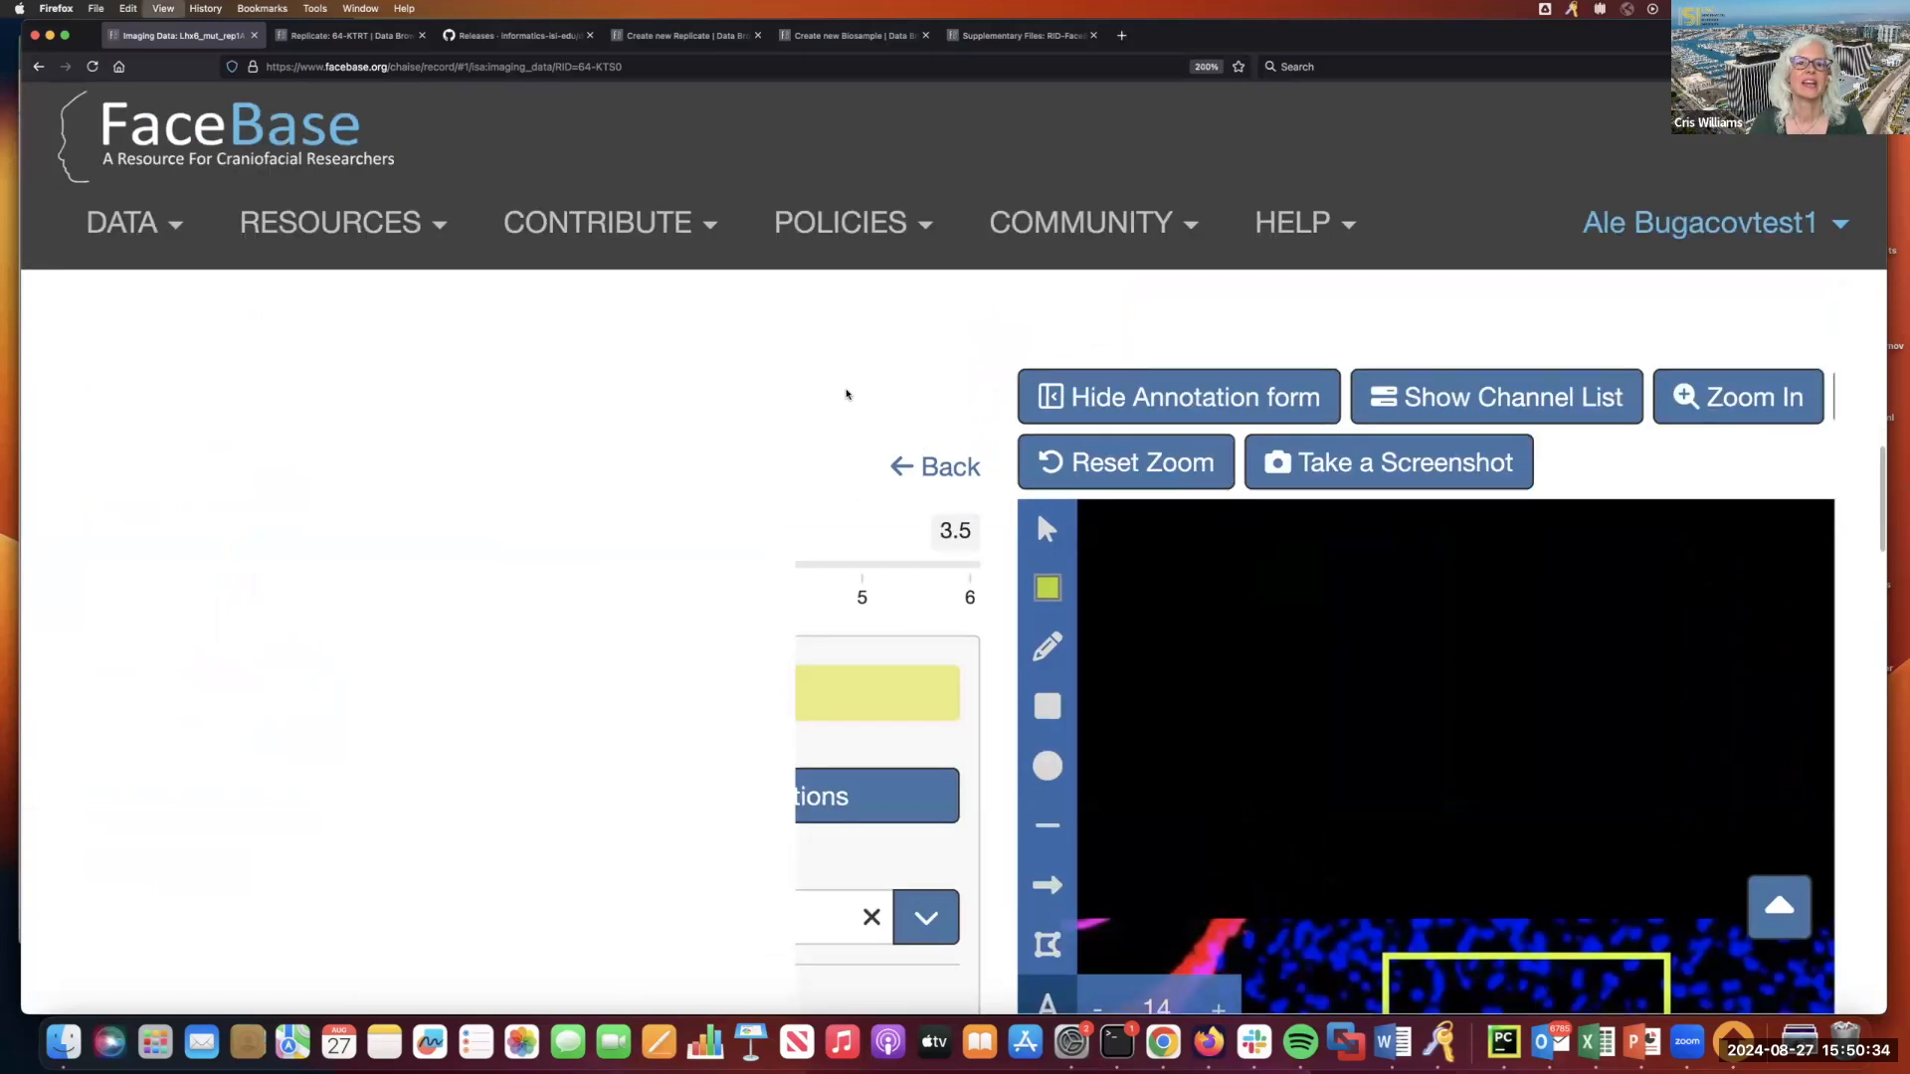
Draw an arrow from the text up to the rectangle's lower edge and save the annotation.
{"action": "scroll", "coordinate": [1042, 480], "scroll_direction": "down", "scroll_amount": 8}
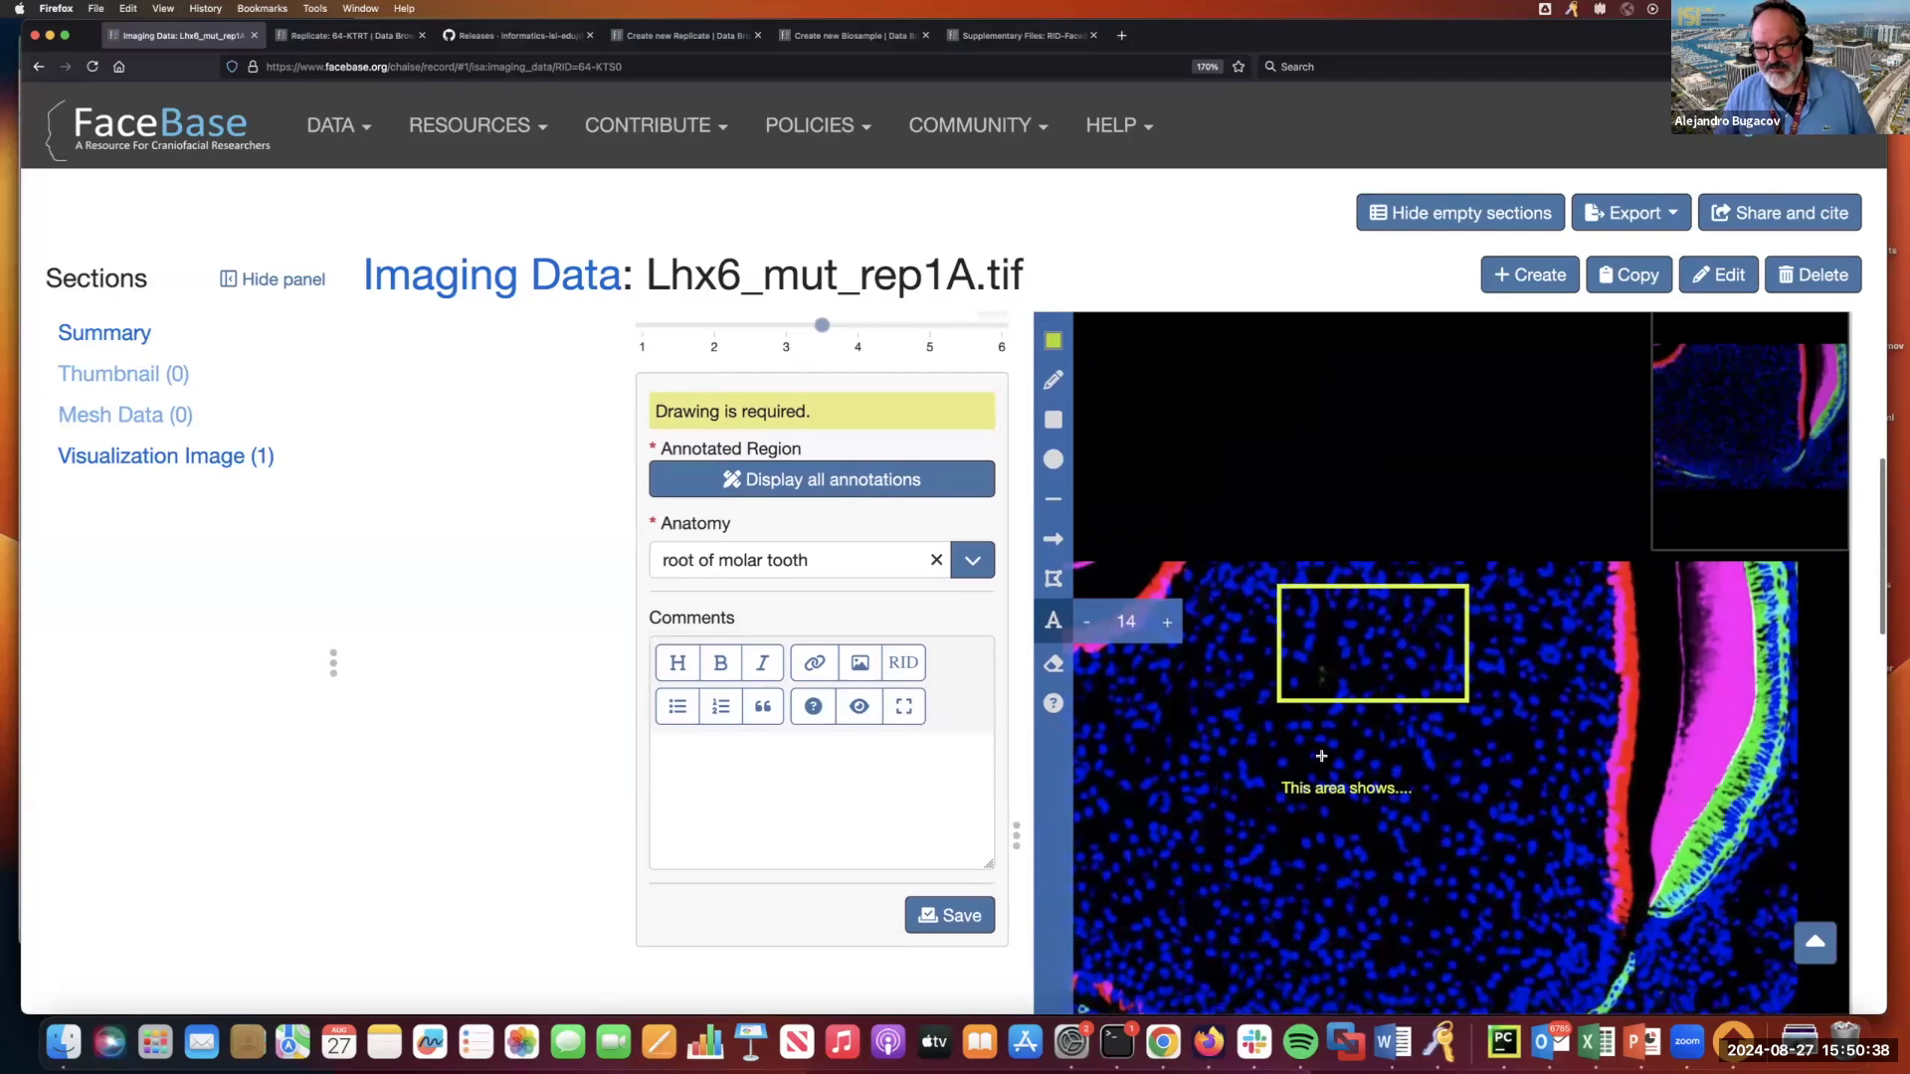
{"action": "left_click", "coordinate": [1052, 536]}
{"action": "scroll", "coordinate": [1053, 536], "scroll_direction": "down", "scroll_amount": 1}
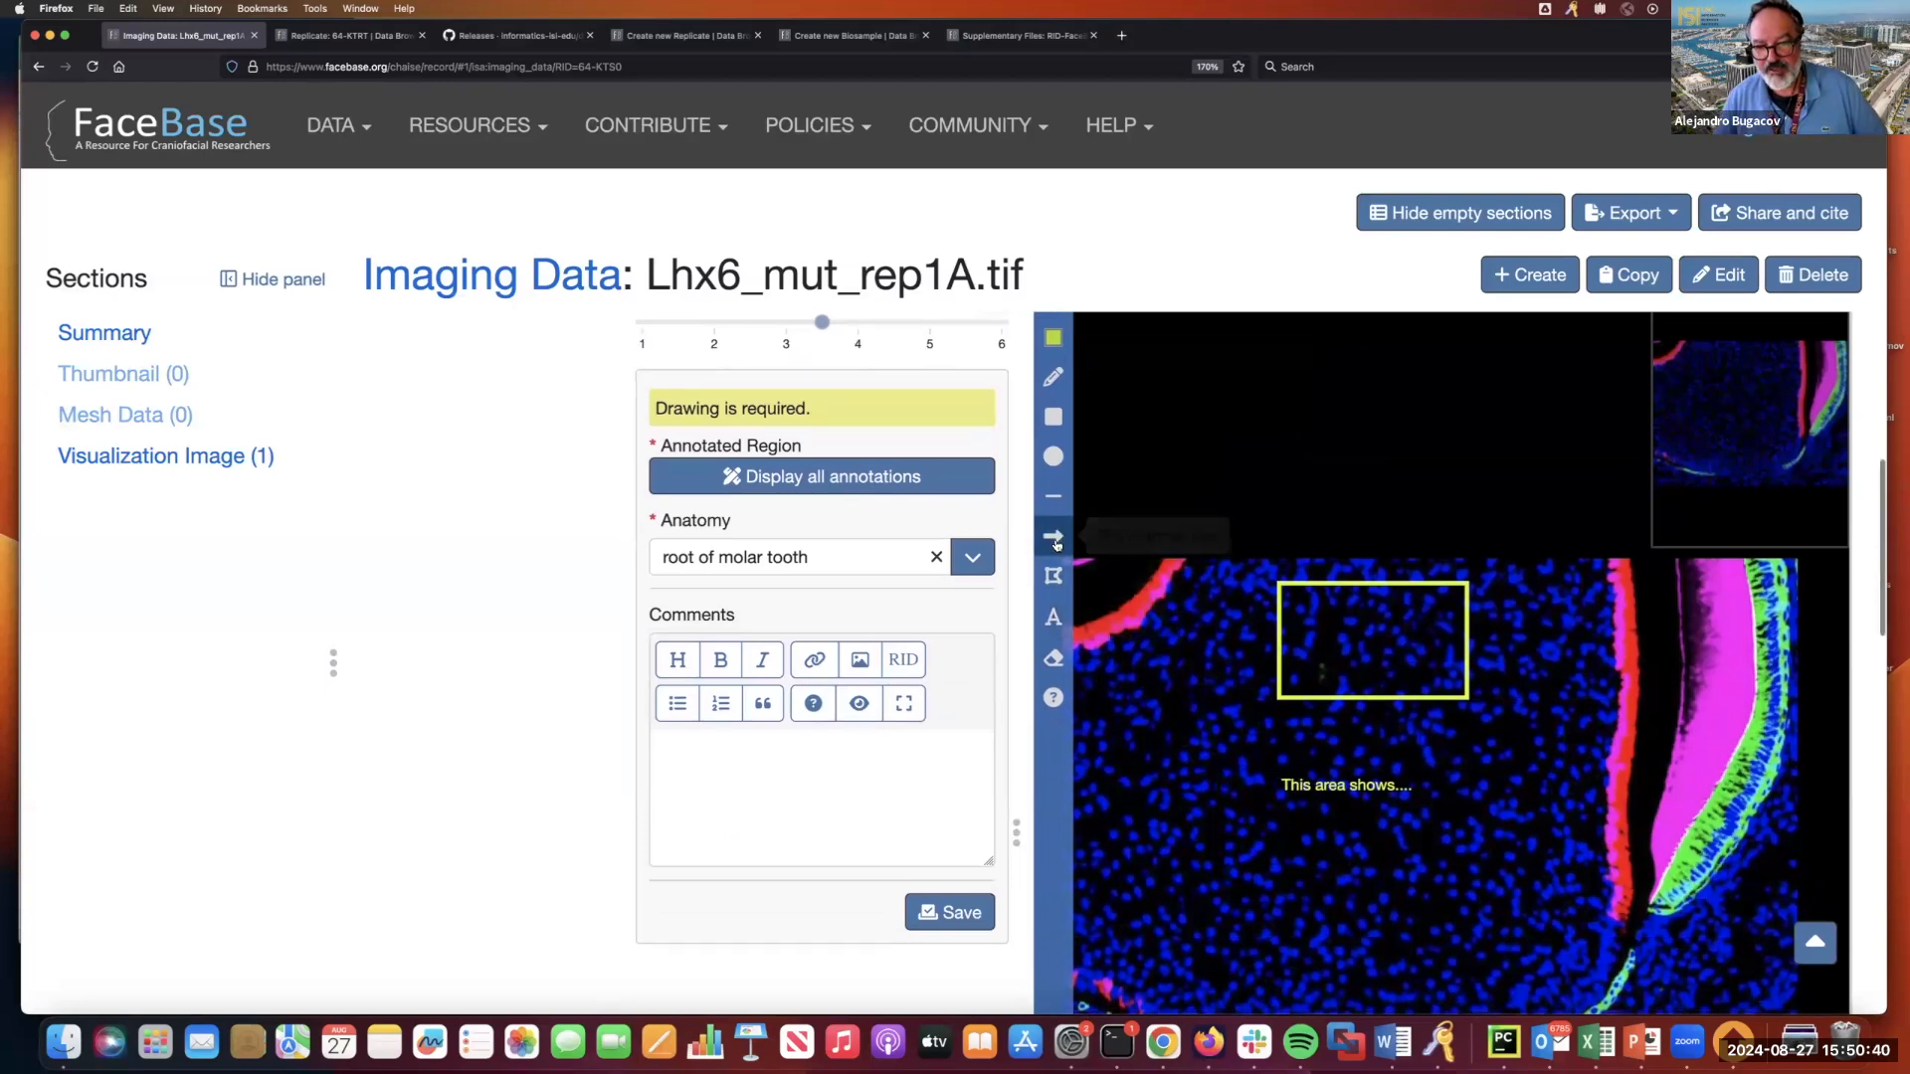
{"action": "left_click_drag", "start_coordinate": [1345, 761], "coordinate": [1365, 699]}
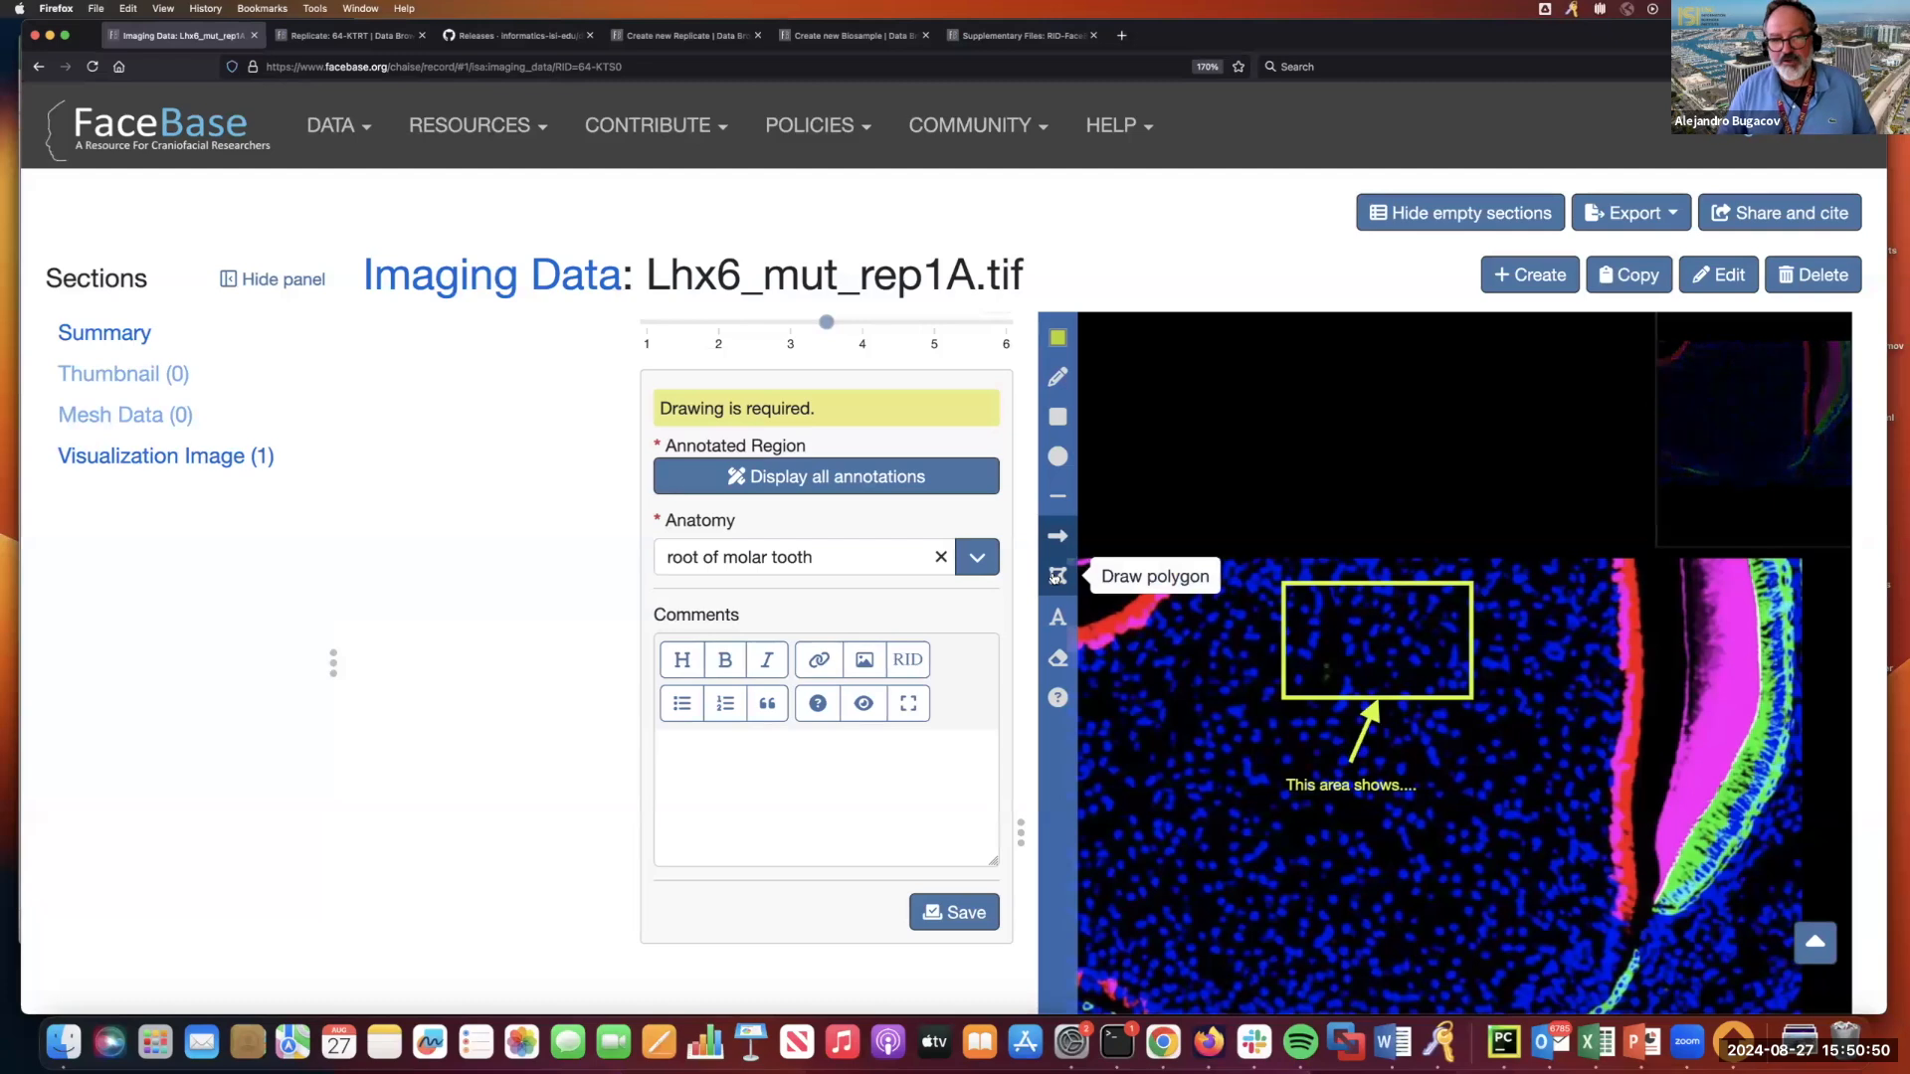
{"action": "left_click", "coordinate": [976, 910]}
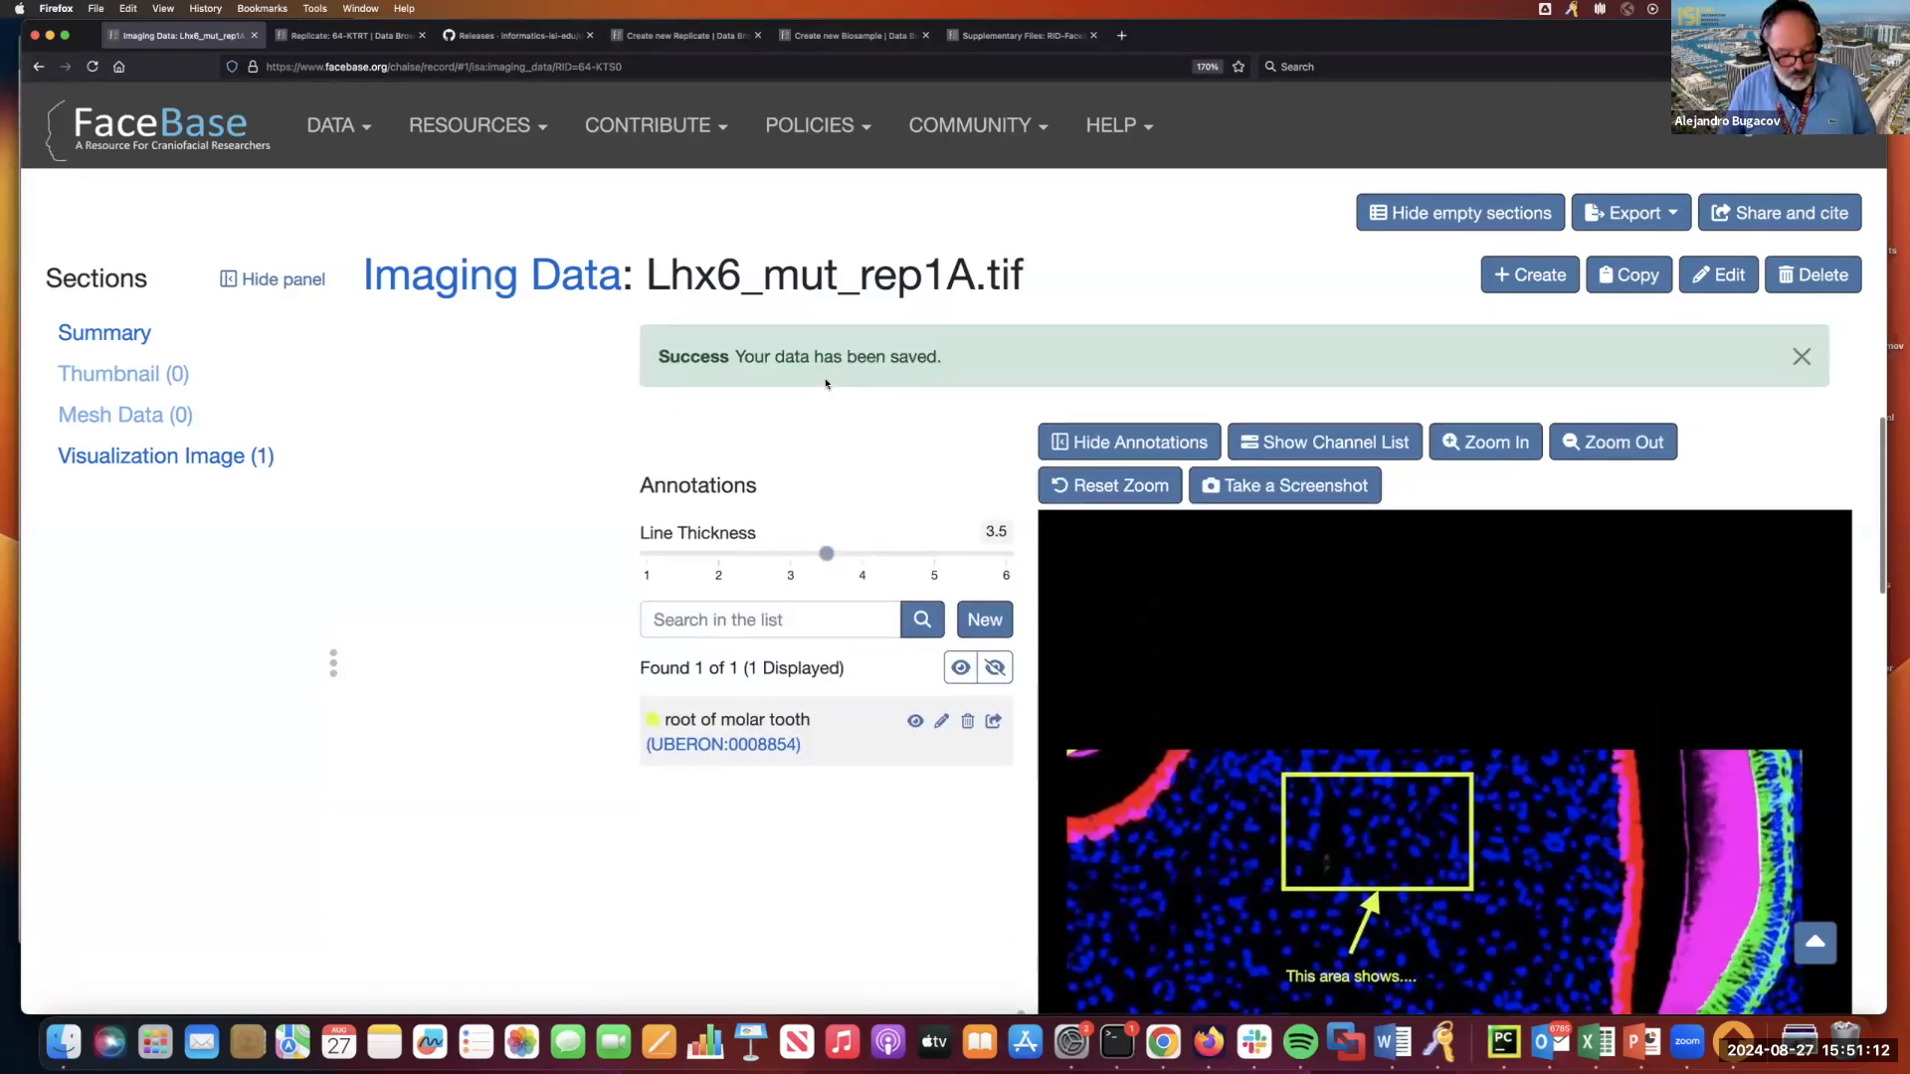
Reduce the browser's page zoom to 120% to view more of the annotated image.
{"action": "key", "text": "super+minus"}
{"action": "key", "text": "super+minus"}
{"action": "key", "text": "super+minus"}
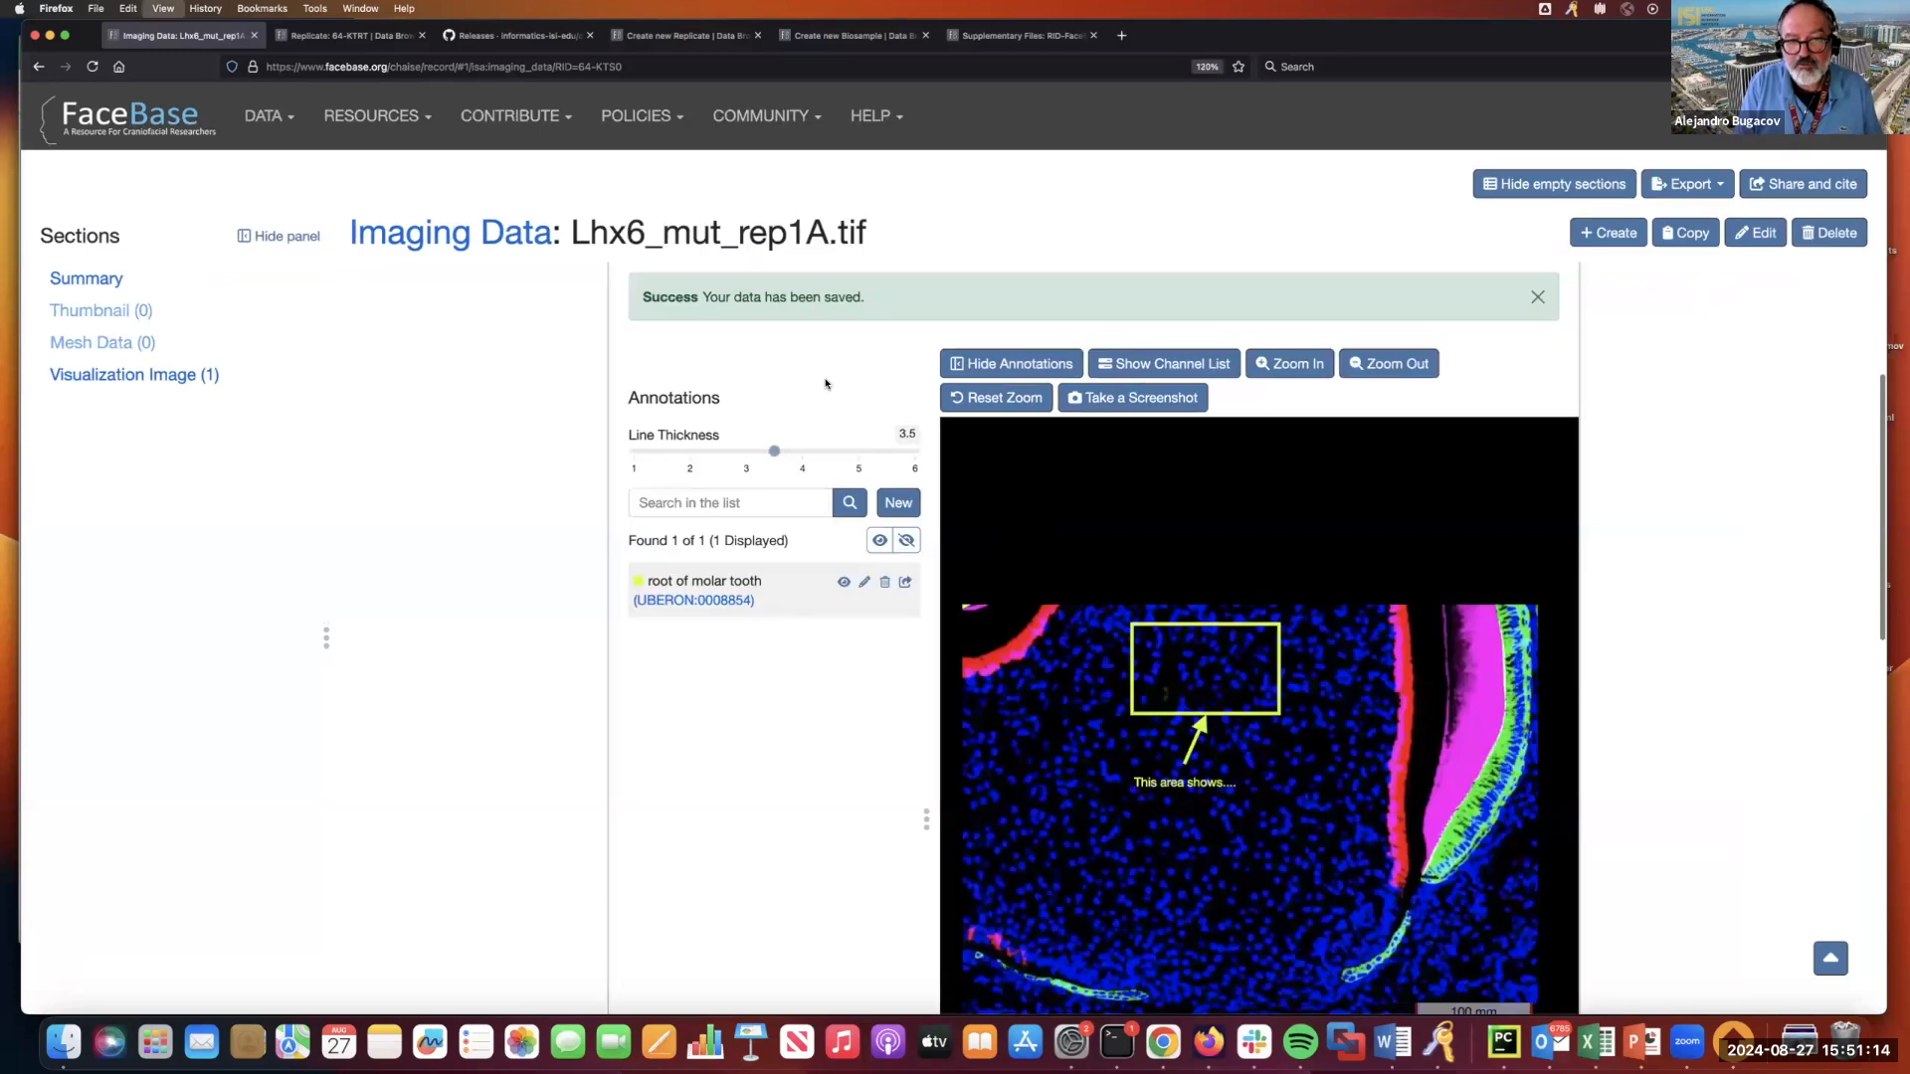
Open the parent dataset "Flourescence microscopy of E14.5 Lhx6 mutant mice" and review its sections down to Imaging Data.
{"action": "scroll", "coordinate": [825, 384], "scroll_direction": "down", "scroll_amount": 1}
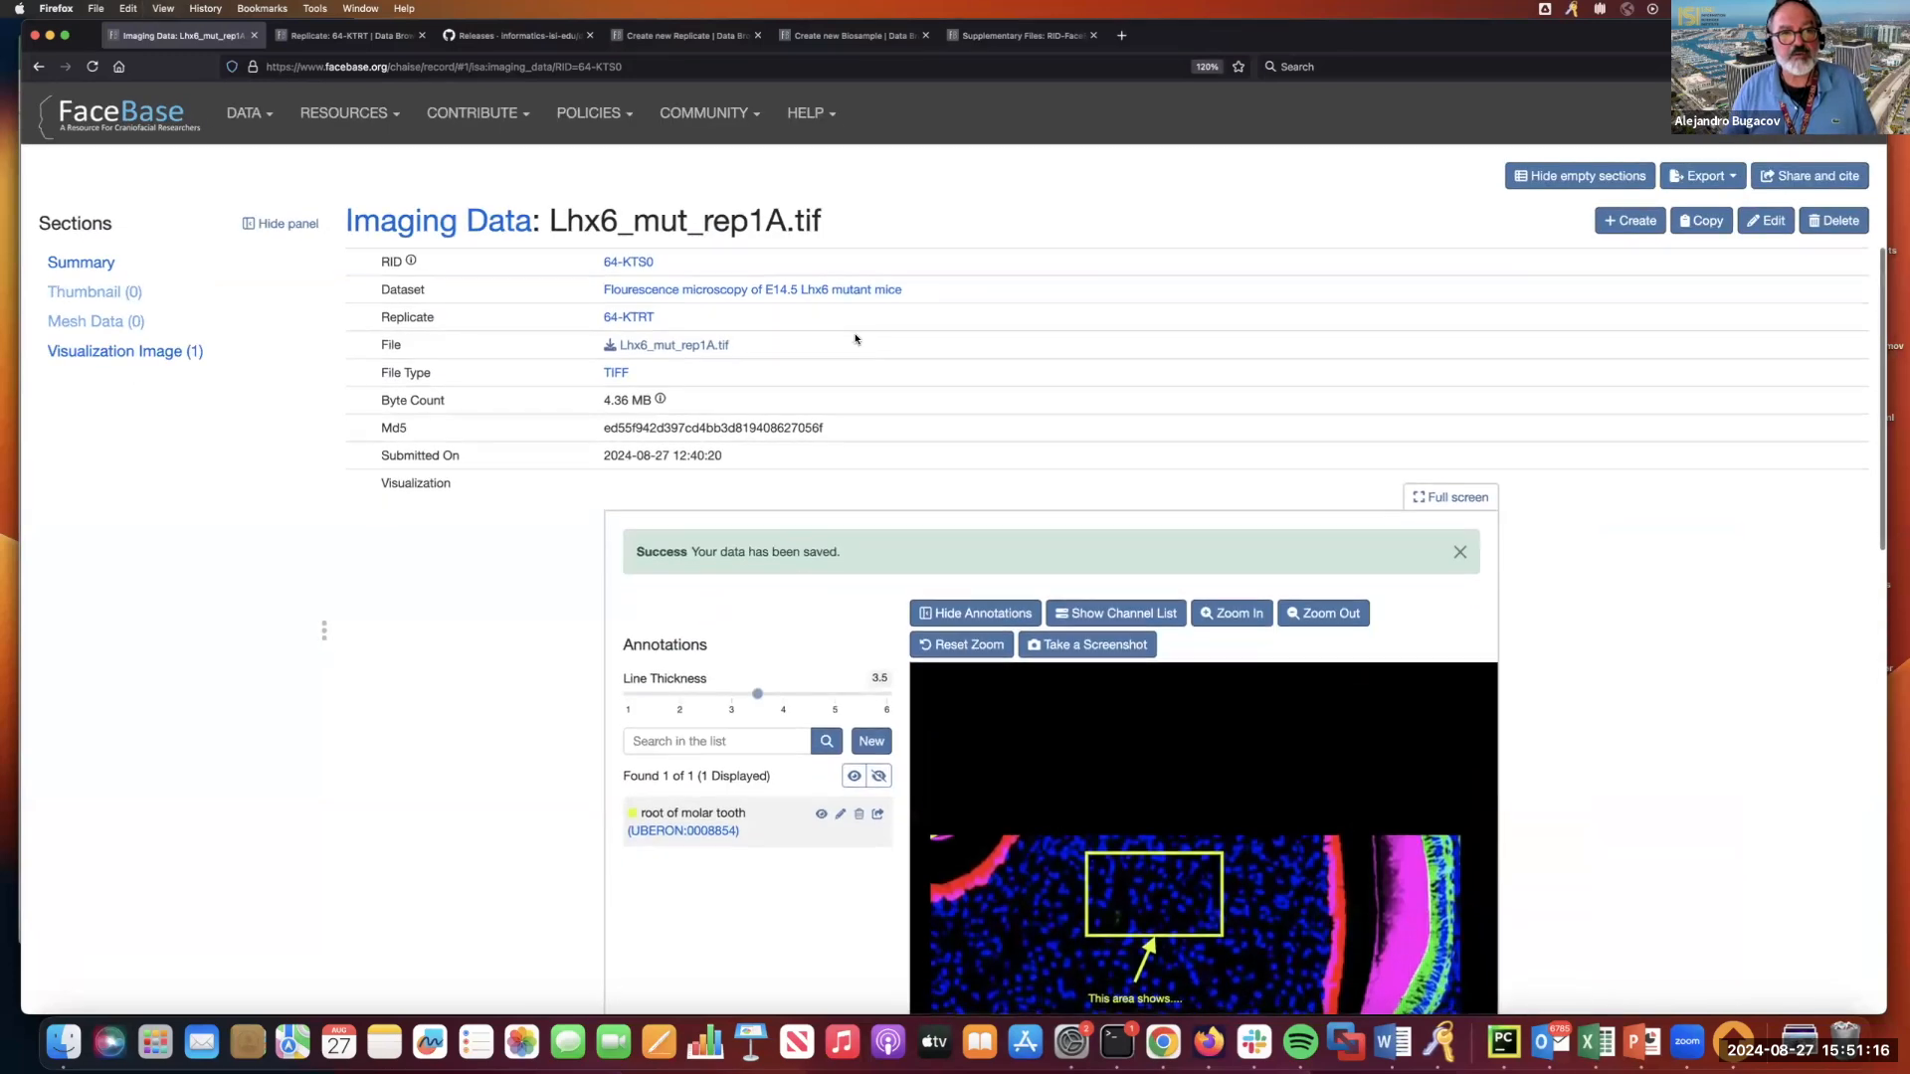
{"action": "left_click", "coordinate": [769, 291]}
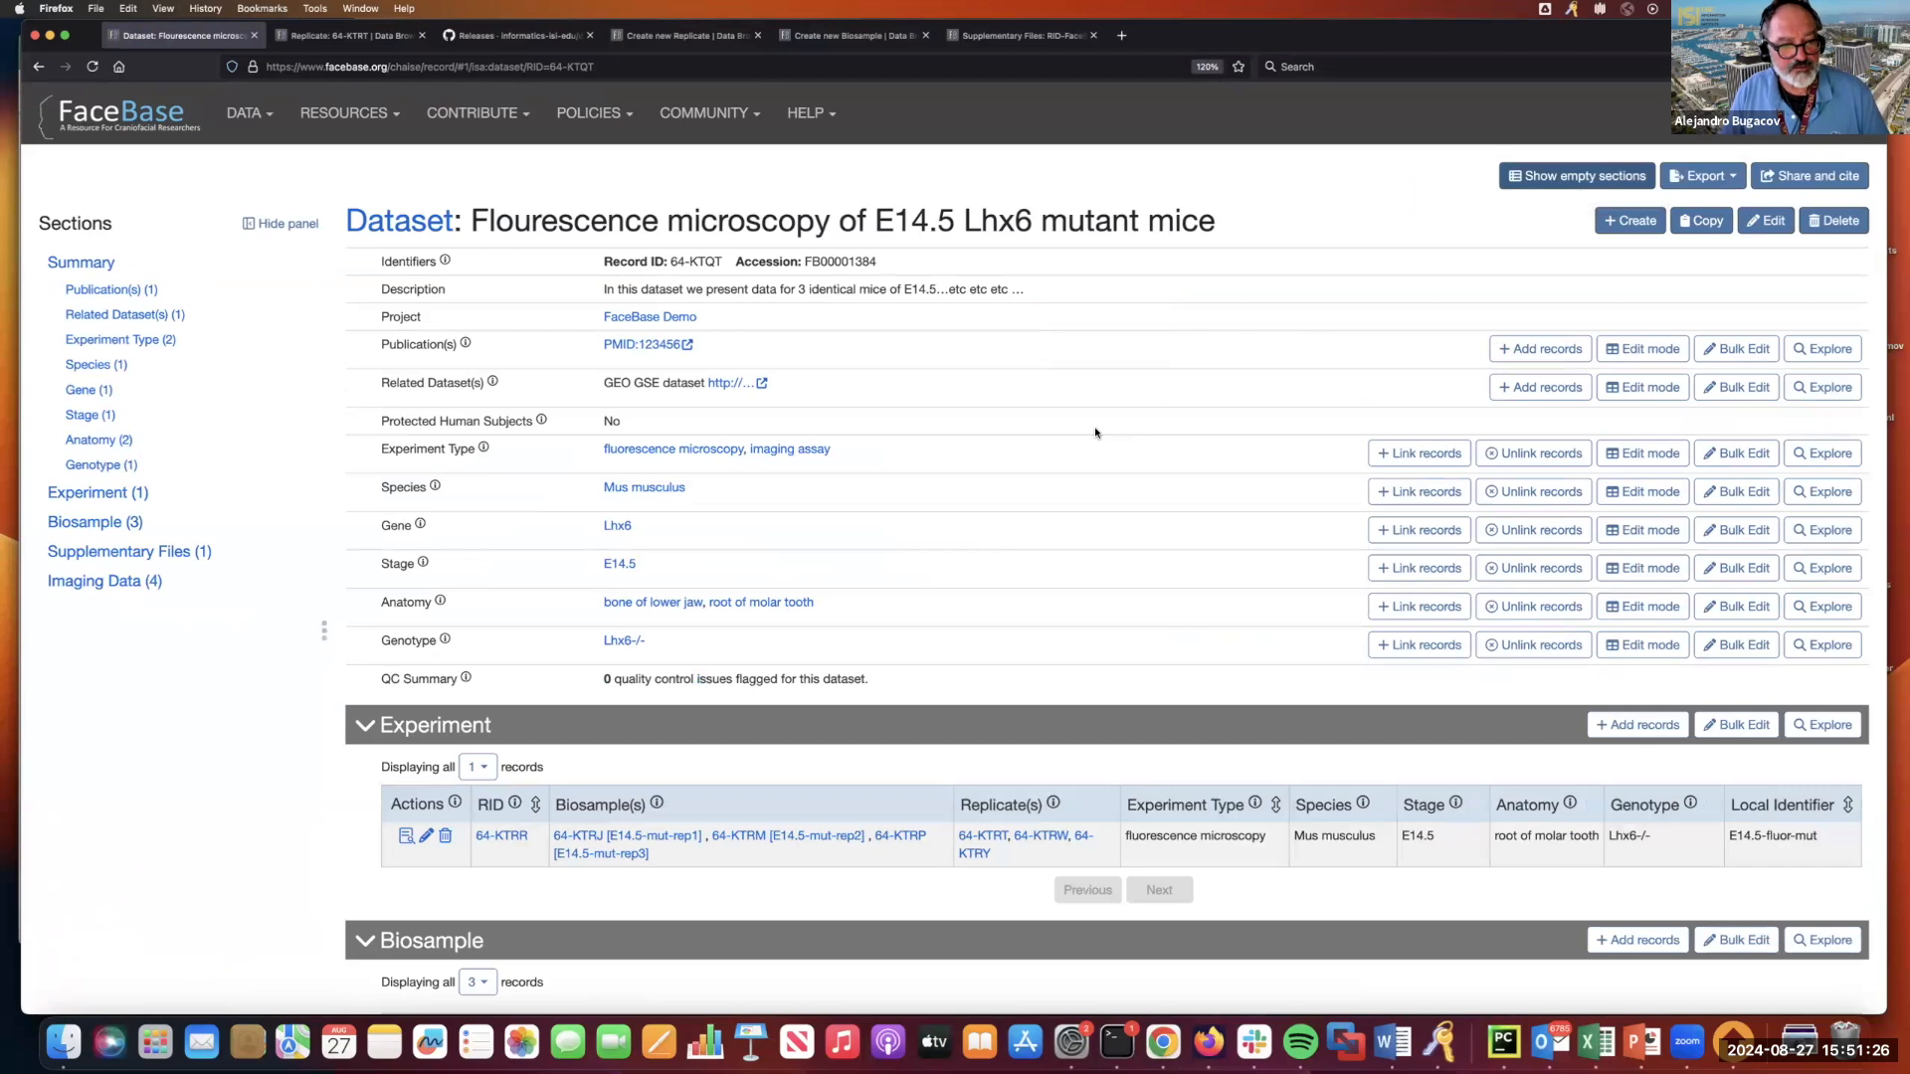
{"action": "scroll", "coordinate": [1095, 433], "scroll_direction": "down", "scroll_amount": 5}
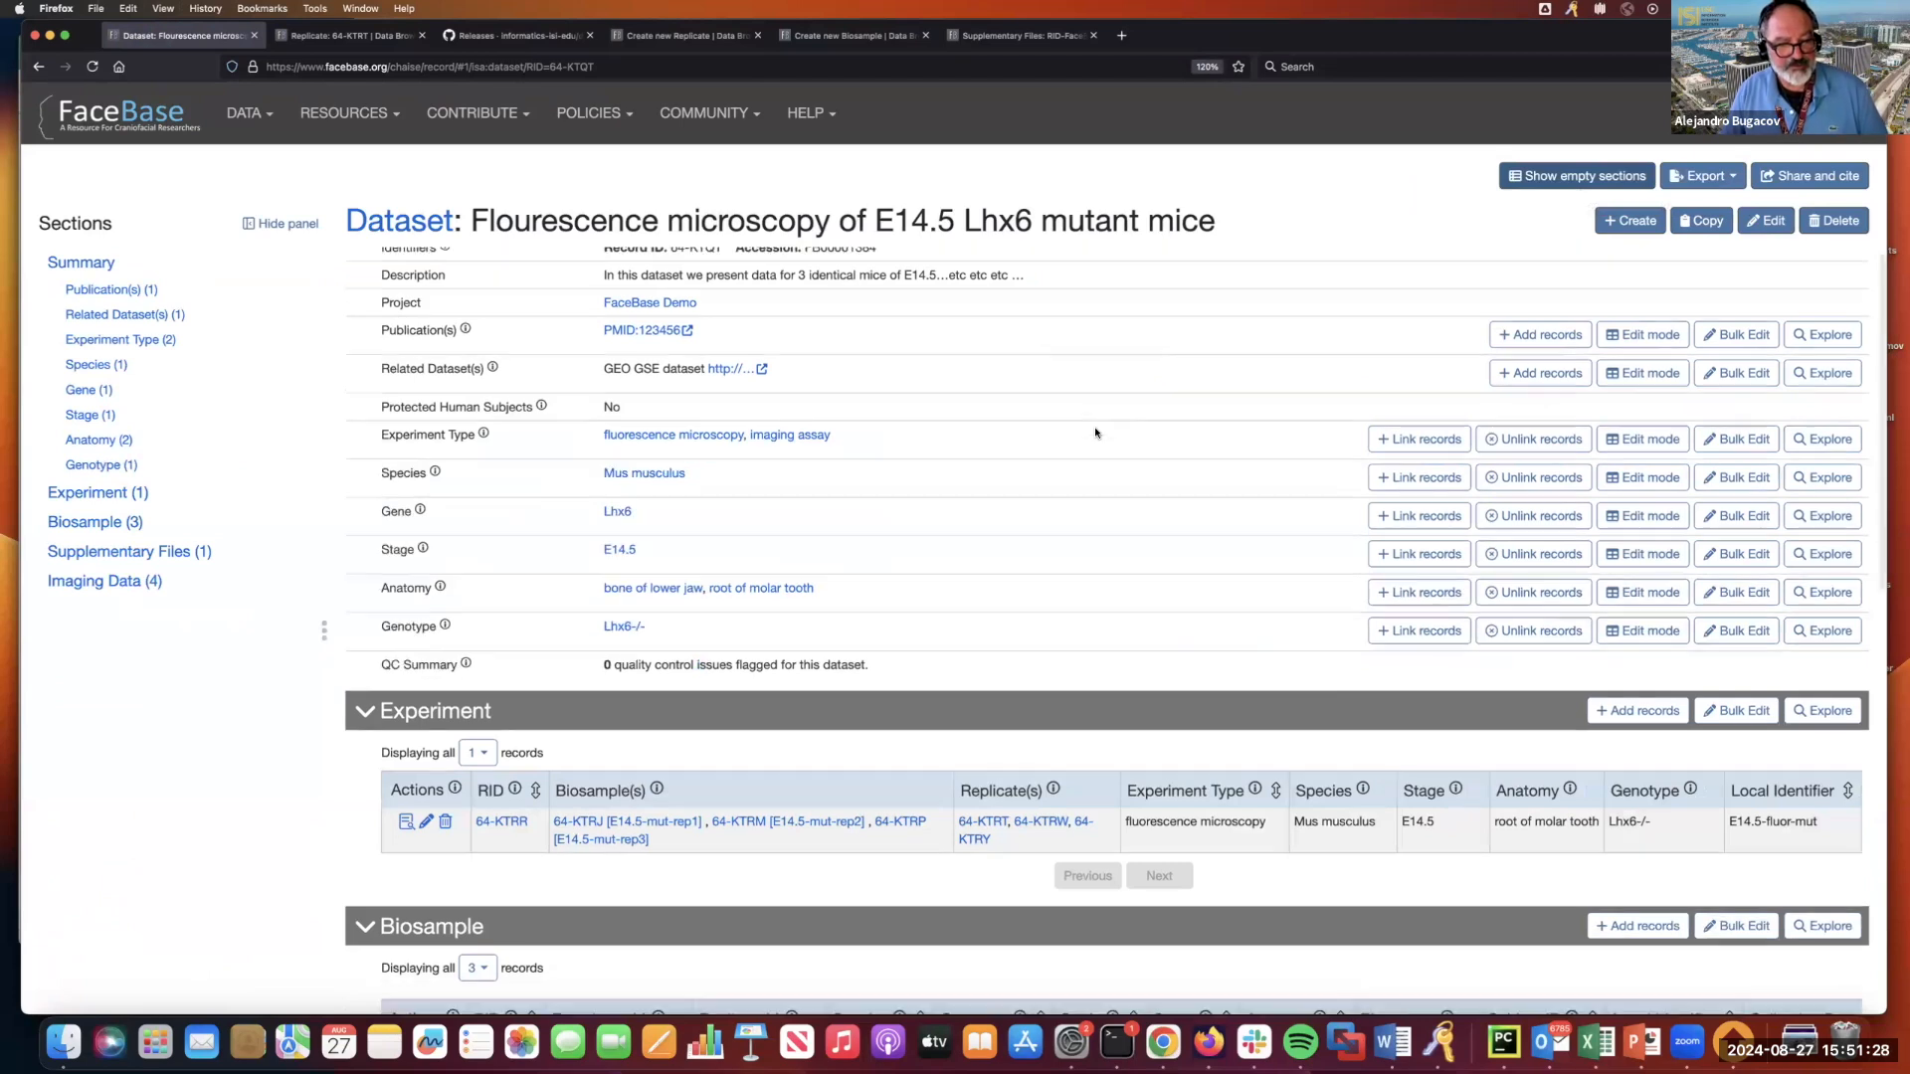
{"action": "scroll", "coordinate": [1096, 434], "scroll_direction": "down", "scroll_amount": 4}
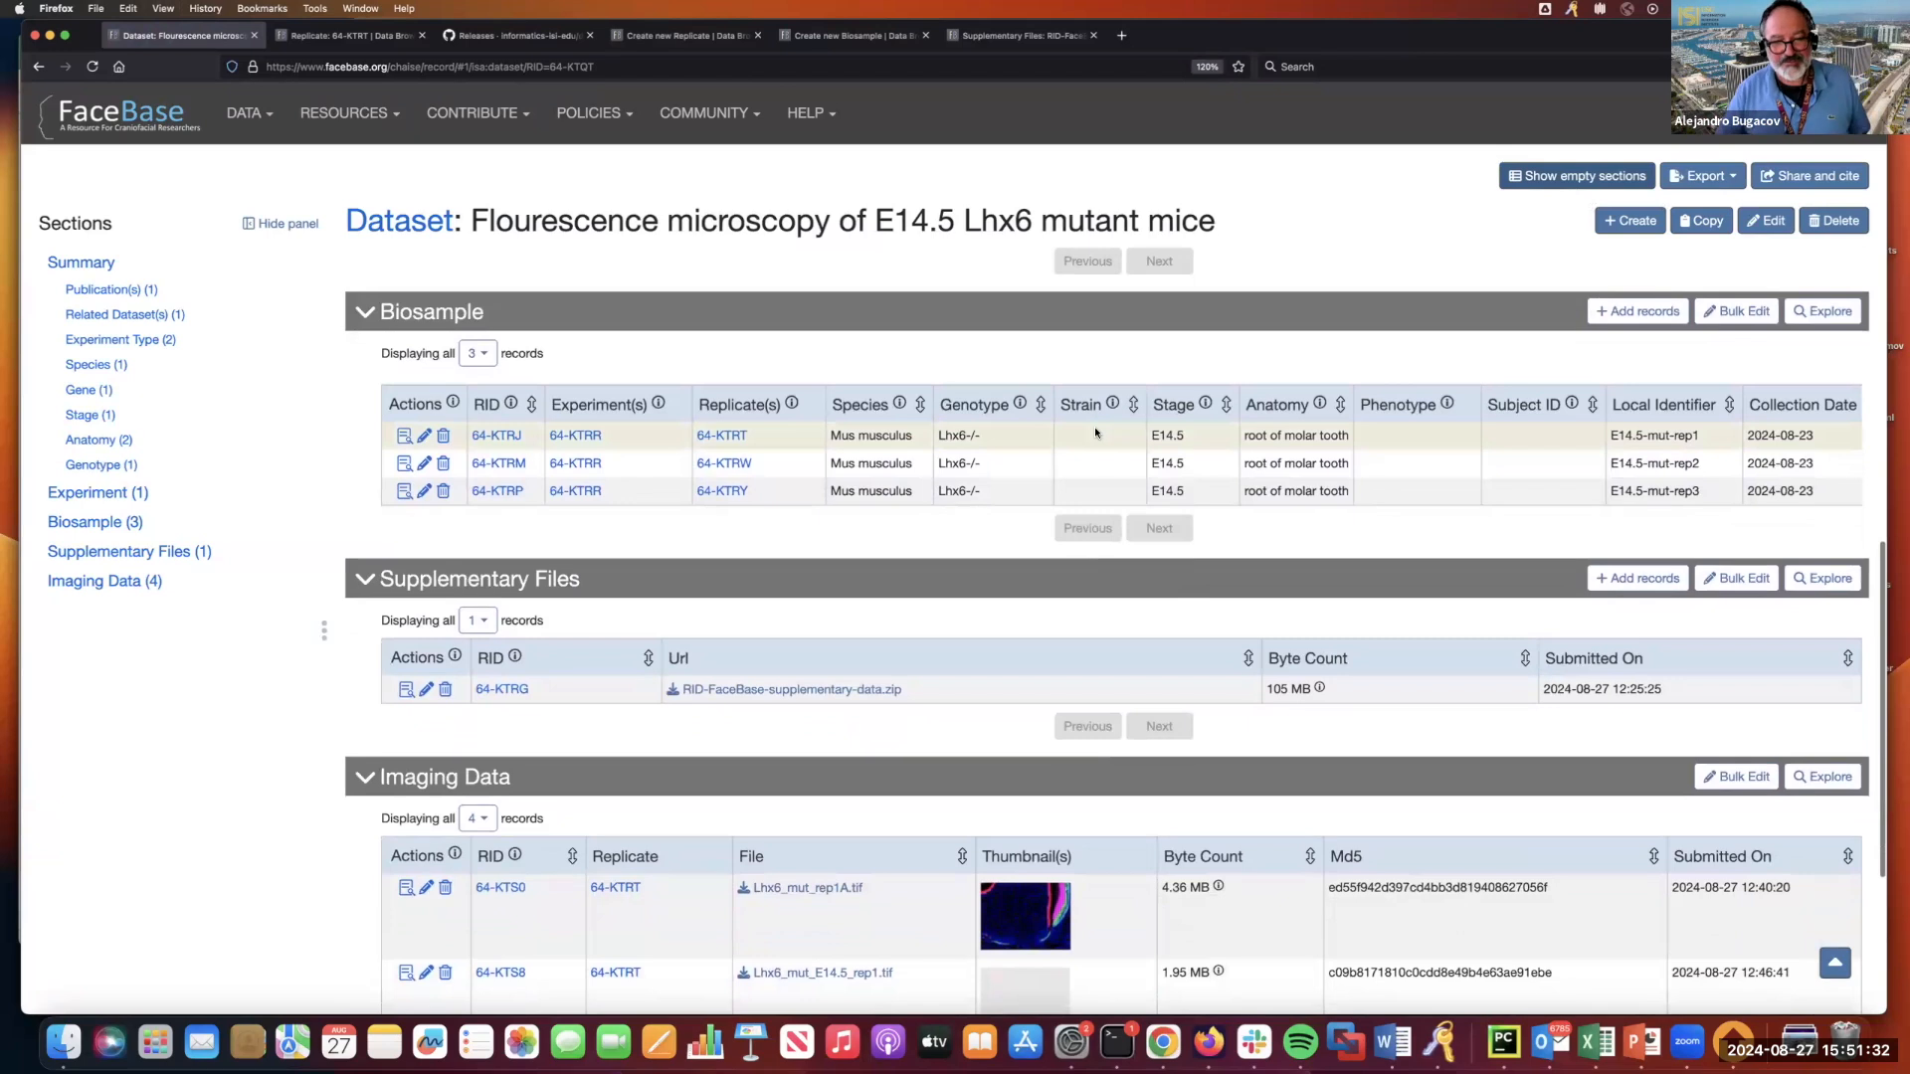
{"action": "scroll", "coordinate": [1096, 432], "scroll_direction": "down", "scroll_amount": 4}
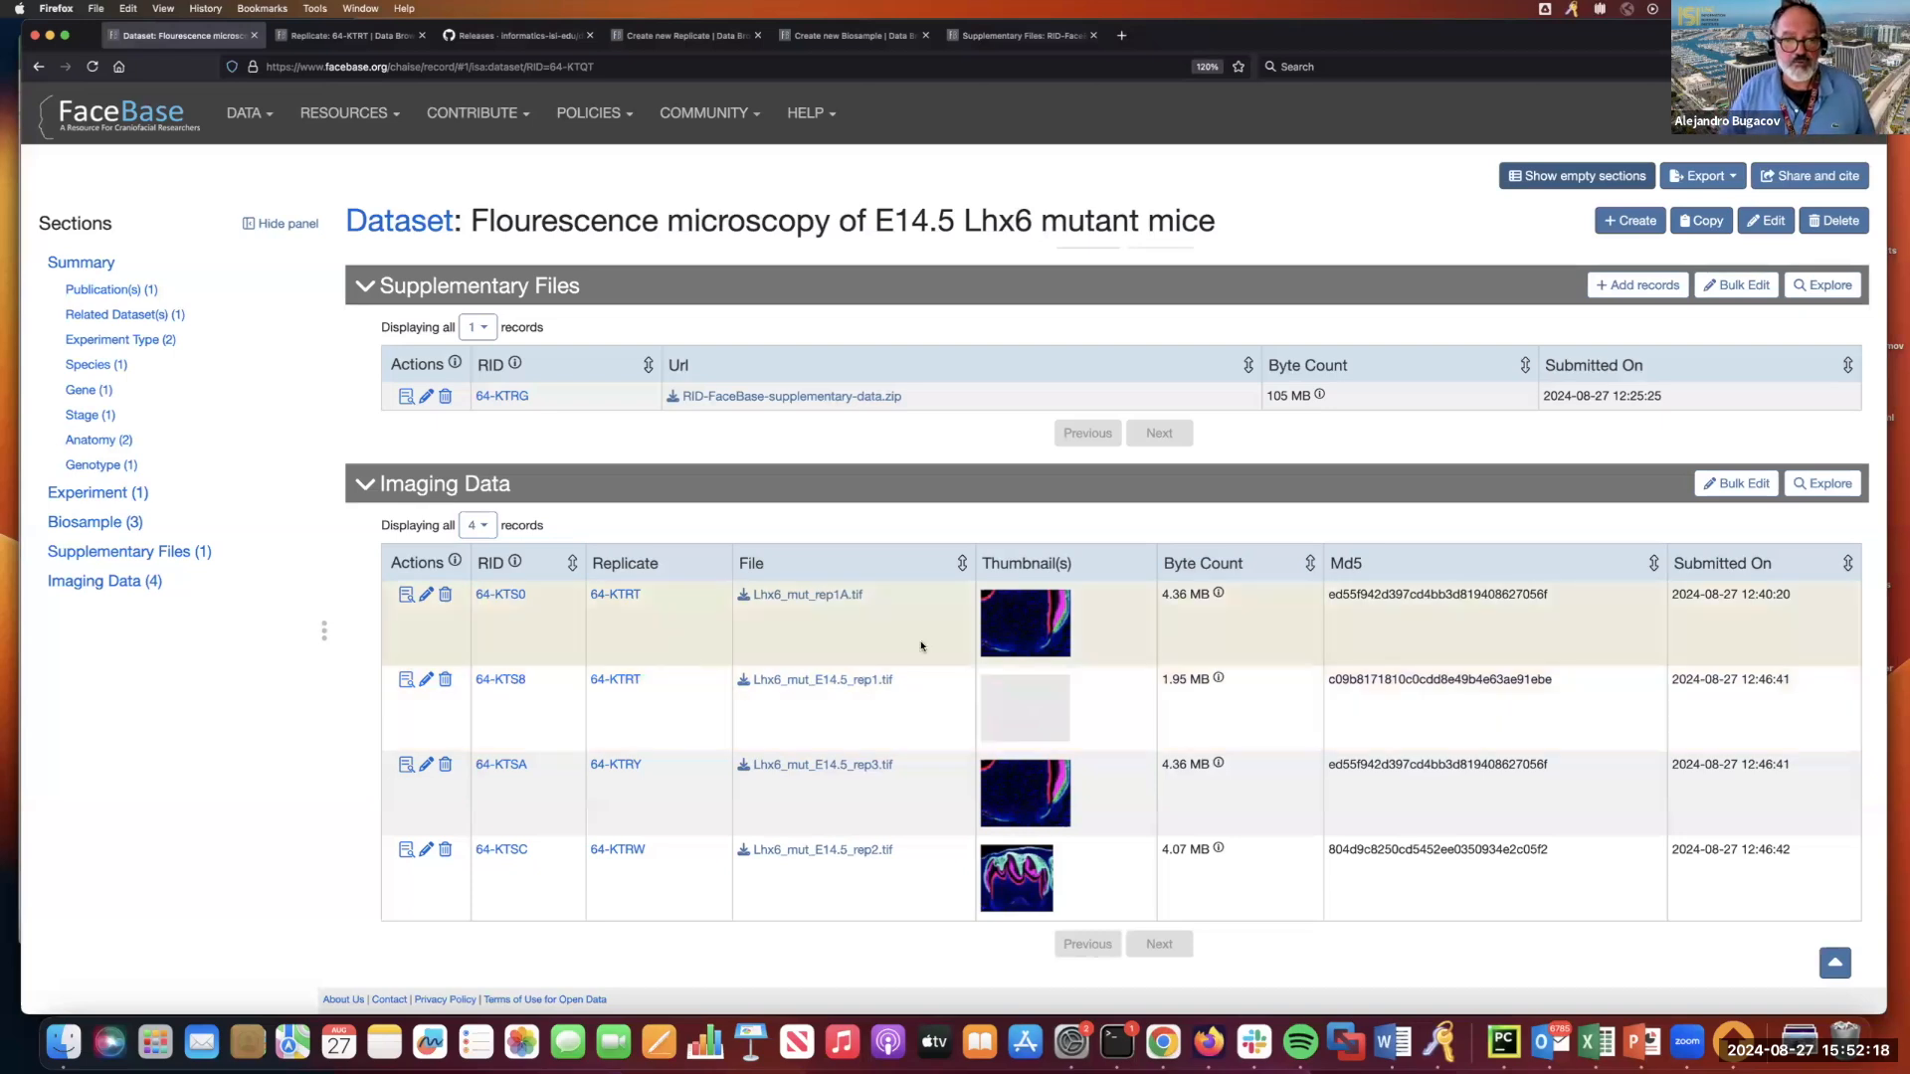
Open the Lhx6_mut_rep1A.tif imaging record and show the channel list in its image viewer.
{"action": "left_click", "coordinate": [407, 594]}
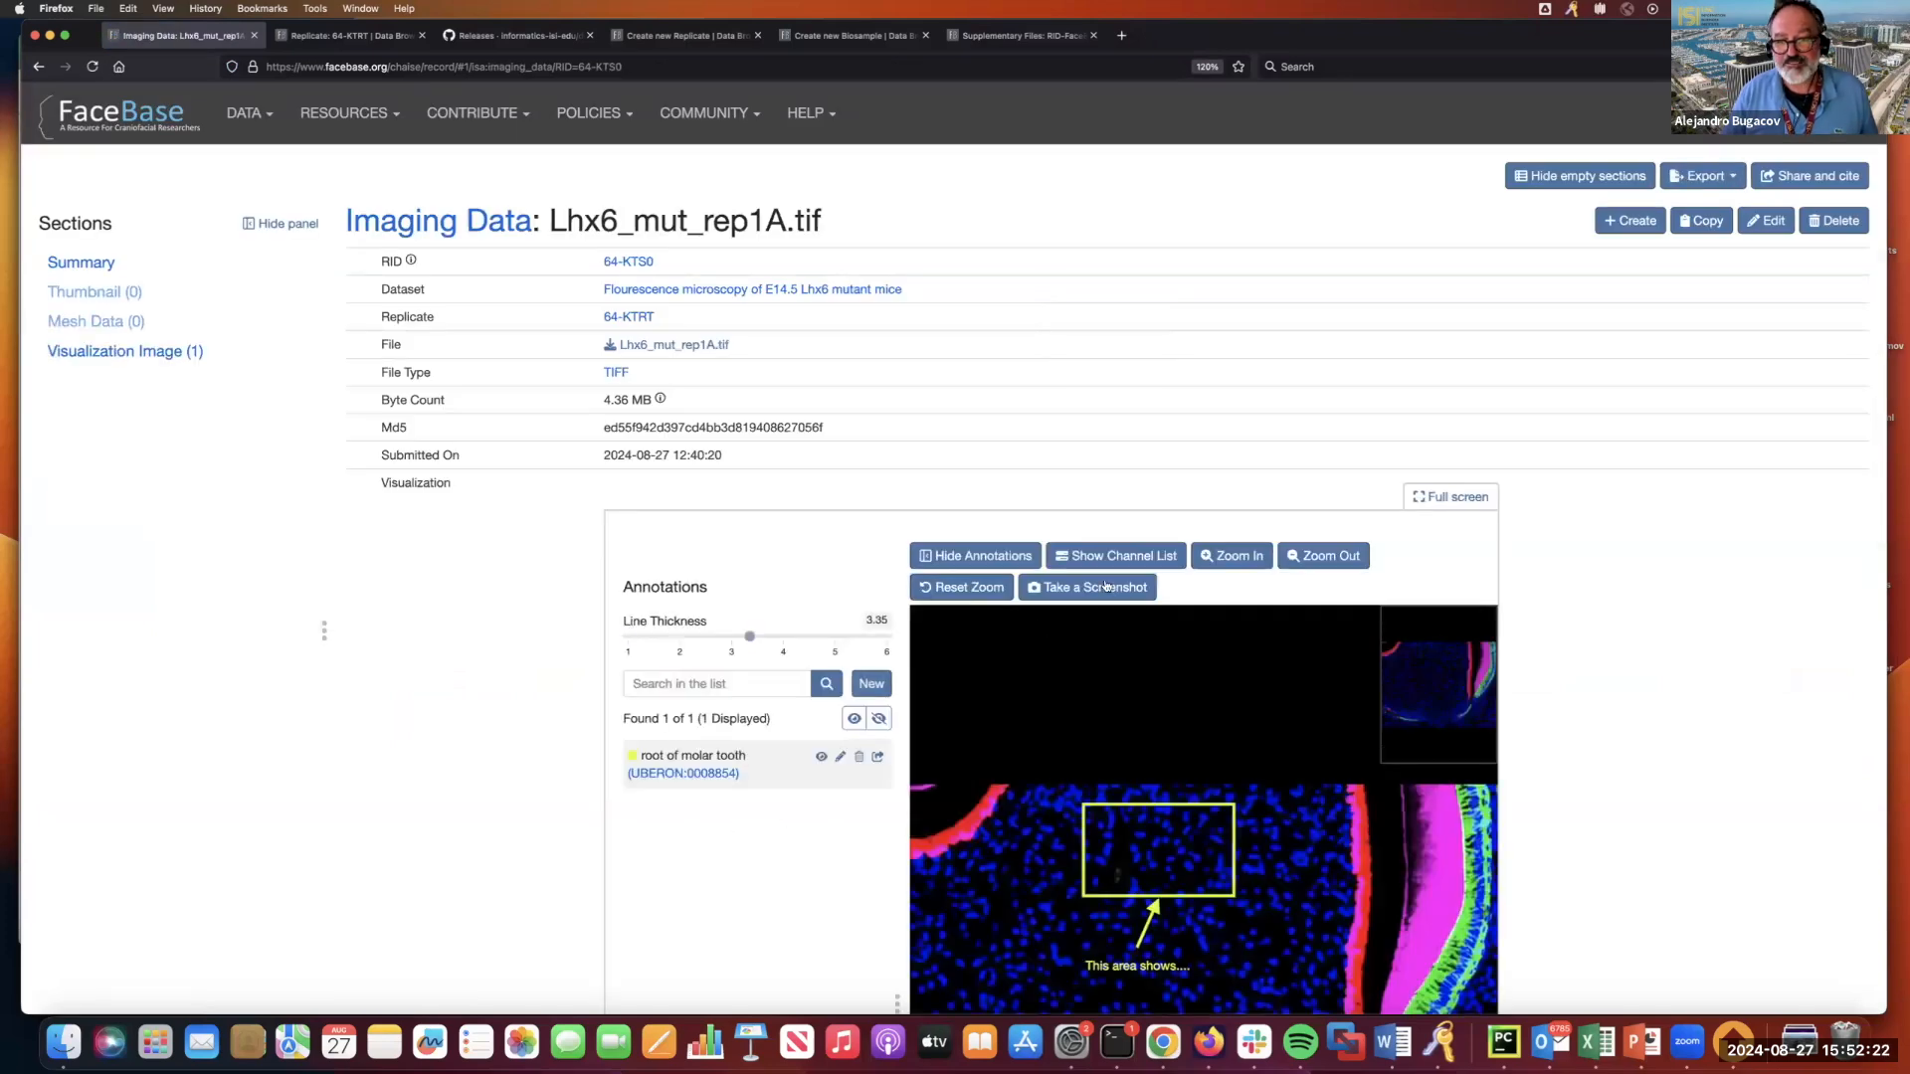
{"action": "left_click", "coordinate": [1127, 566]}
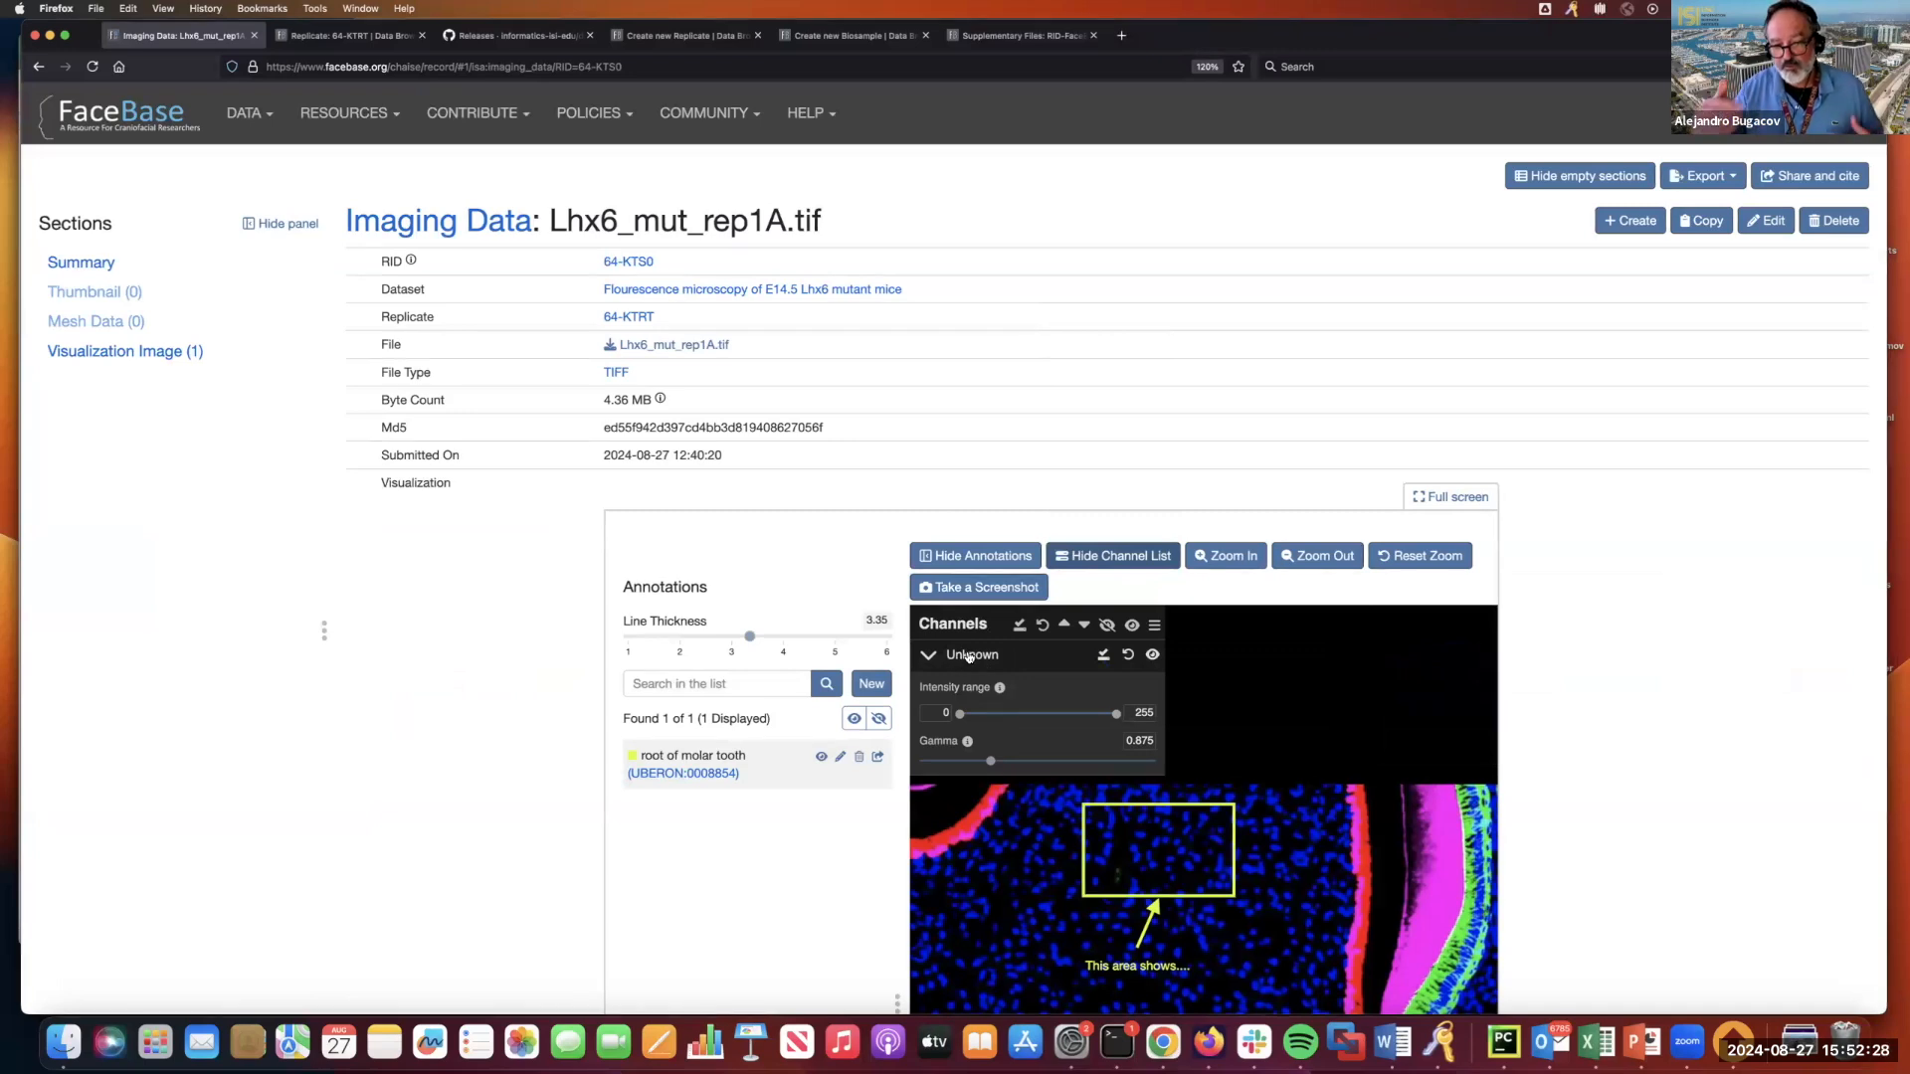
{"action": "scroll", "coordinate": [1094, 667], "scroll_direction": "down", "scroll_amount": 1}
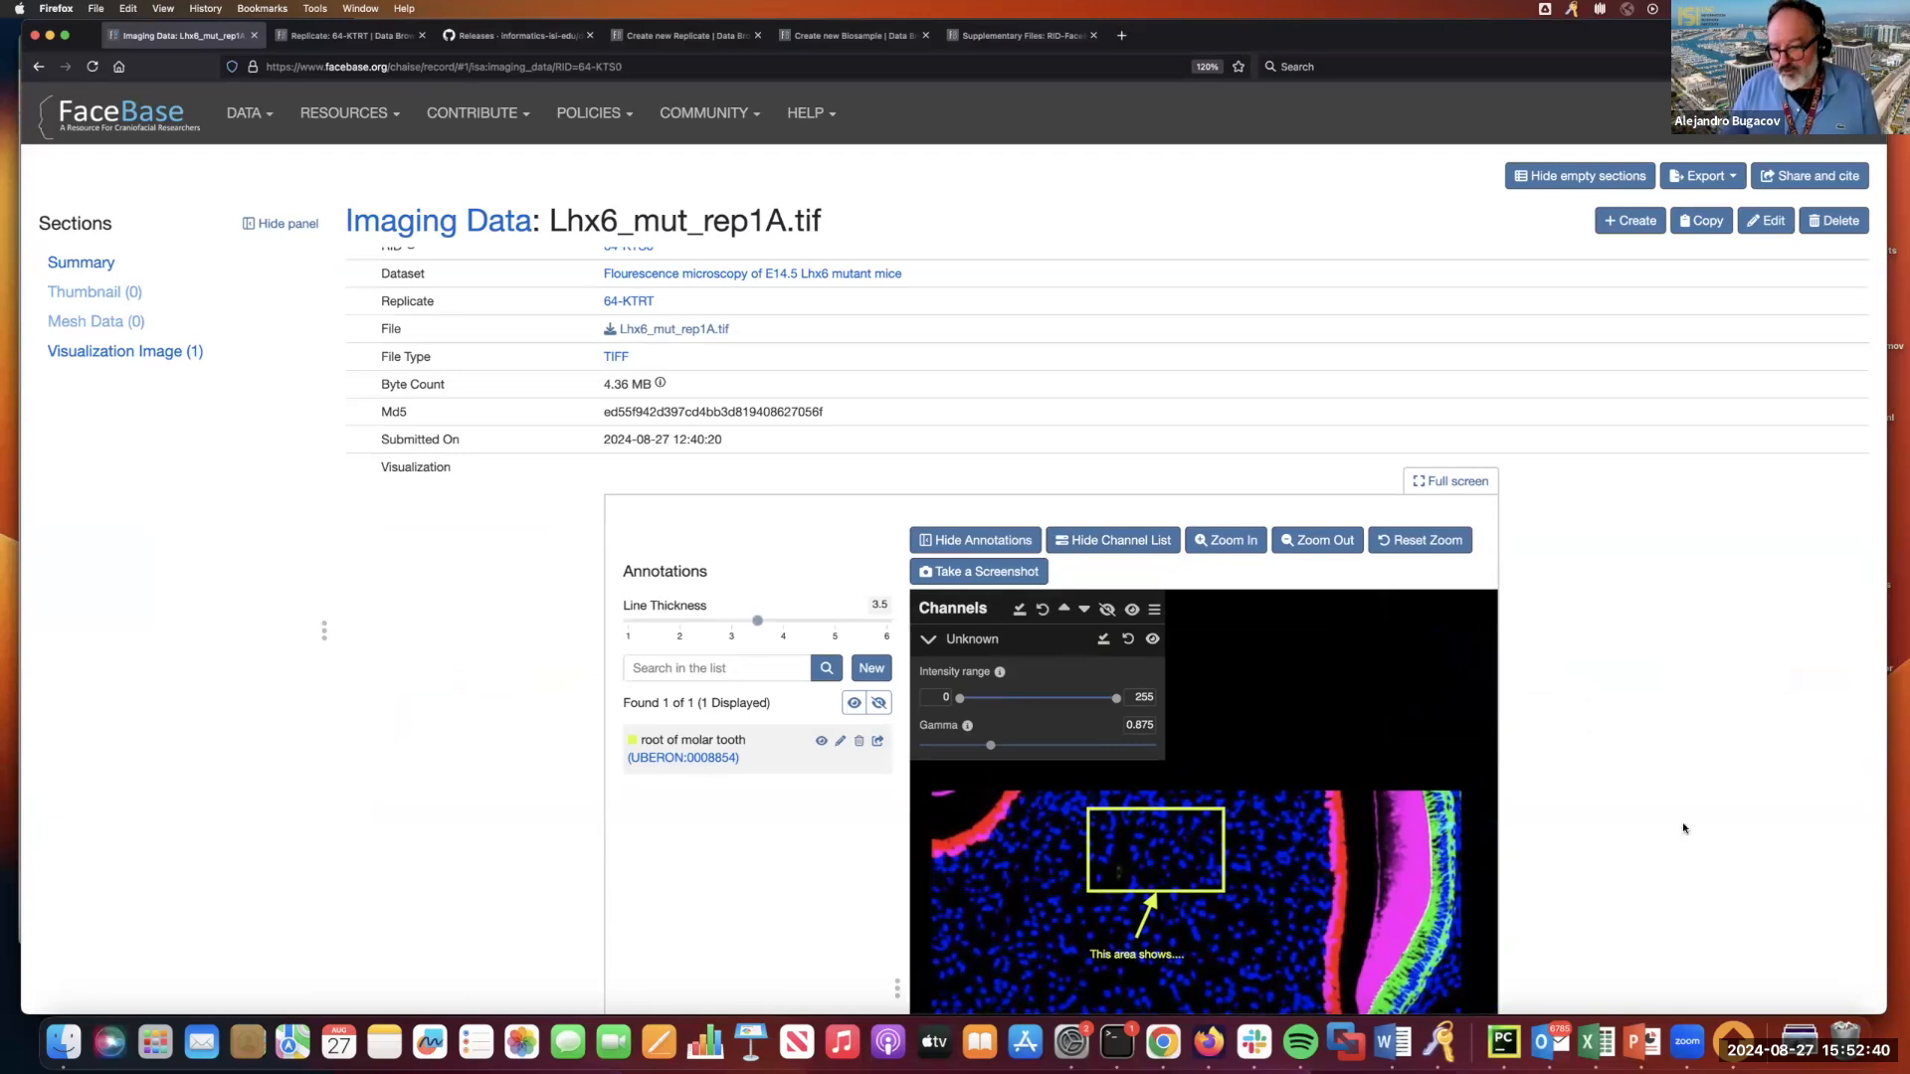
{"action": "scroll", "coordinate": [1597, 708], "scroll_direction": "up", "scroll_amount": 1}
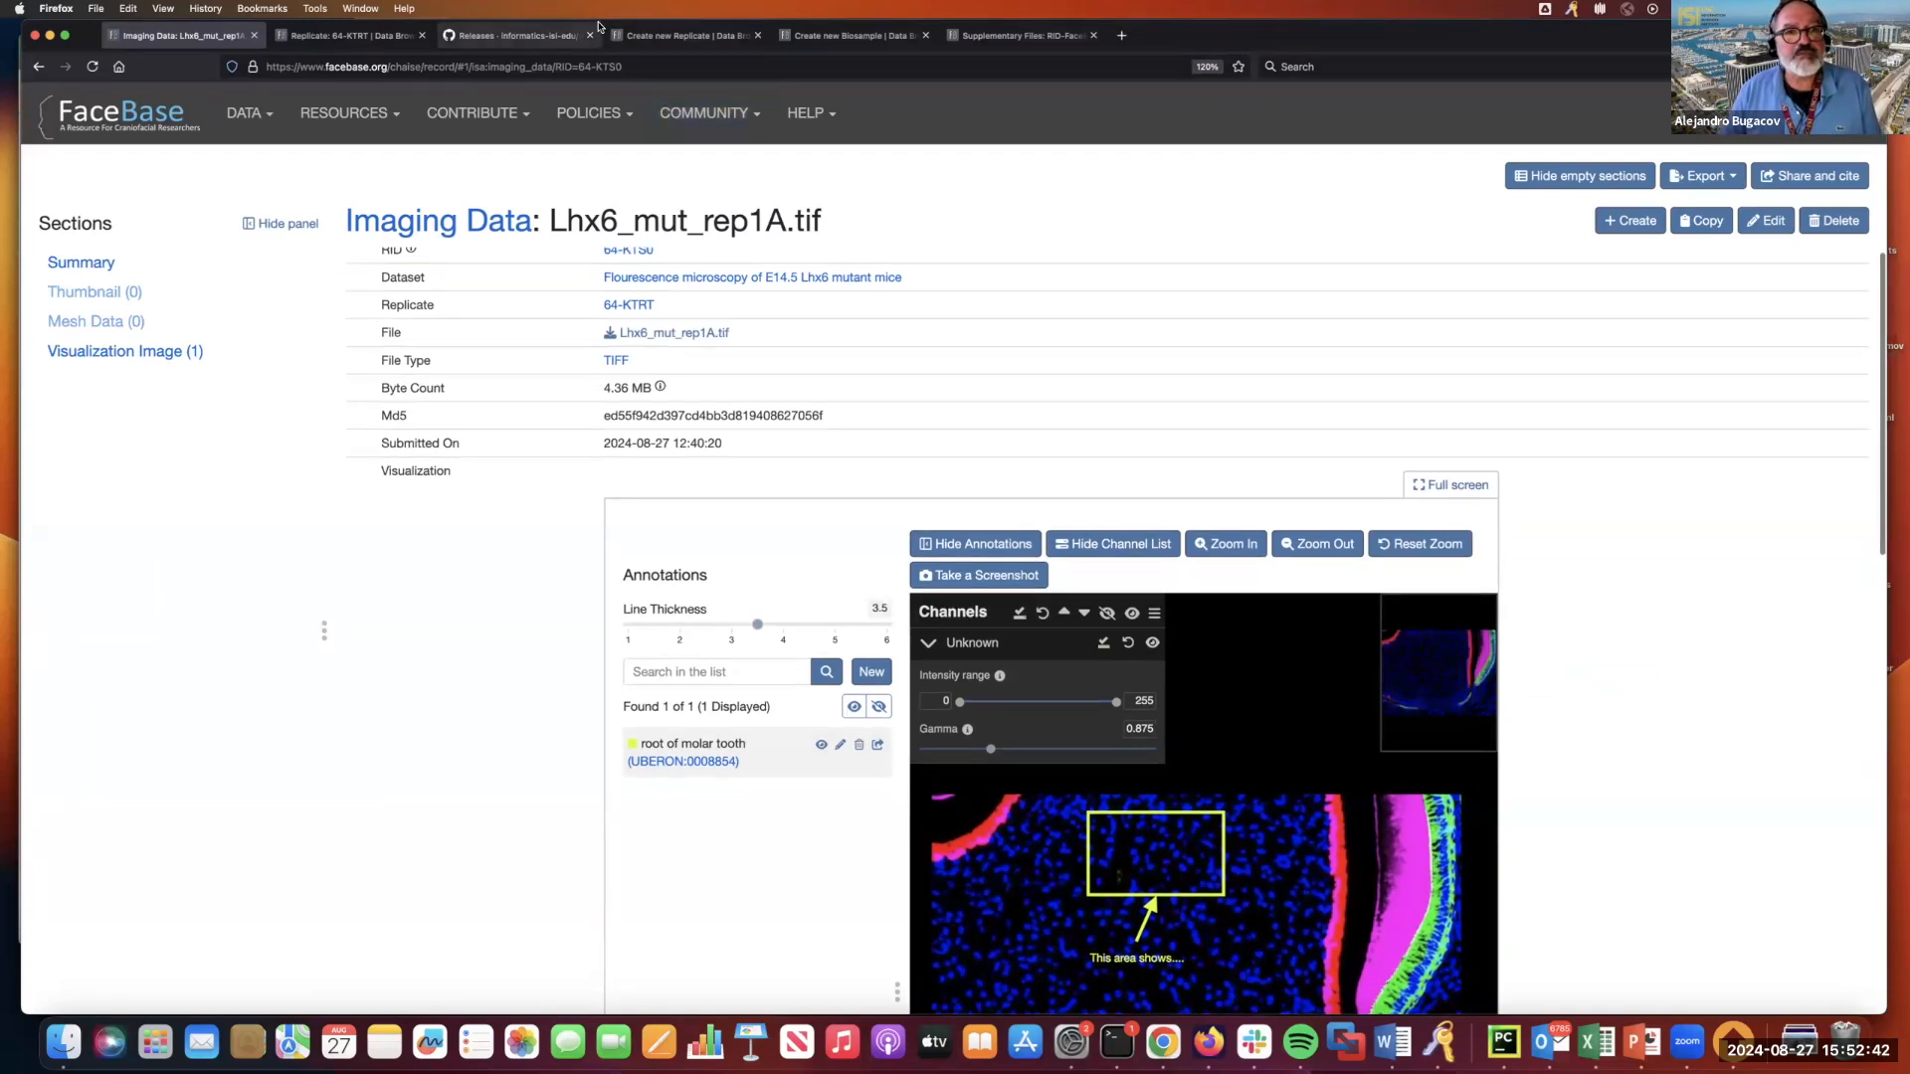
Switch to the PowerPoint presentation behind the browser and display the "Data processing pipelines and visualization" slide.
{"action": "left_click_drag", "start_coordinate": [1336, 38], "coordinate": [1338, 261]}
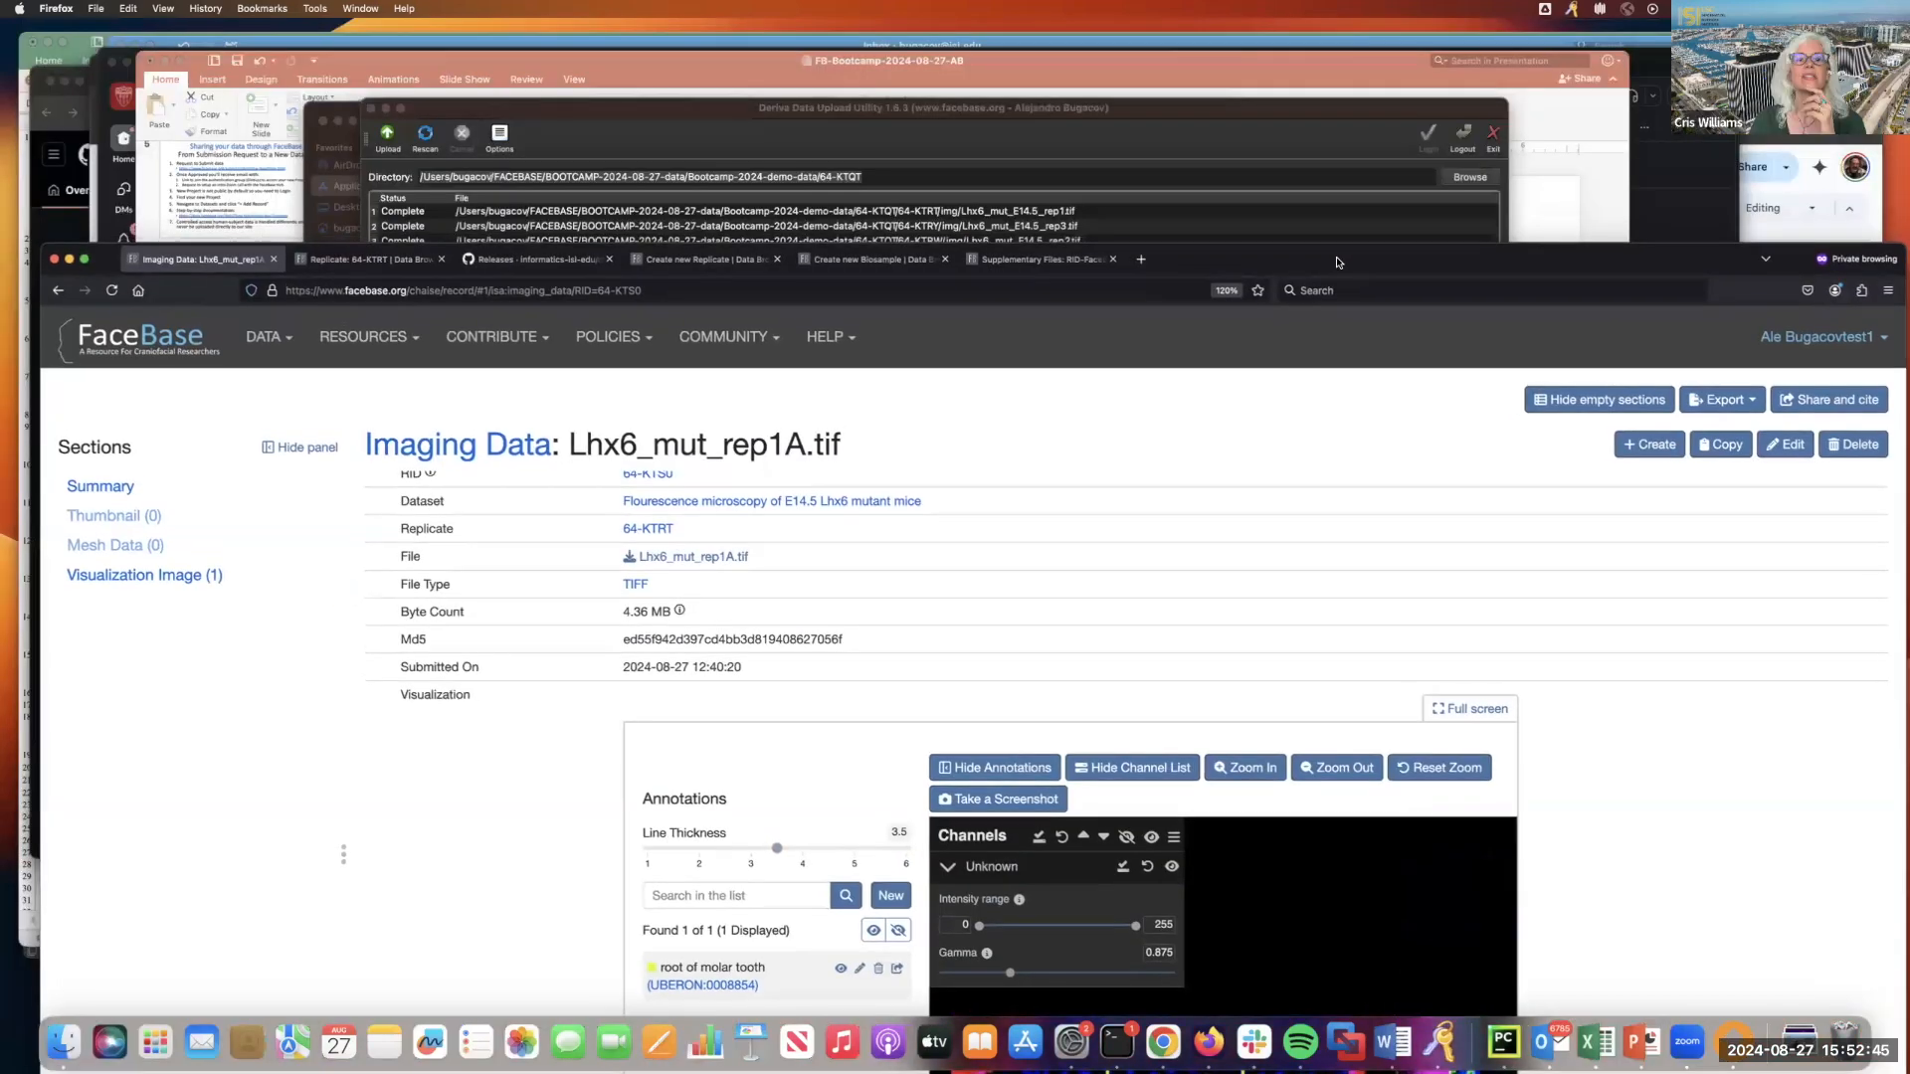
{"action": "left_click", "coordinate": [1247, 78]}
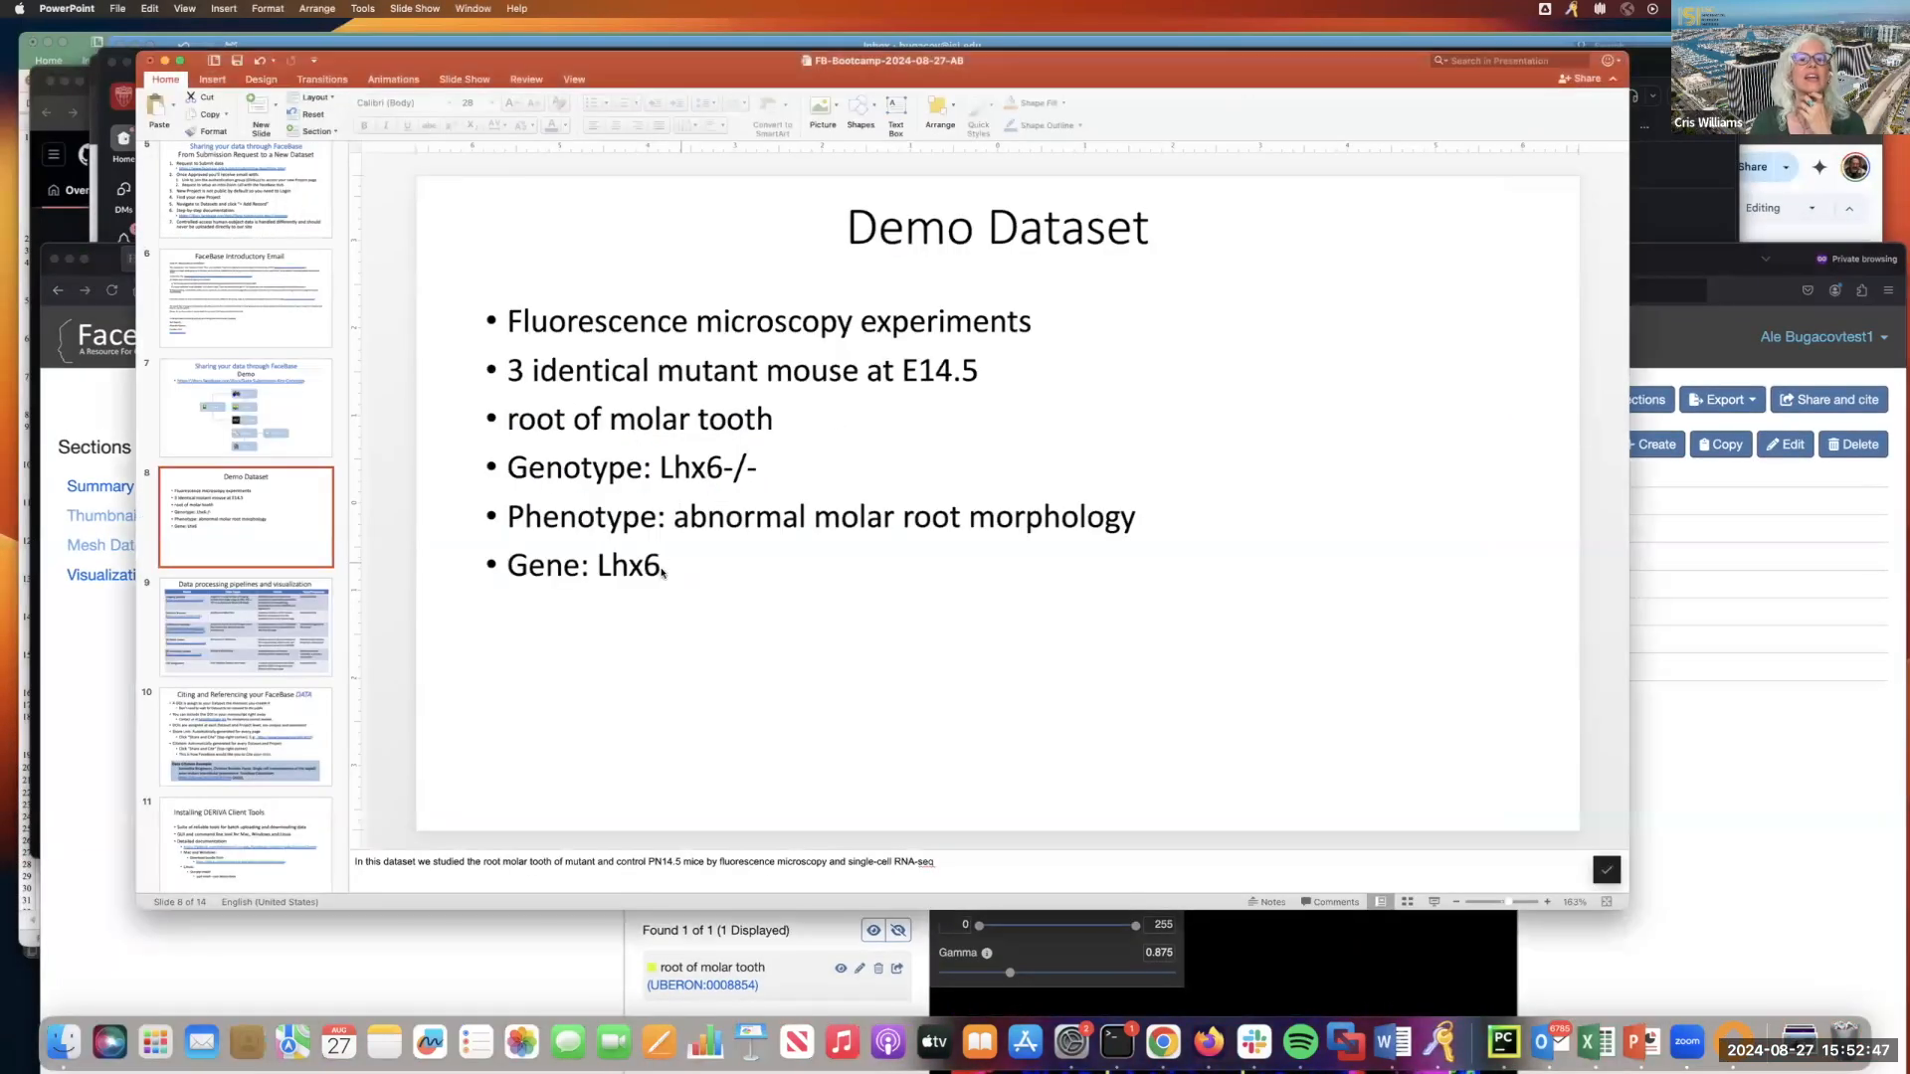
{"action": "left_click", "coordinate": [253, 650]}
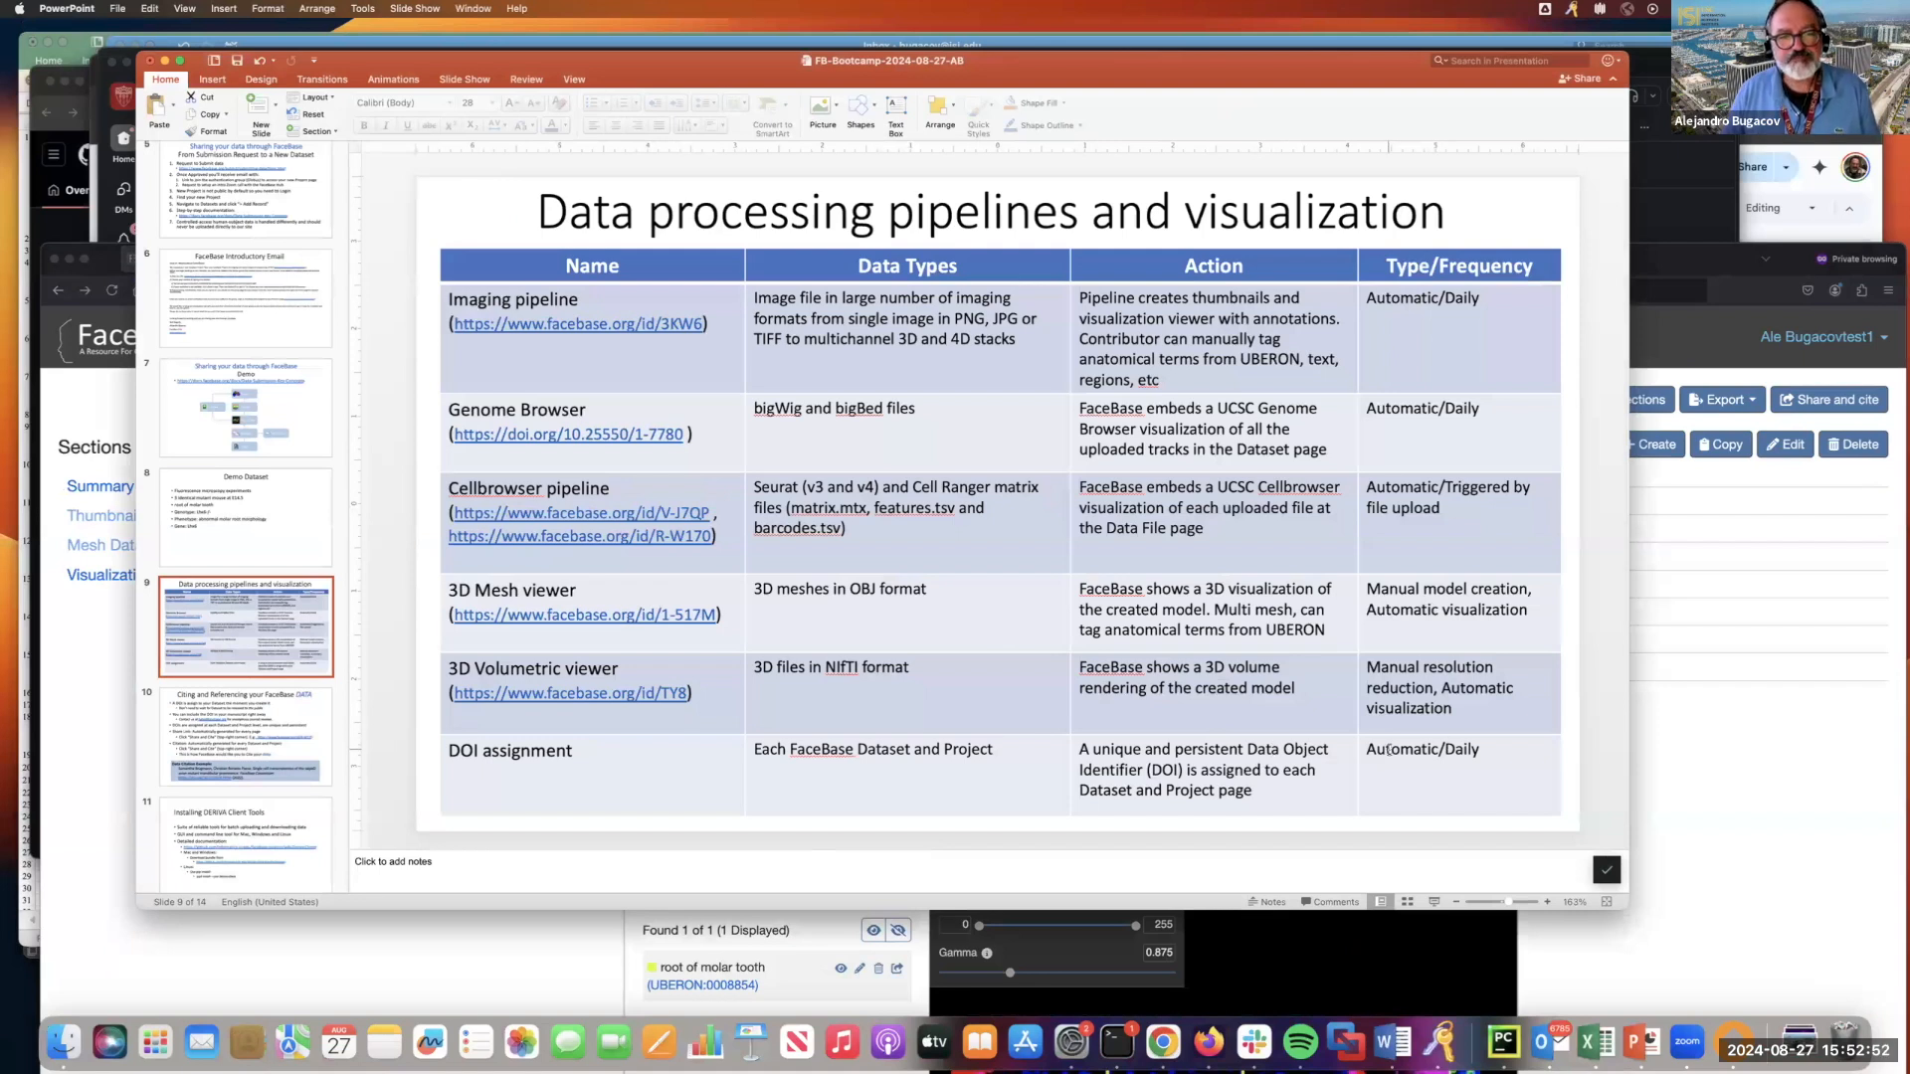
Switch back to FaceBase in Firefox, open the image's parent dataset and hide its empty sections.
{"action": "left_click", "coordinate": [1734, 771]}
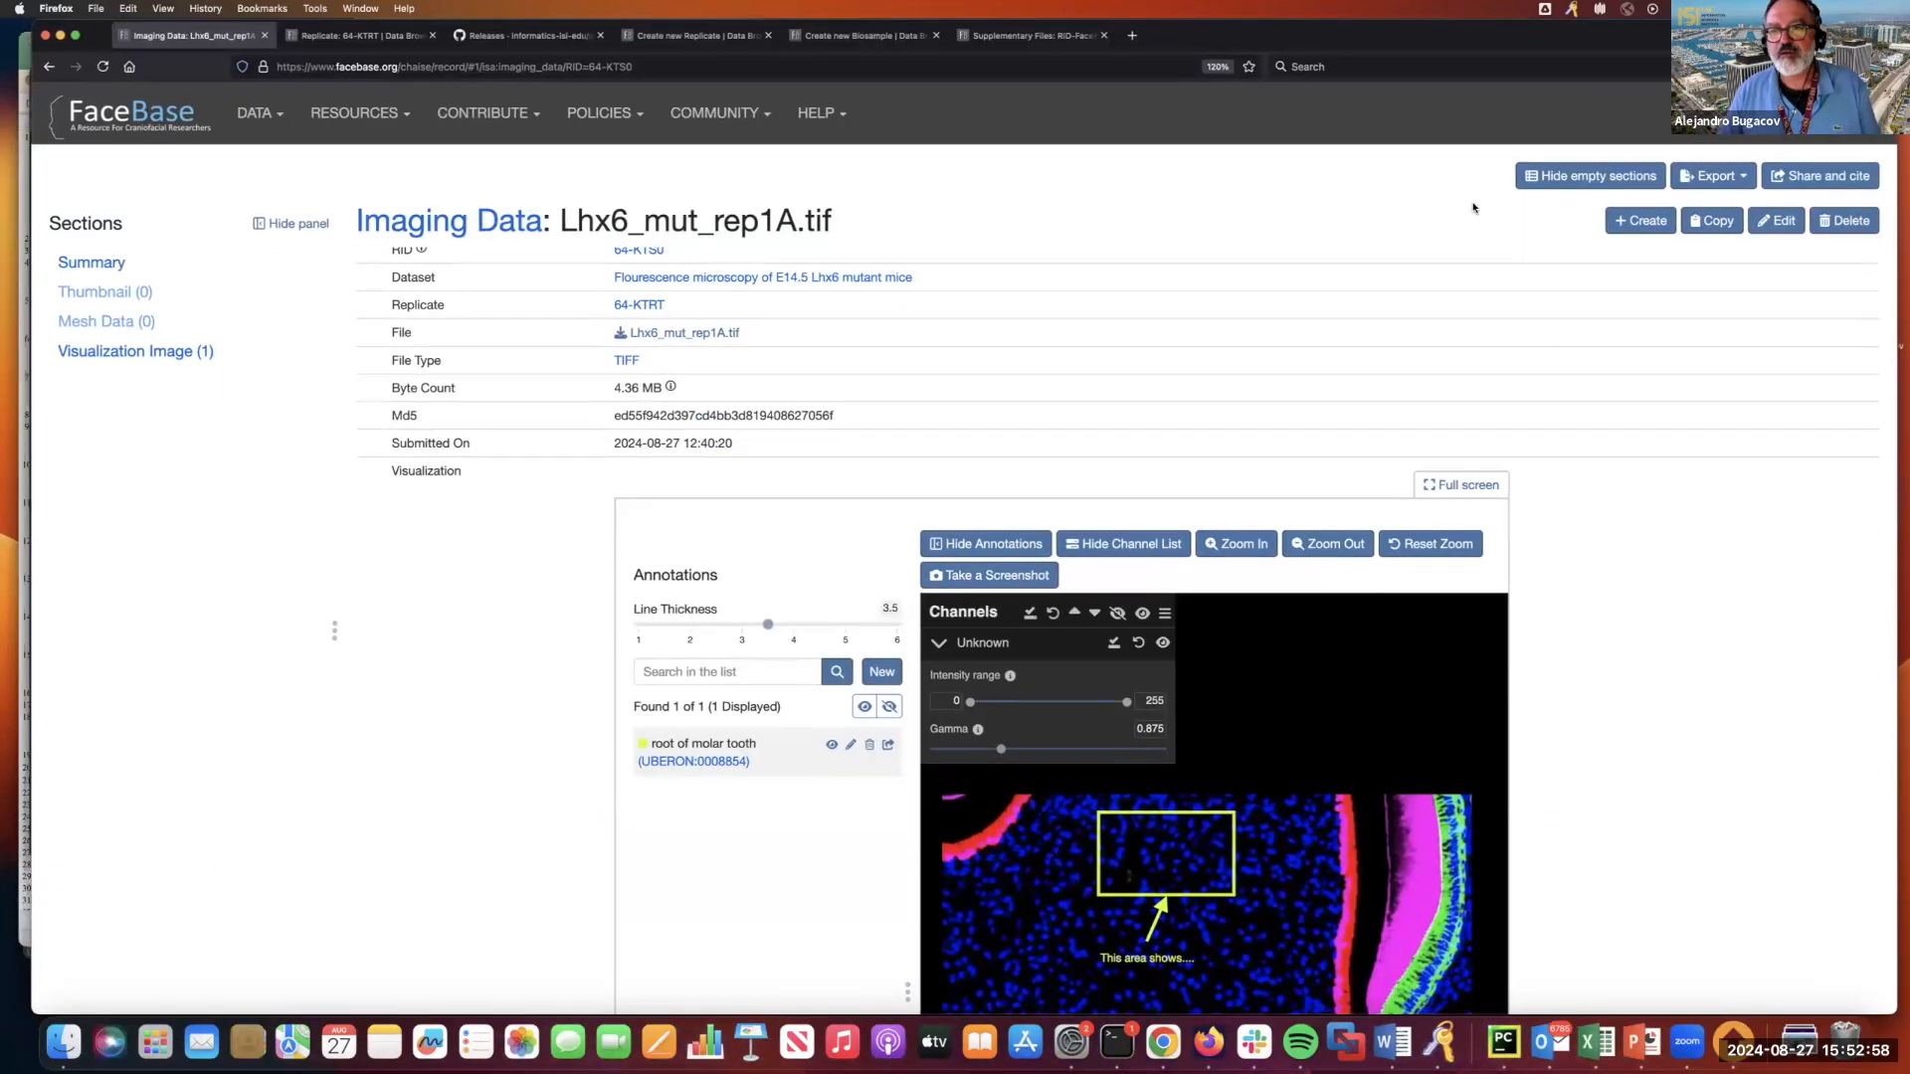
{"action": "left_click", "coordinate": [693, 279]}
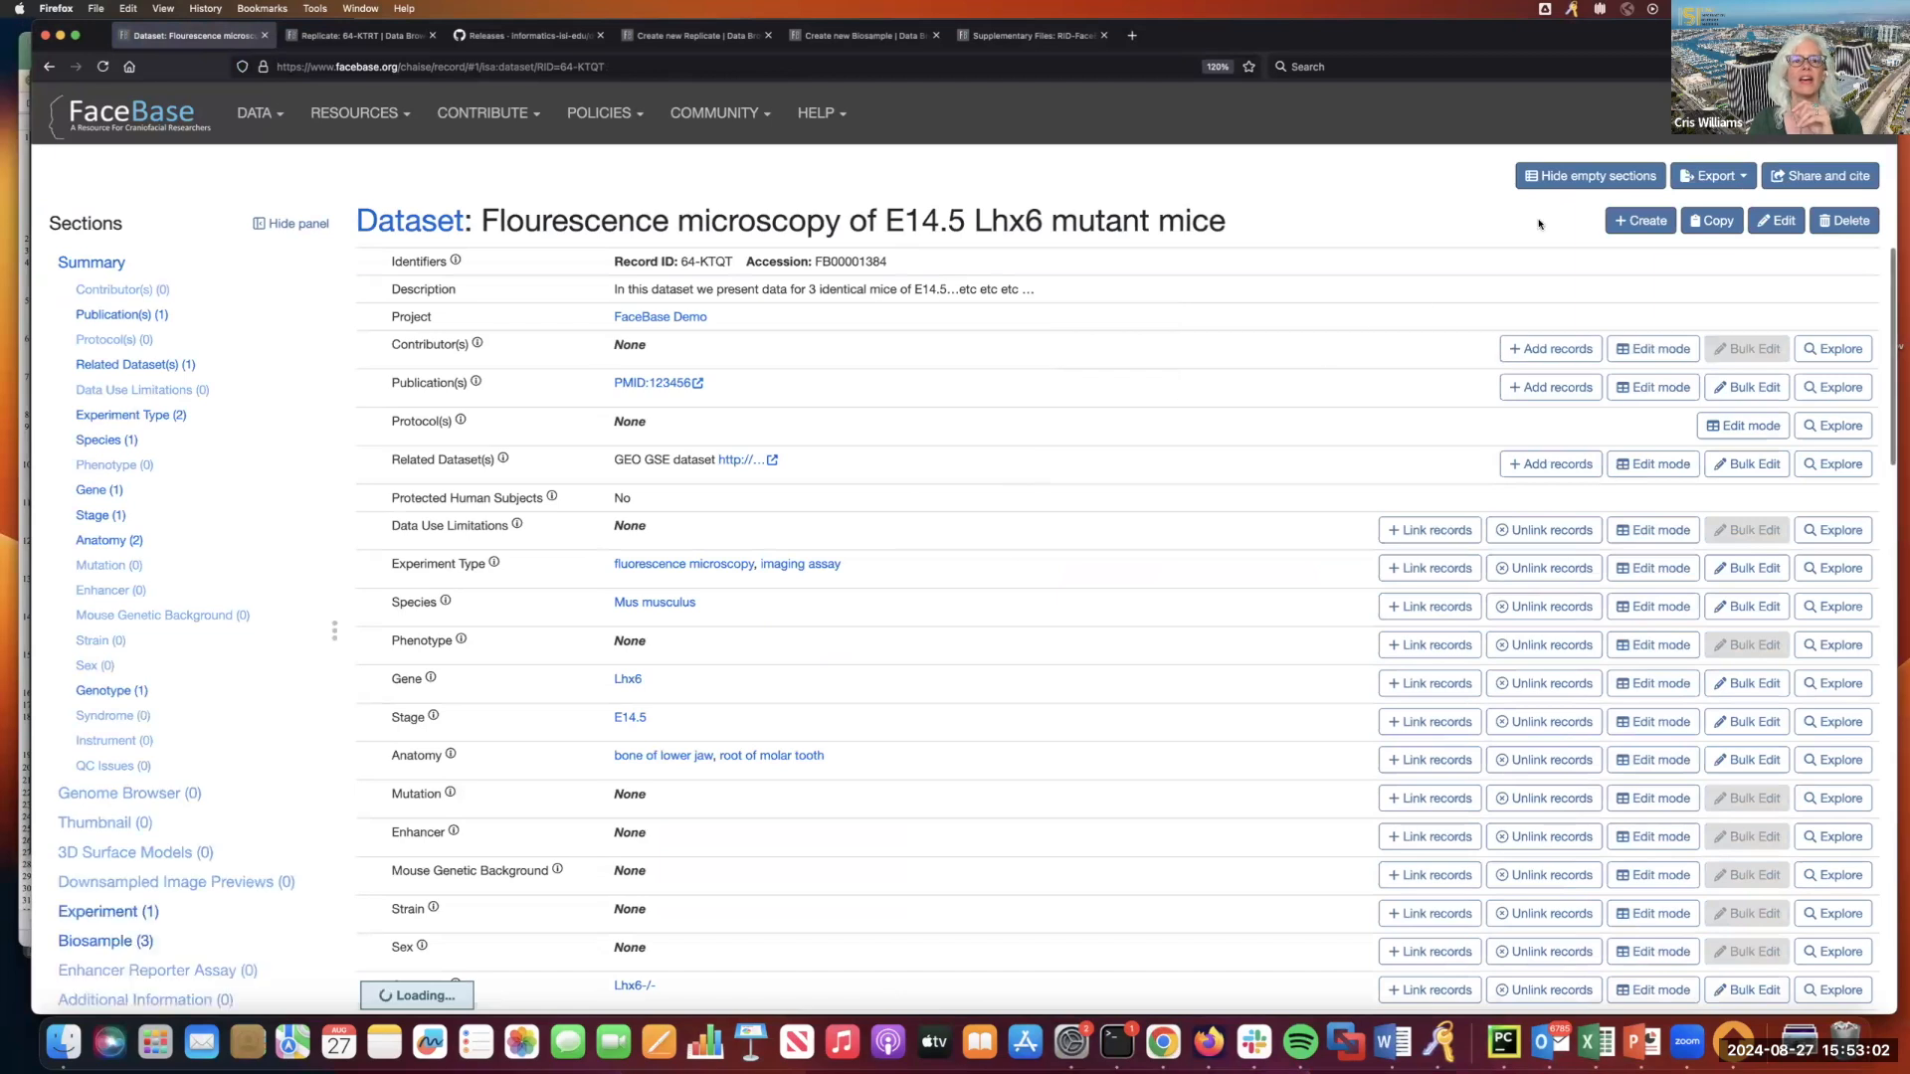
{"action": "left_click", "coordinate": [1592, 176]}
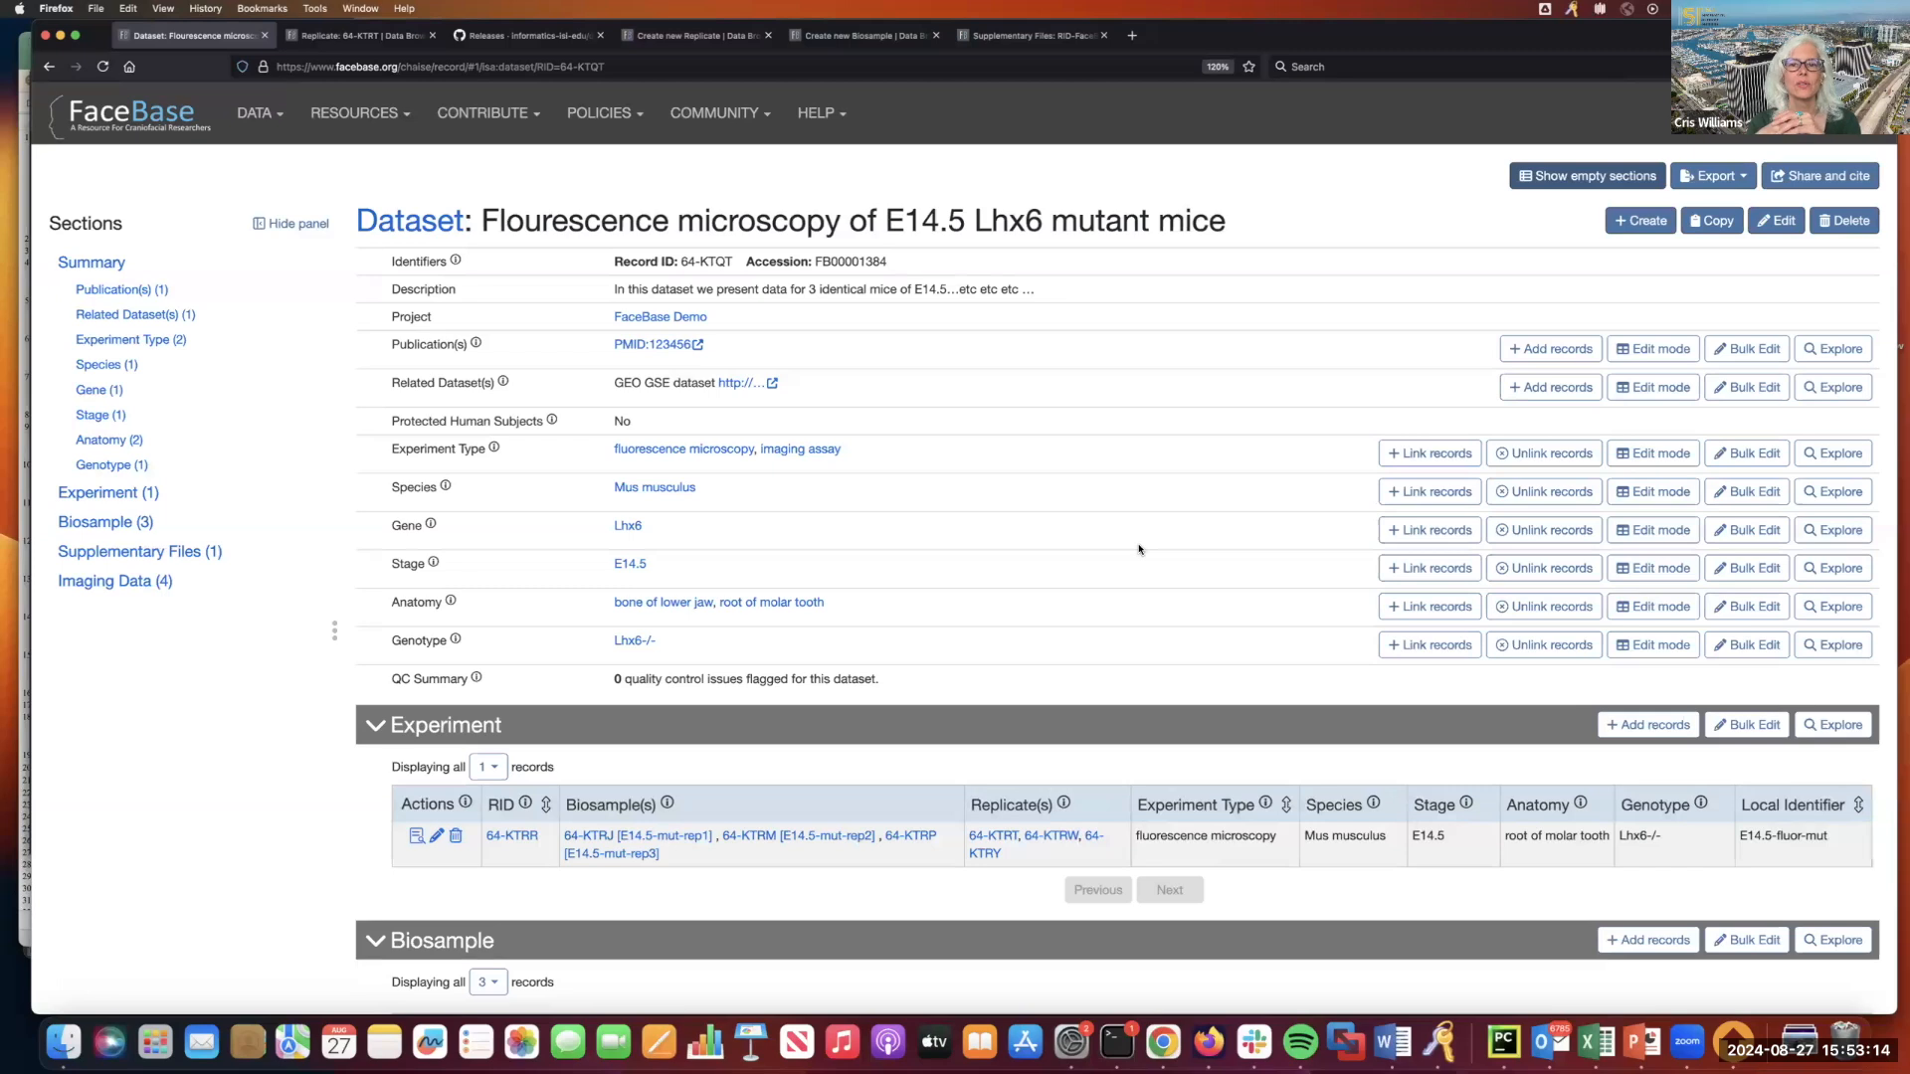
Examine the dataset's summary, Experiment, Biosample, Supplementary Files and Imaging Data sections.
{"action": "scroll", "coordinate": [1139, 549], "scroll_direction": "down", "scroll_amount": 5}
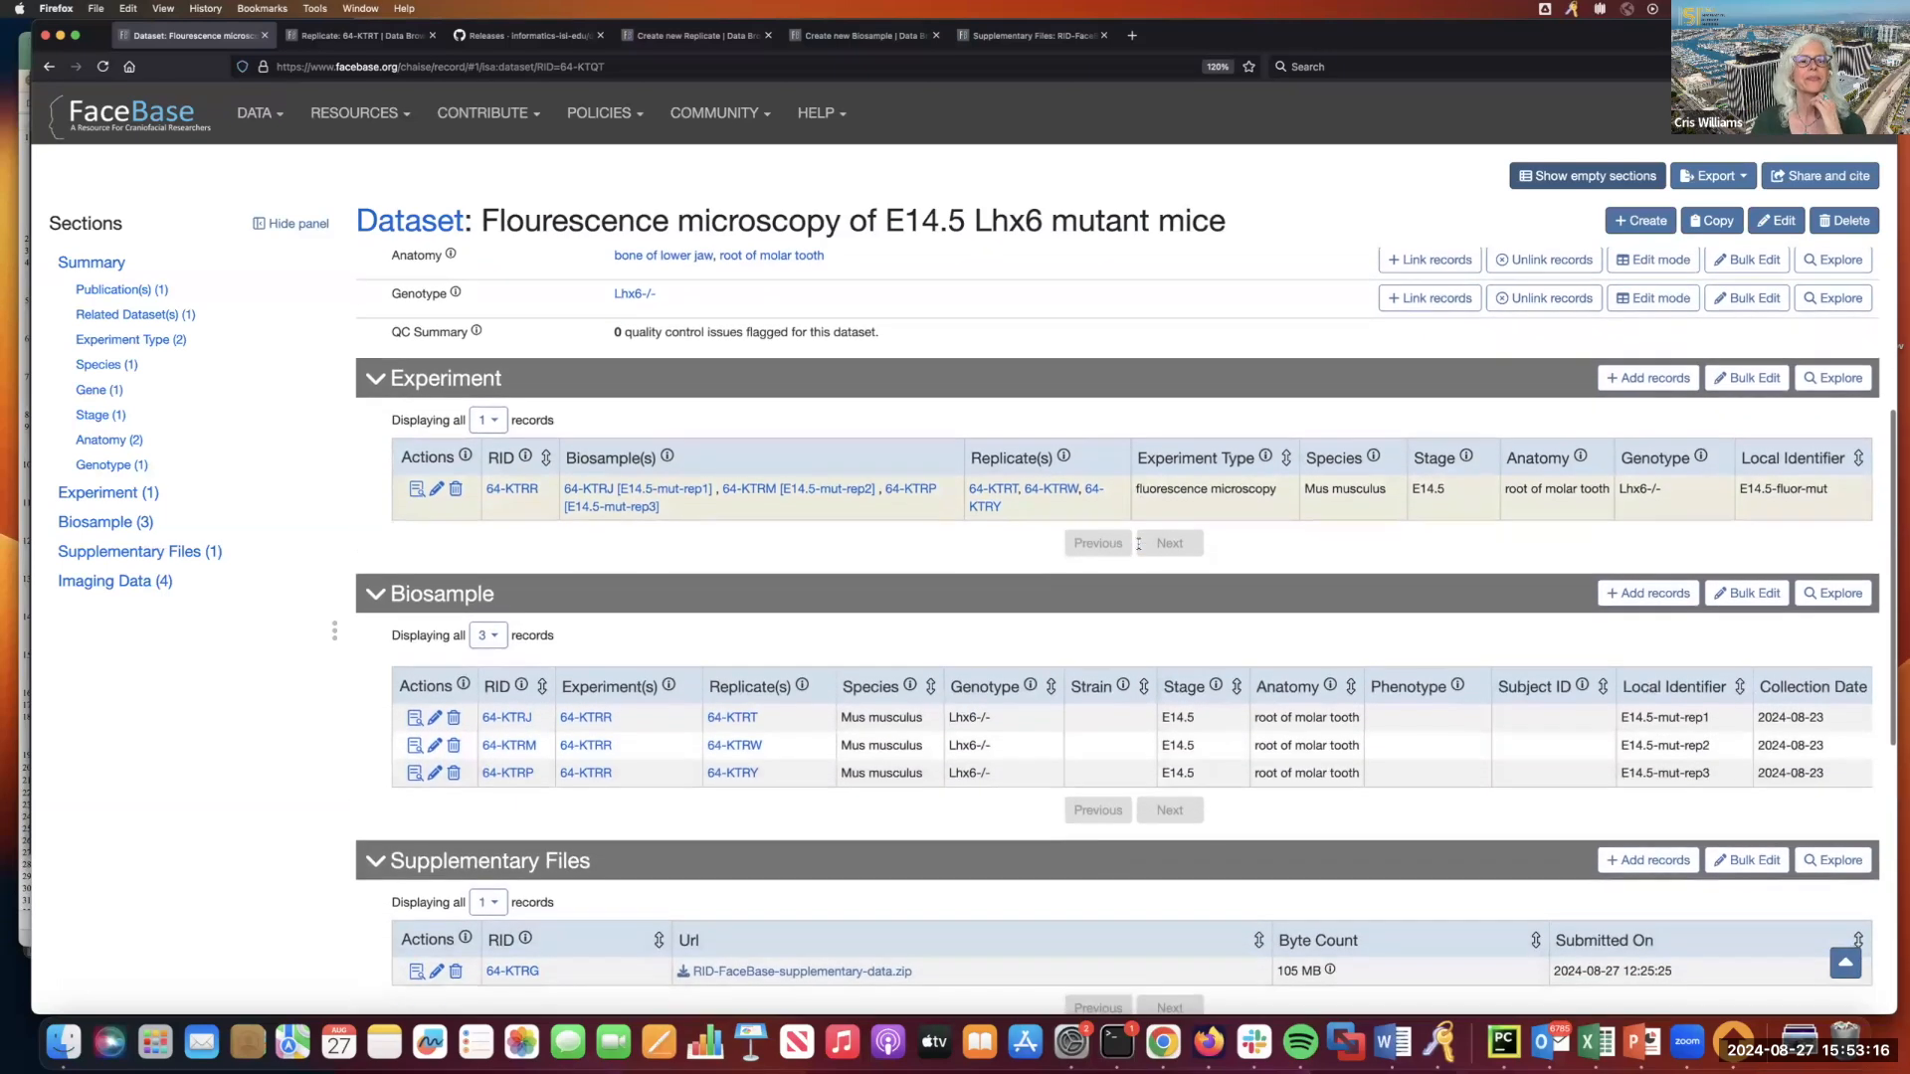
{"action": "scroll", "coordinate": [1139, 543], "scroll_direction": "down", "scroll_amount": 5}
{"action": "scroll", "coordinate": [1140, 547], "scroll_direction": "up", "scroll_amount": 6}
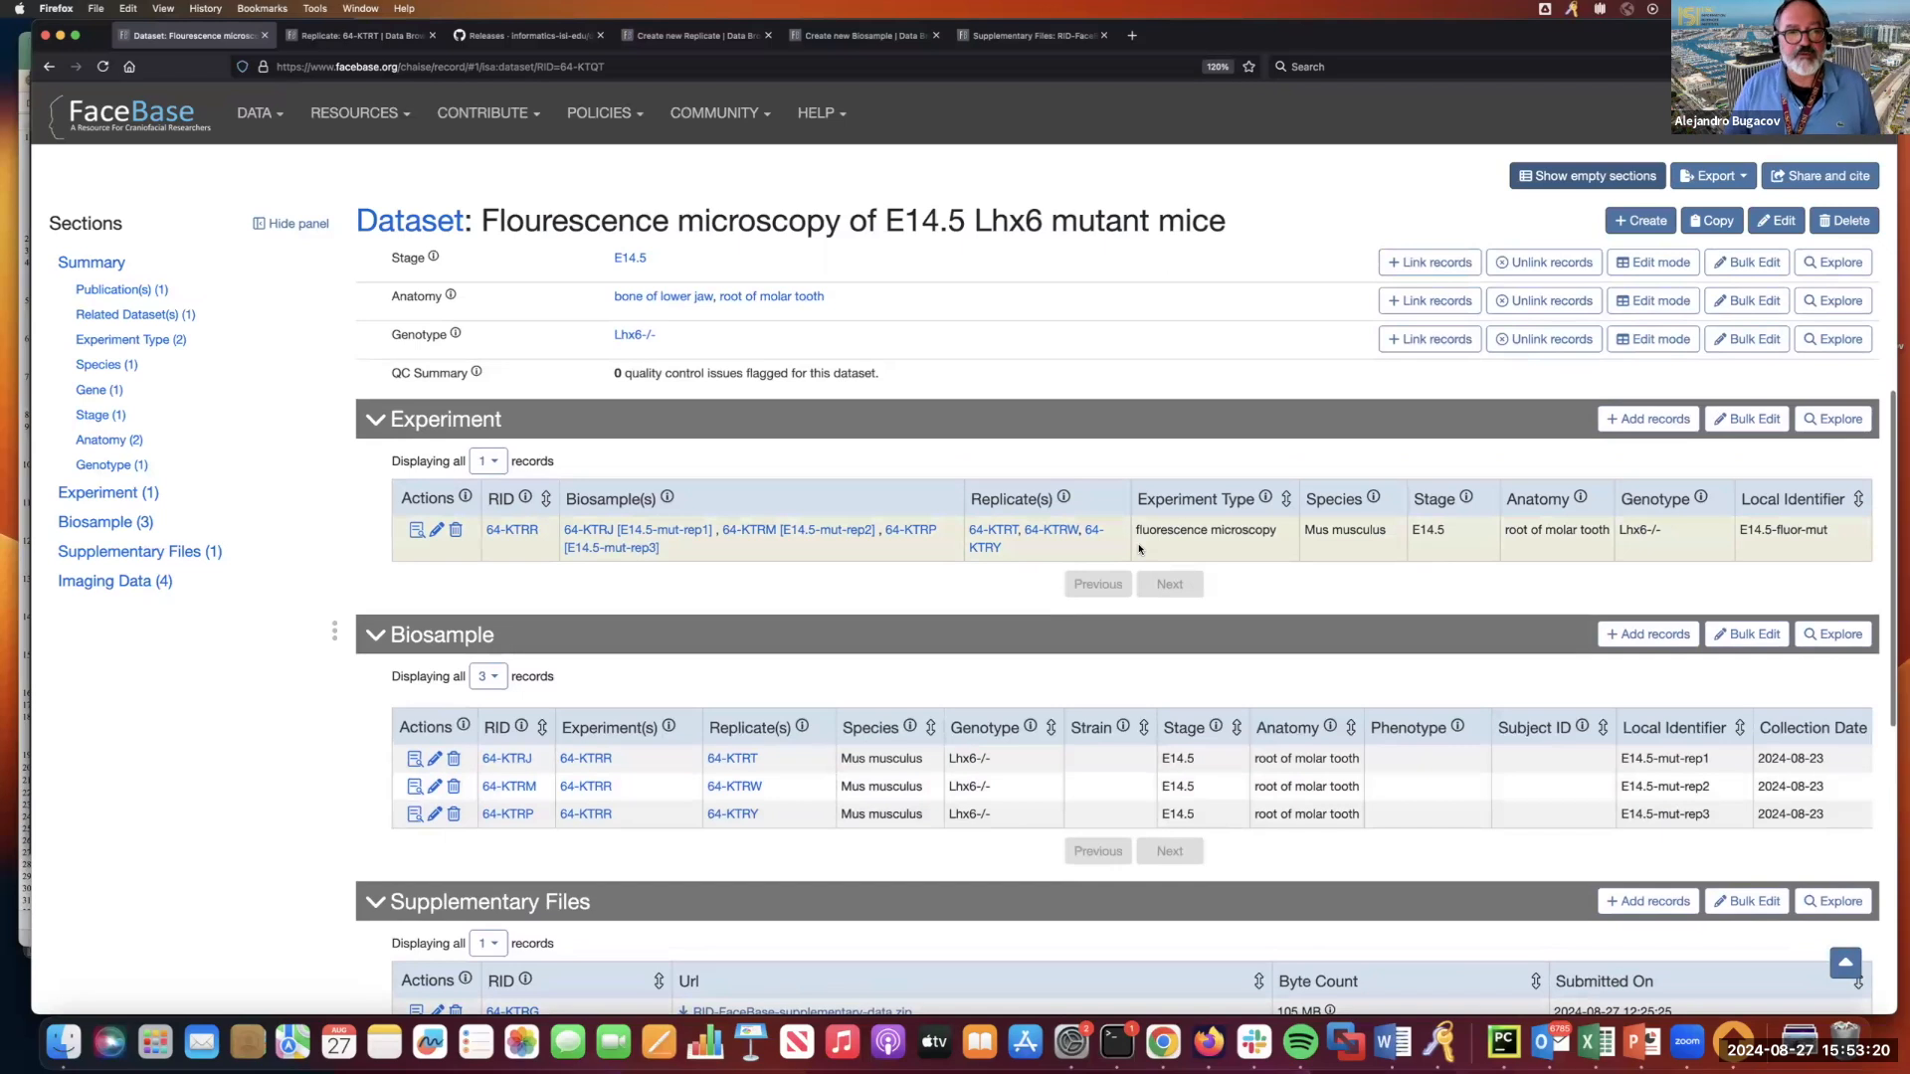
{"action": "scroll", "coordinate": [1133, 557], "scroll_direction": "up", "scroll_amount": 3}
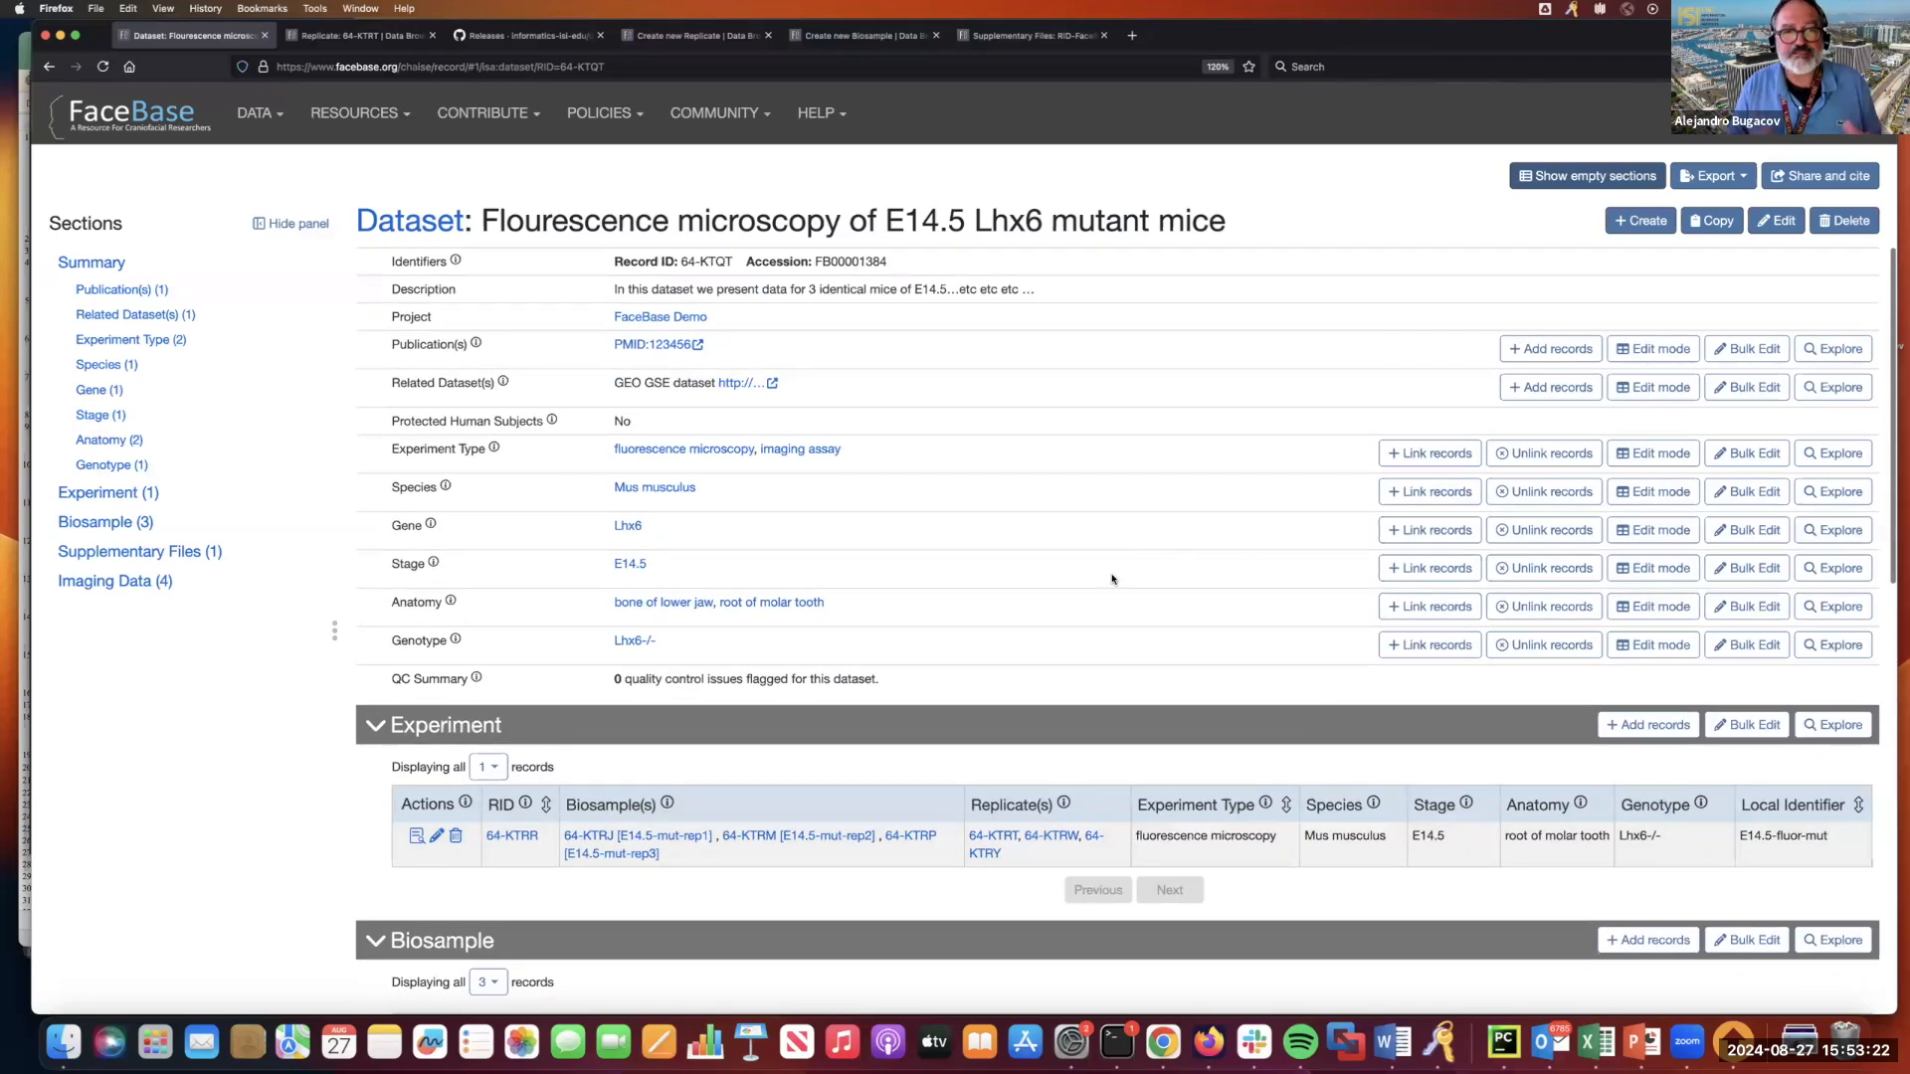
{"action": "scroll", "coordinate": [1112, 579], "scroll_direction": "down", "scroll_amount": 2}
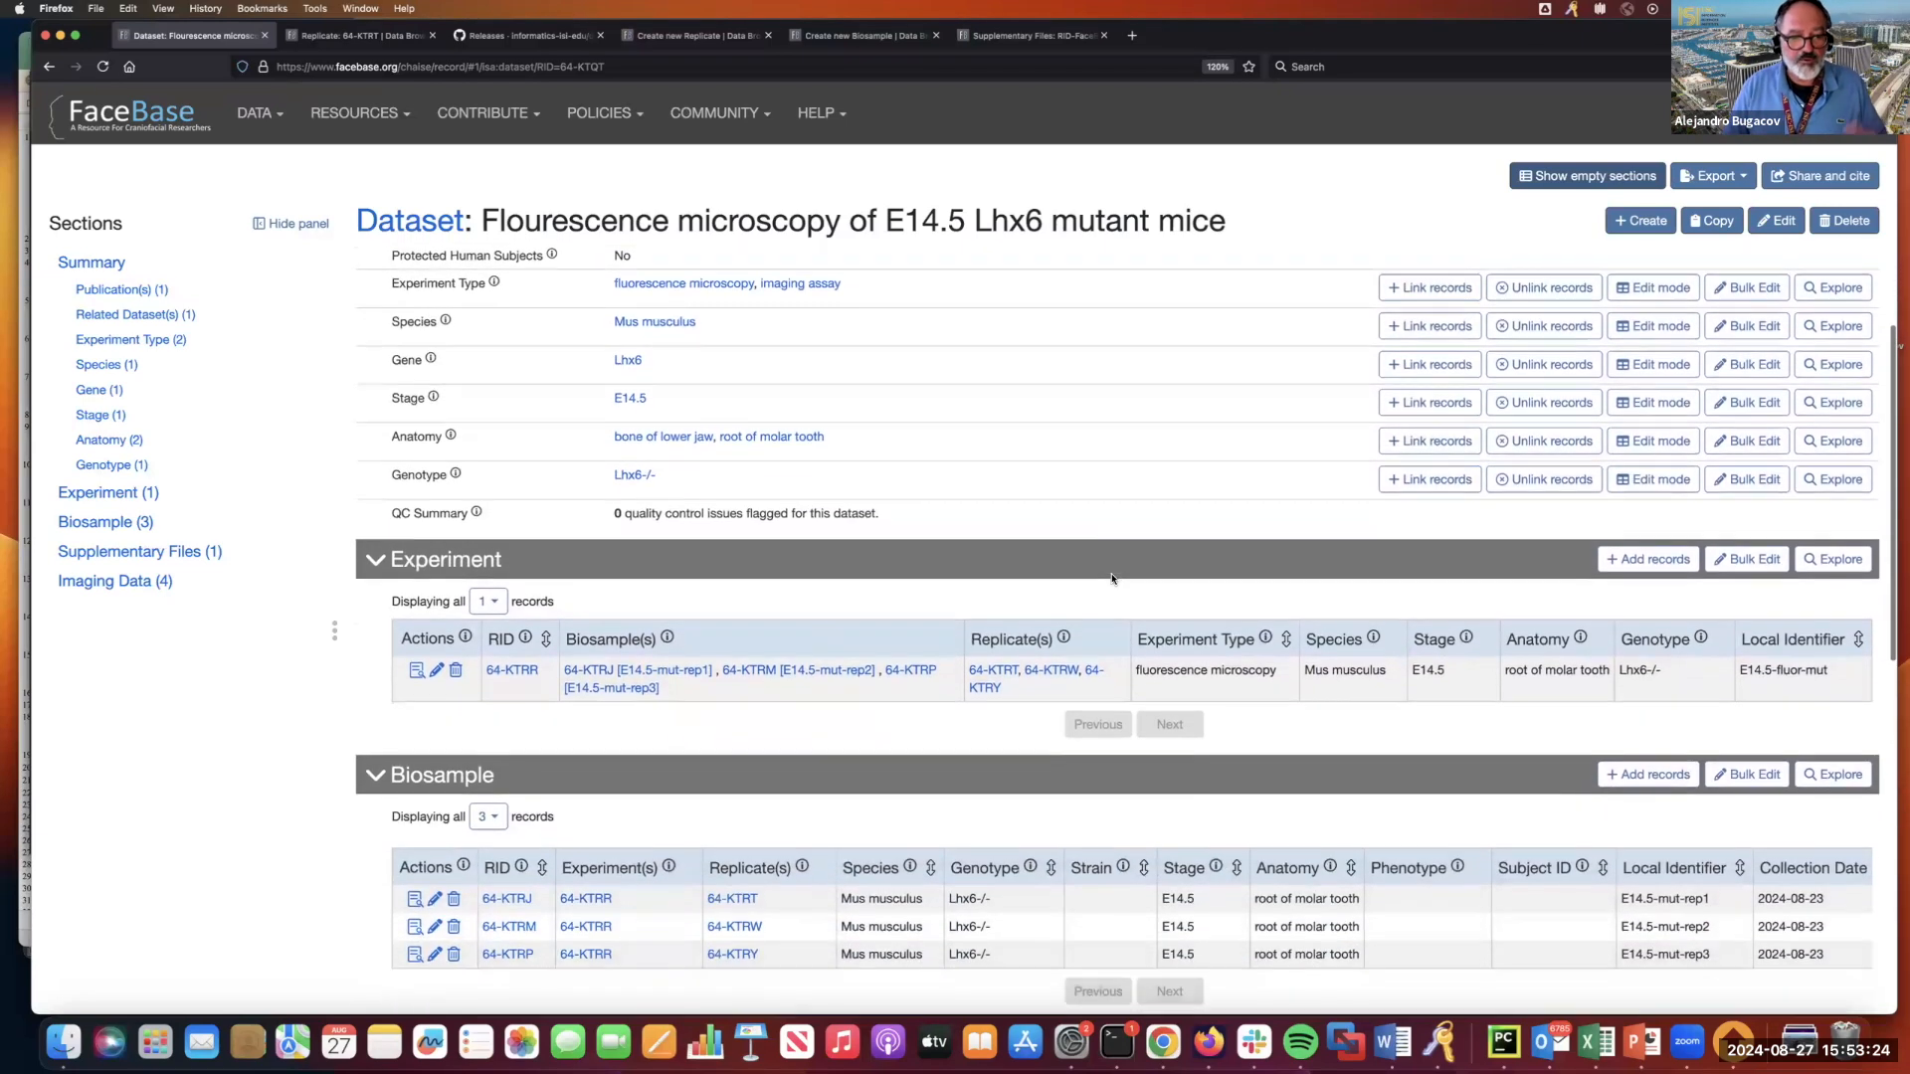
{"action": "scroll", "coordinate": [994, 597], "scroll_direction": "down", "scroll_amount": 1}
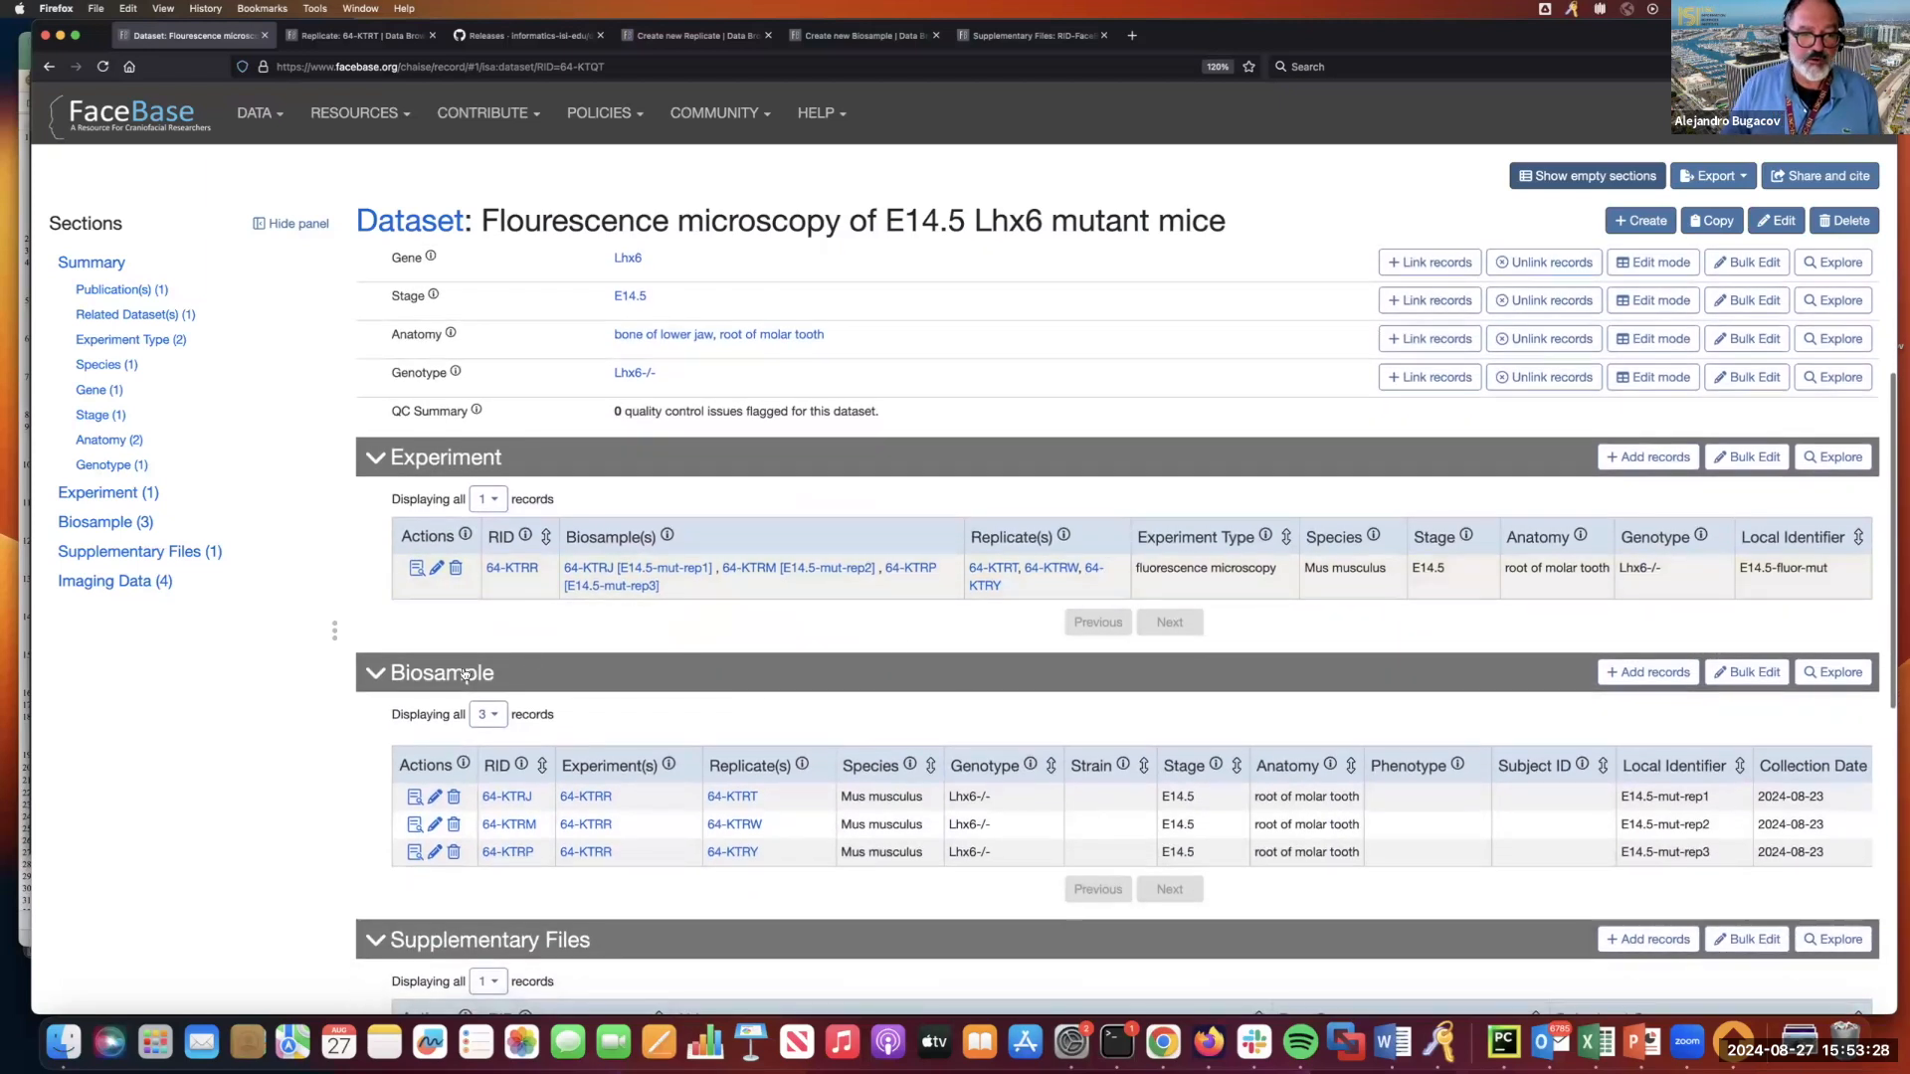
{"action": "scroll", "coordinate": [476, 547], "scroll_direction": "down", "scroll_amount": 2}
{"action": "scroll", "coordinate": [478, 547], "scroll_direction": "down", "scroll_amount": 4}
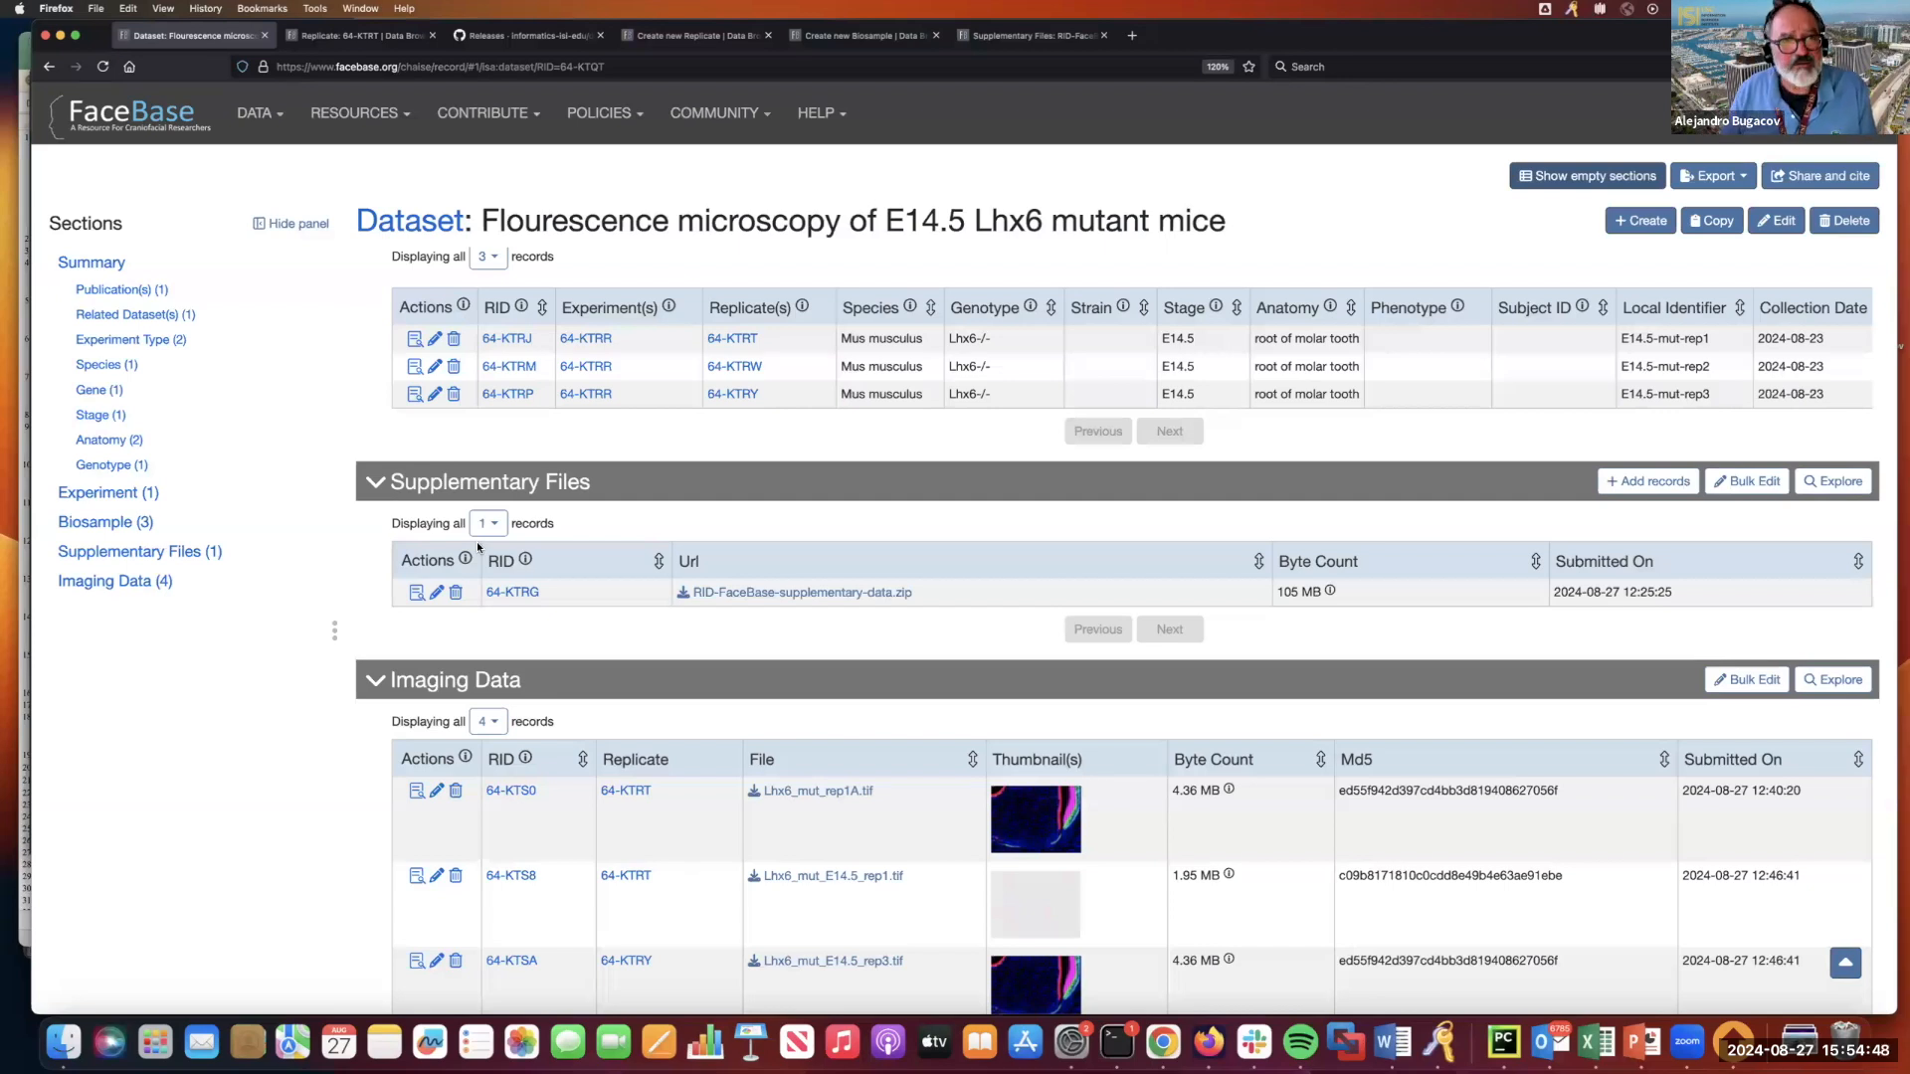
Switch to the PowerPoint presentation and start the slide show from the "Data processing pipelines and visualization" slide.
{"action": "left_click_drag", "start_coordinate": [1232, 49], "coordinate": [1230, 159]}
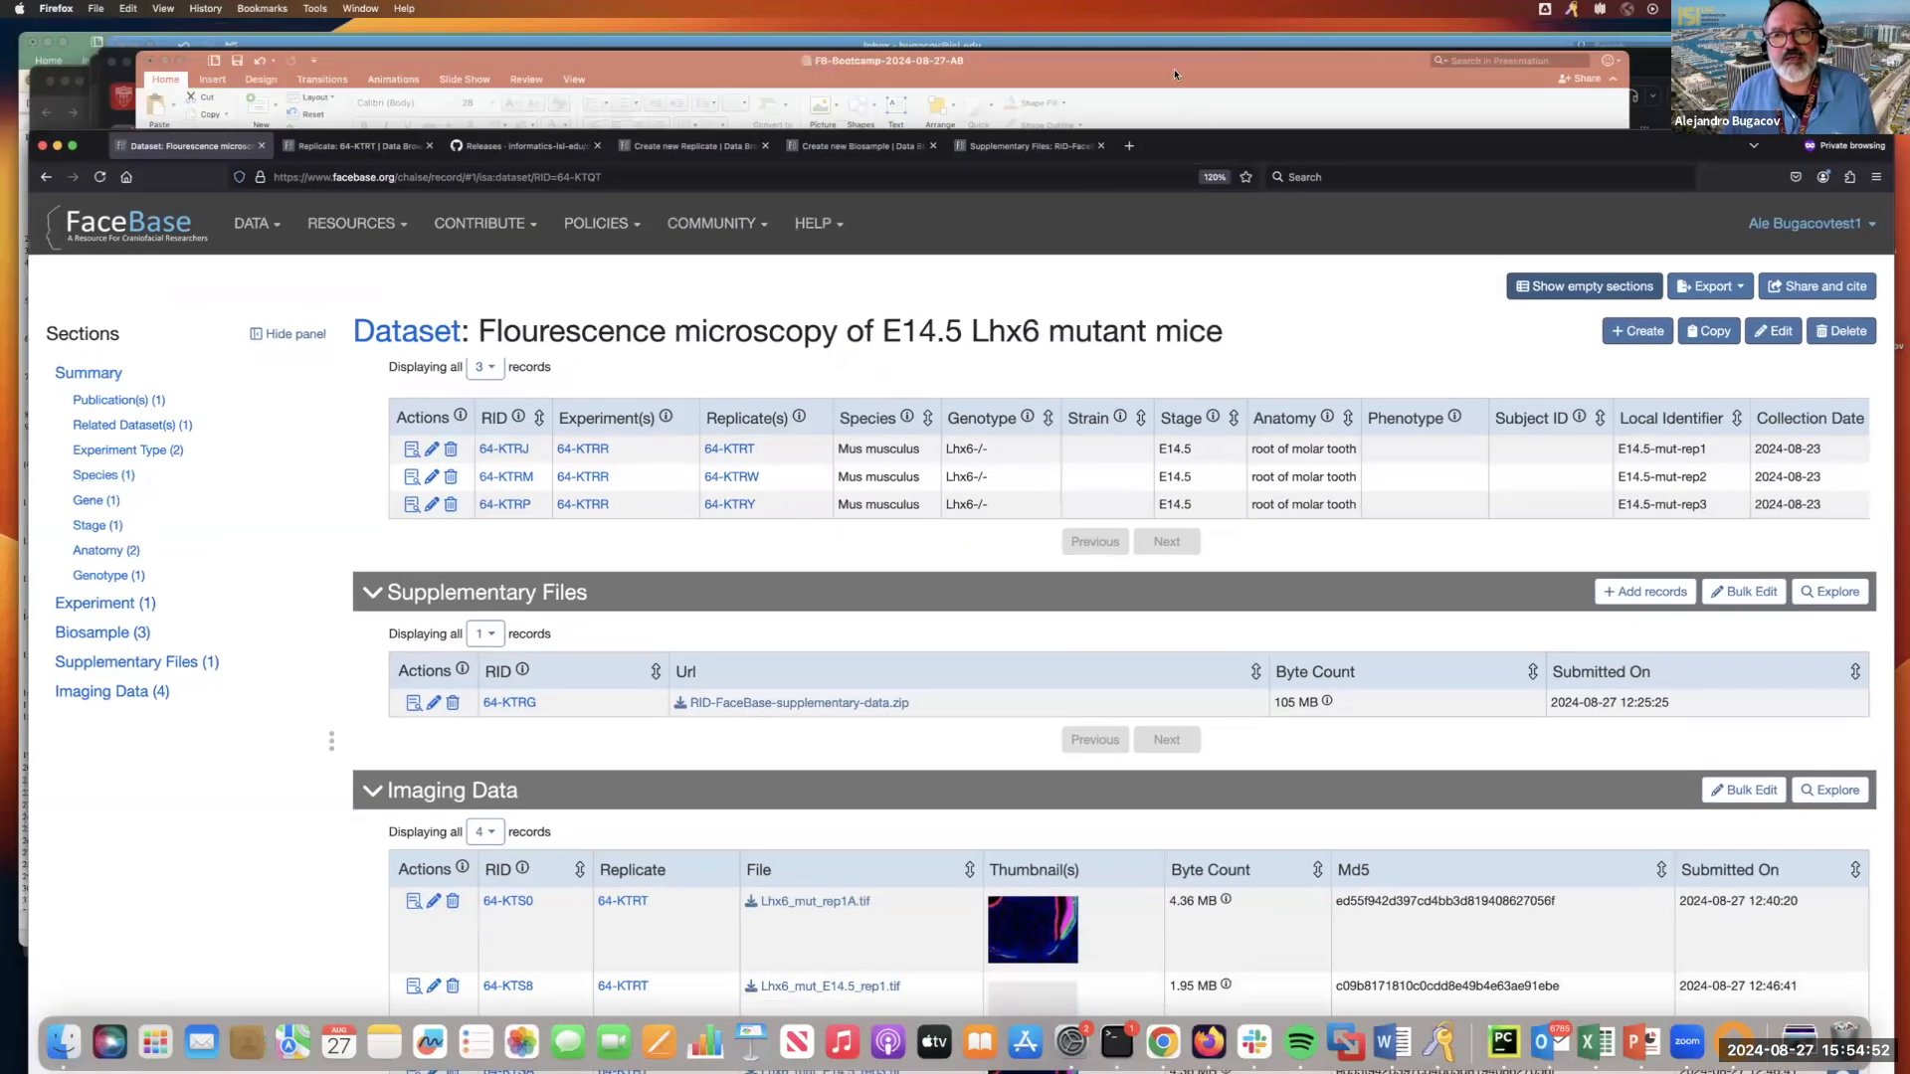
{"action": "left_click", "coordinate": [1174, 74]}
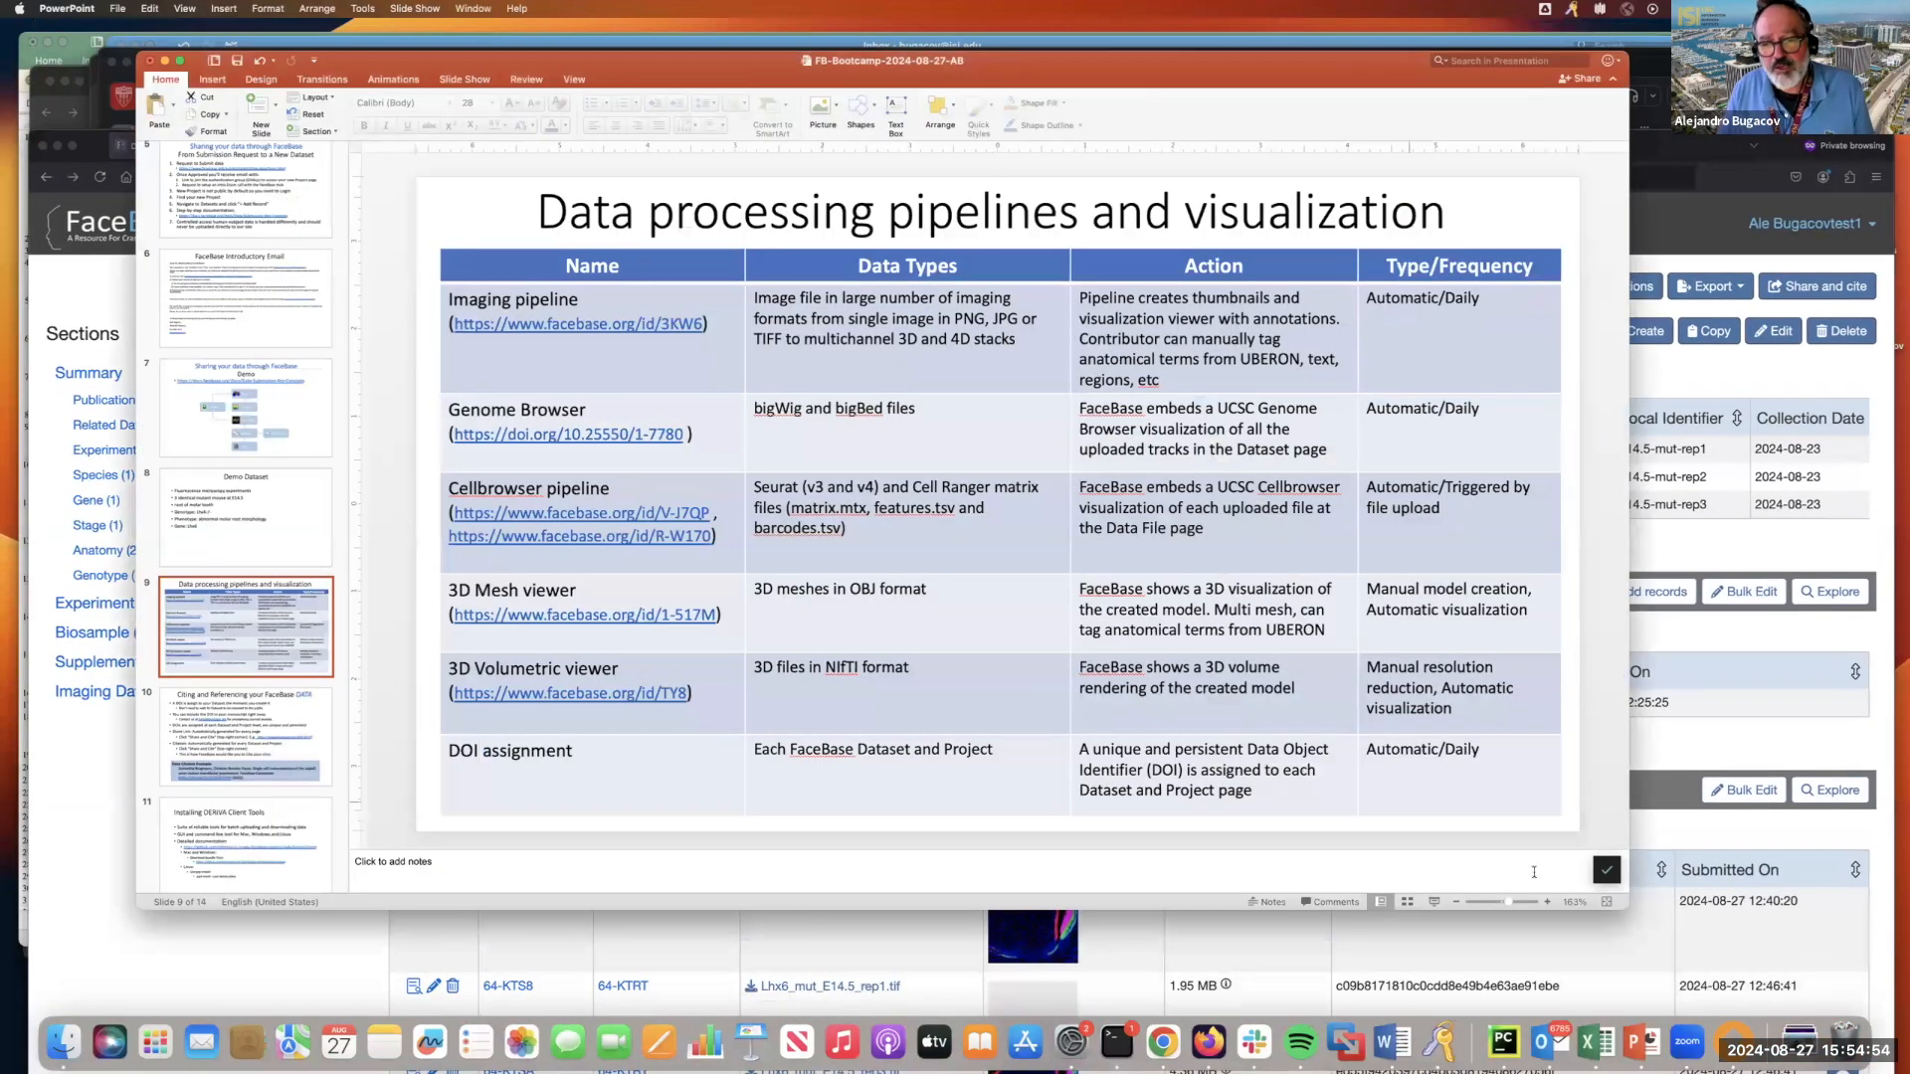
{"action": "left_click", "coordinate": [1433, 902]}
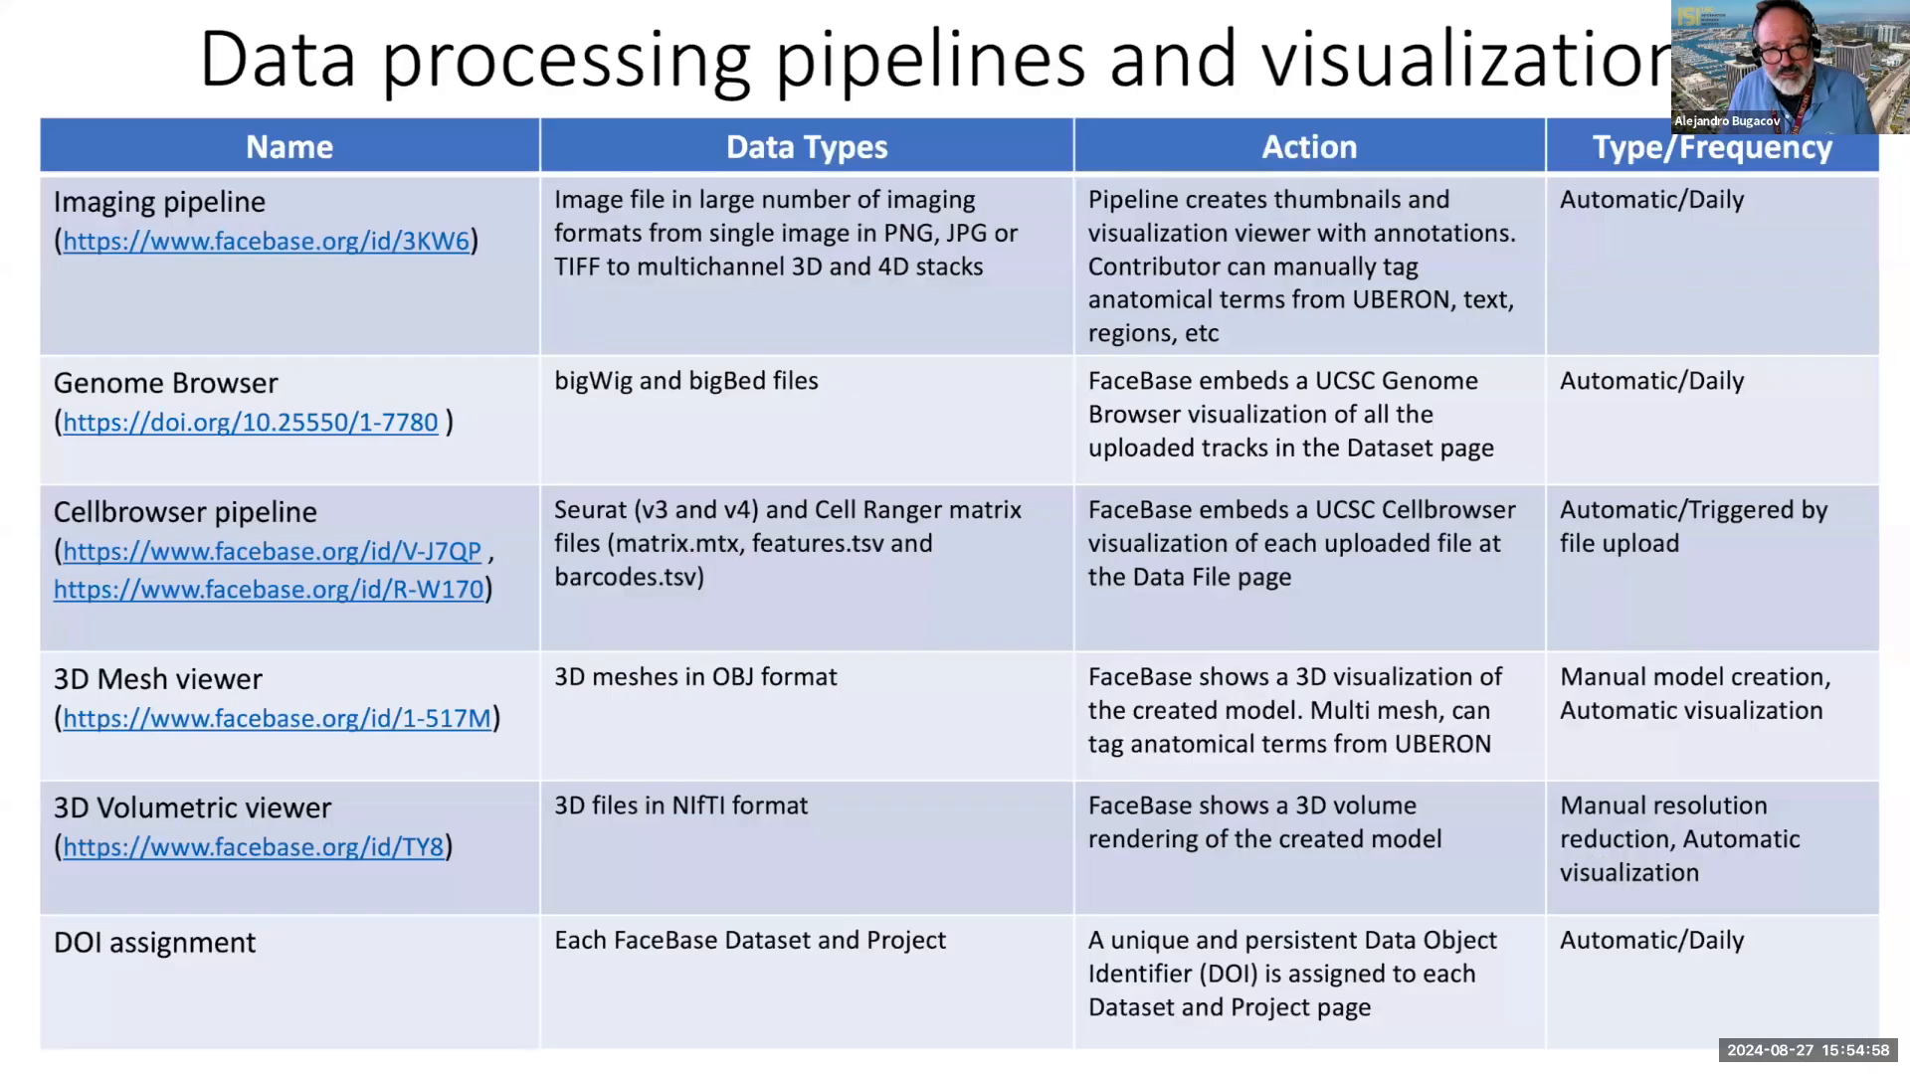